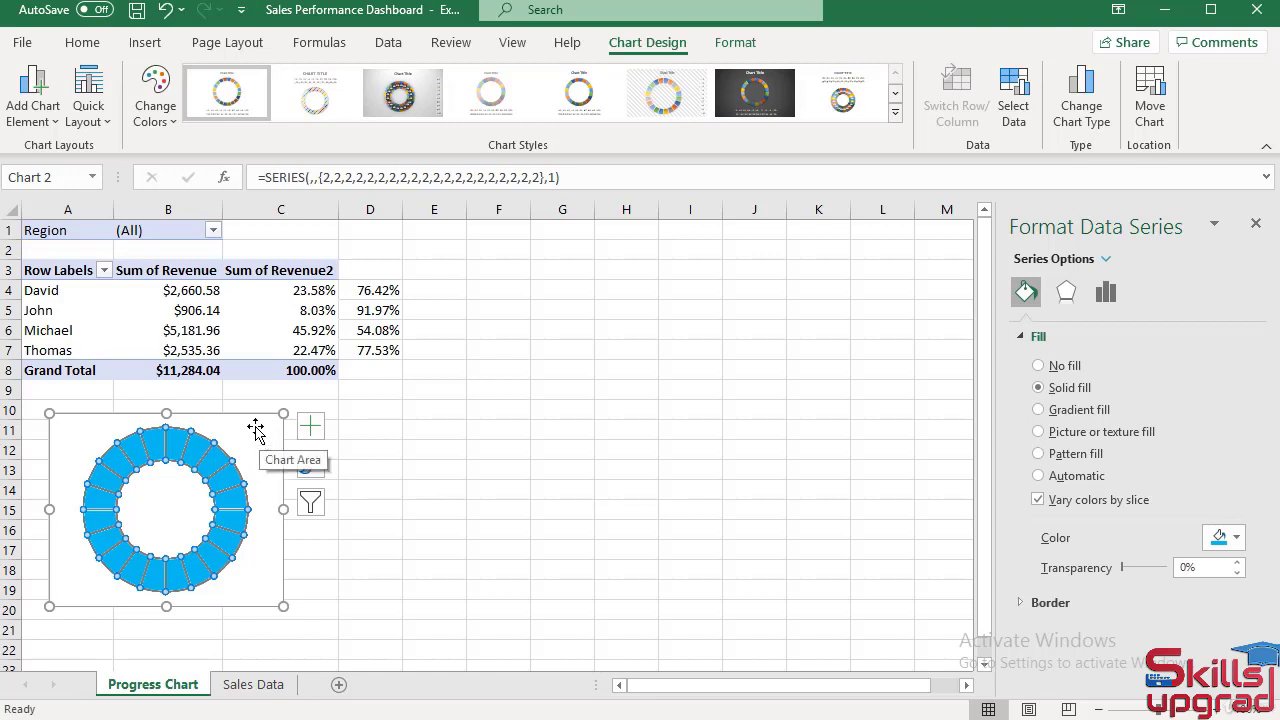
# Copy the blue doughnut chart and paste three duplicates beside it at cells D11, H11 and L11.
pyautogui.click(256, 430)
pyautogui.rightClick(255, 428)
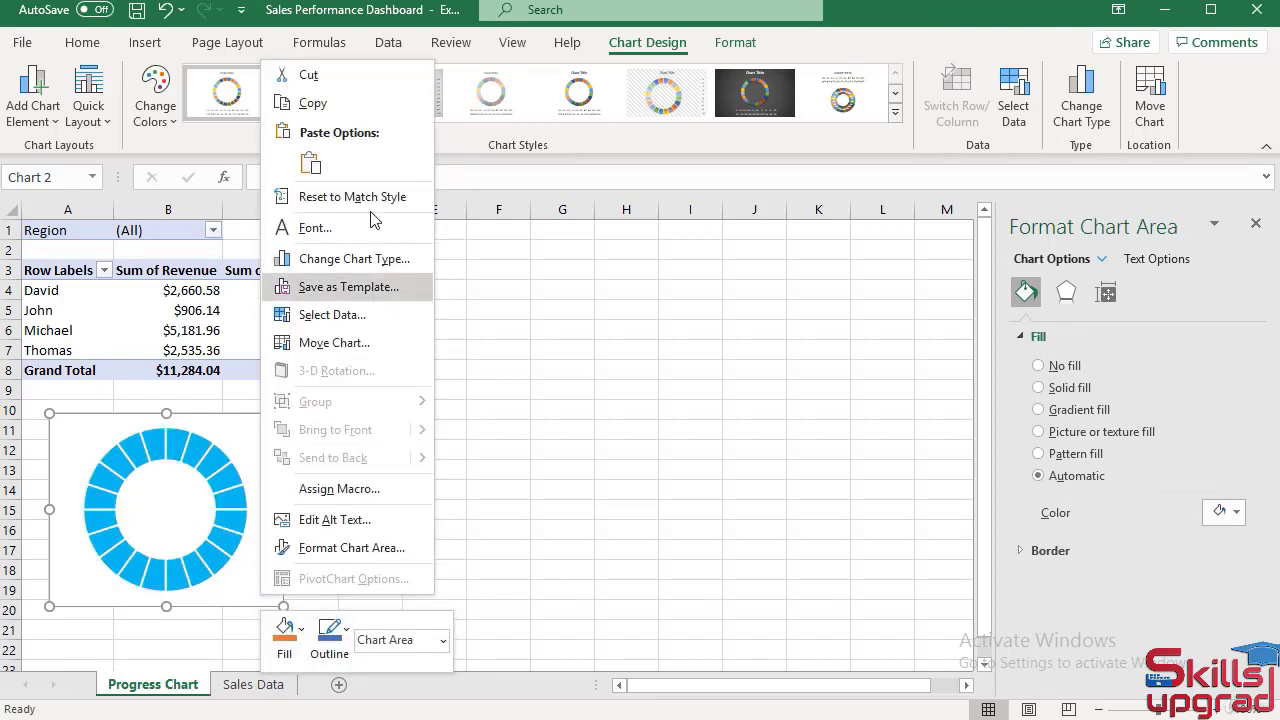
pyautogui.click(300, 103)
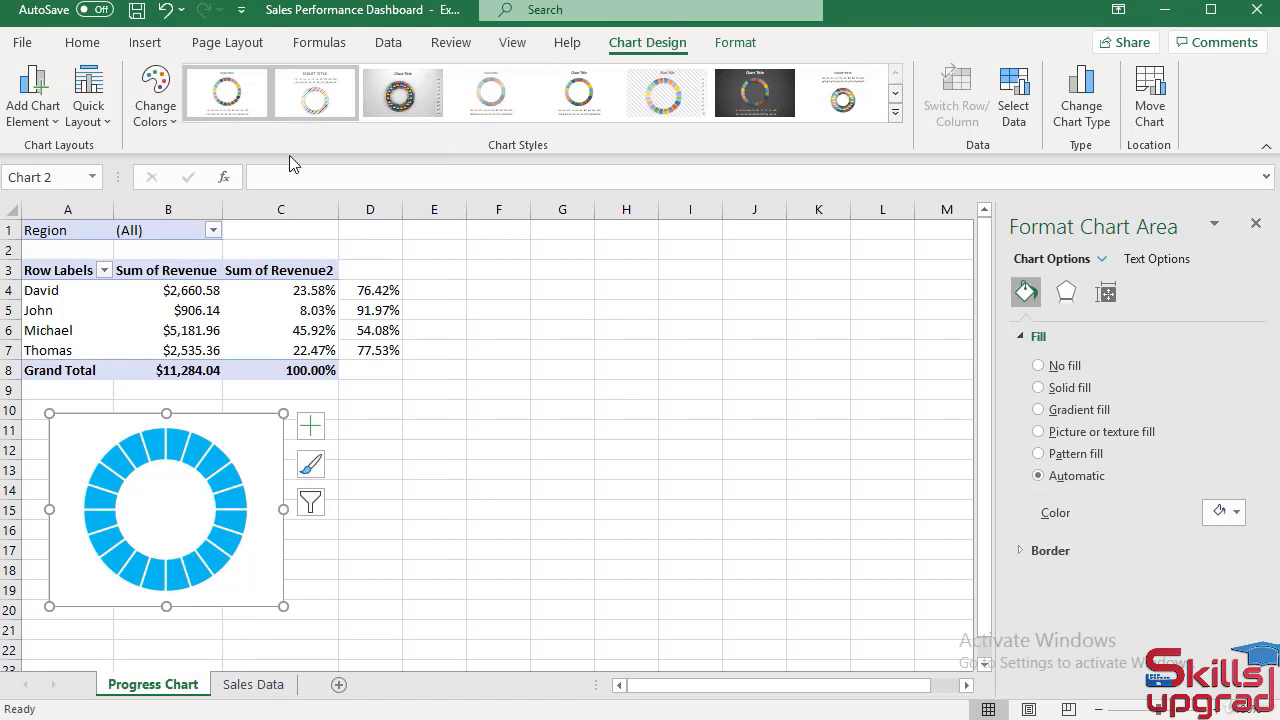
pyautogui.click(356, 421)
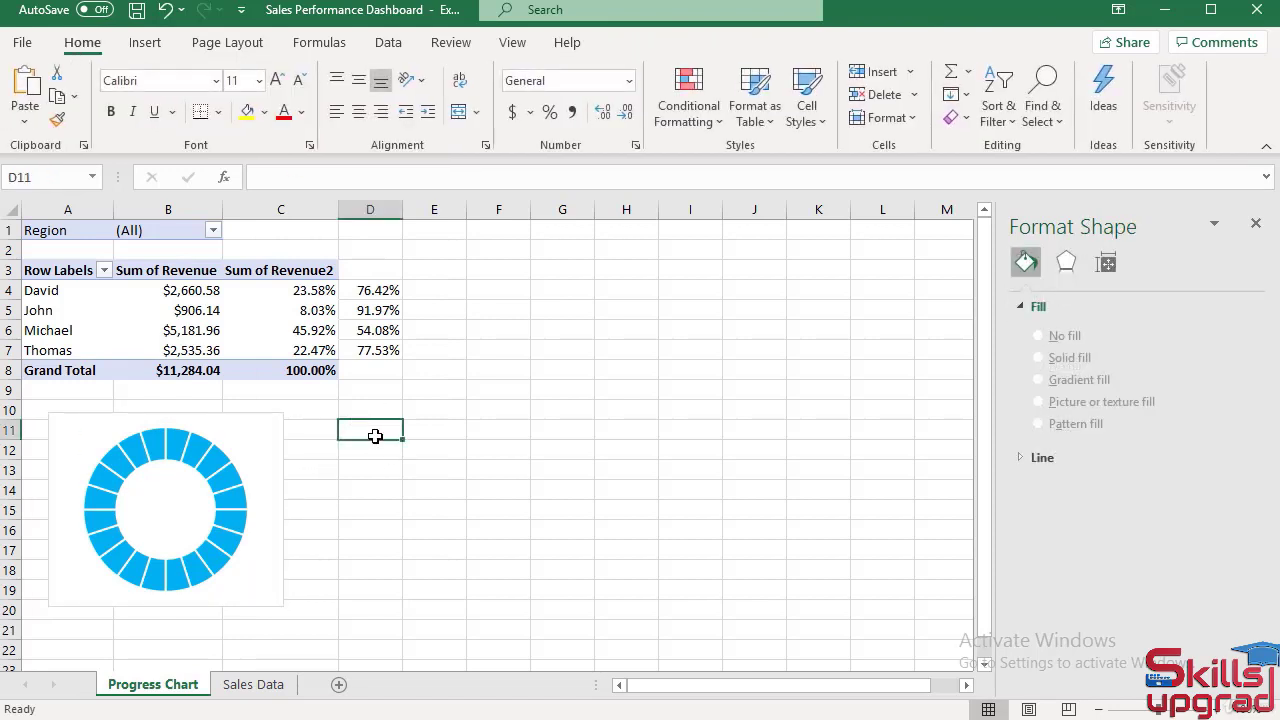
pyautogui.hotkey('ctrl', 'v')
pyautogui.click(650, 432)
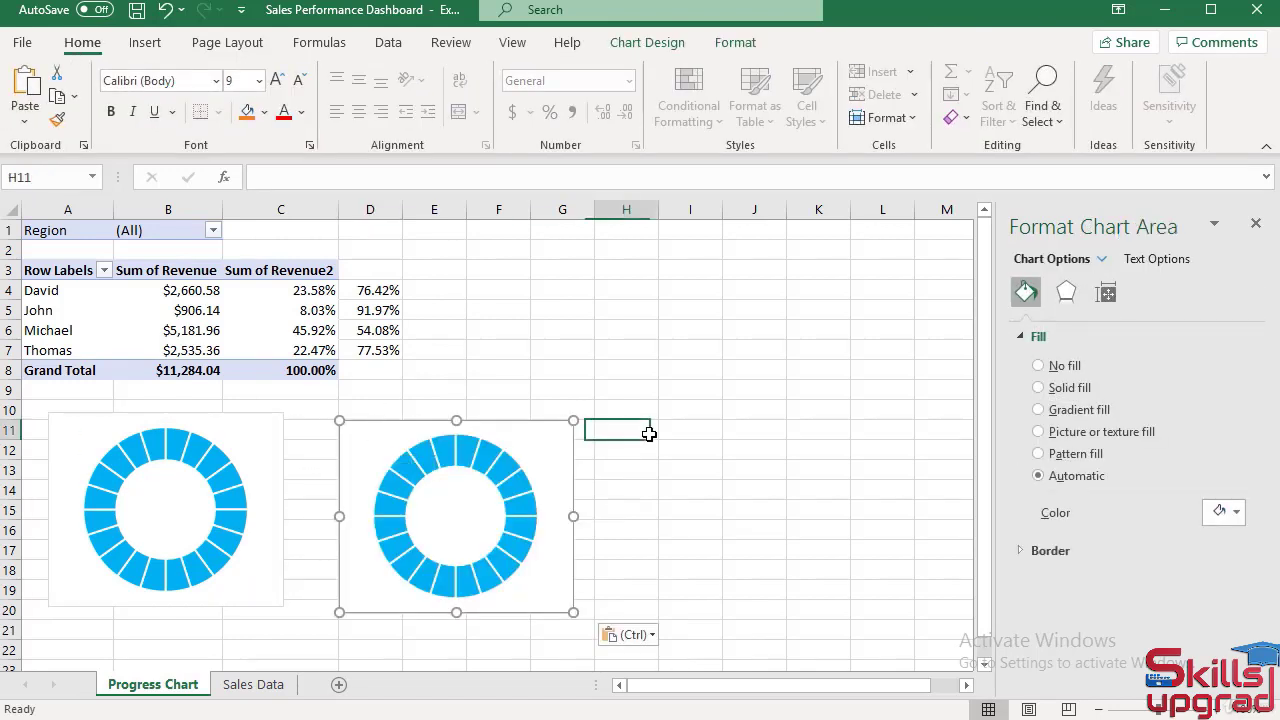
pyautogui.hotkey('ctrl', 'v')
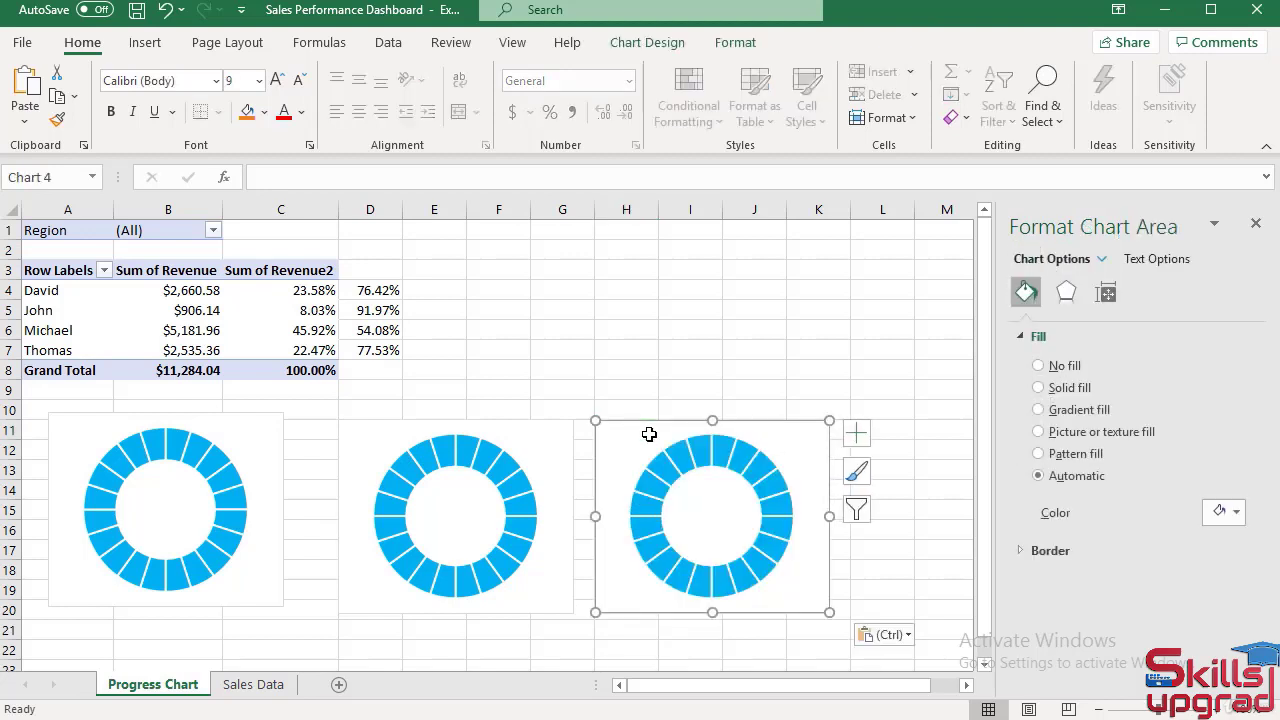
pyautogui.click(907, 430)
pyautogui.hotkey('ctrl', 'v')
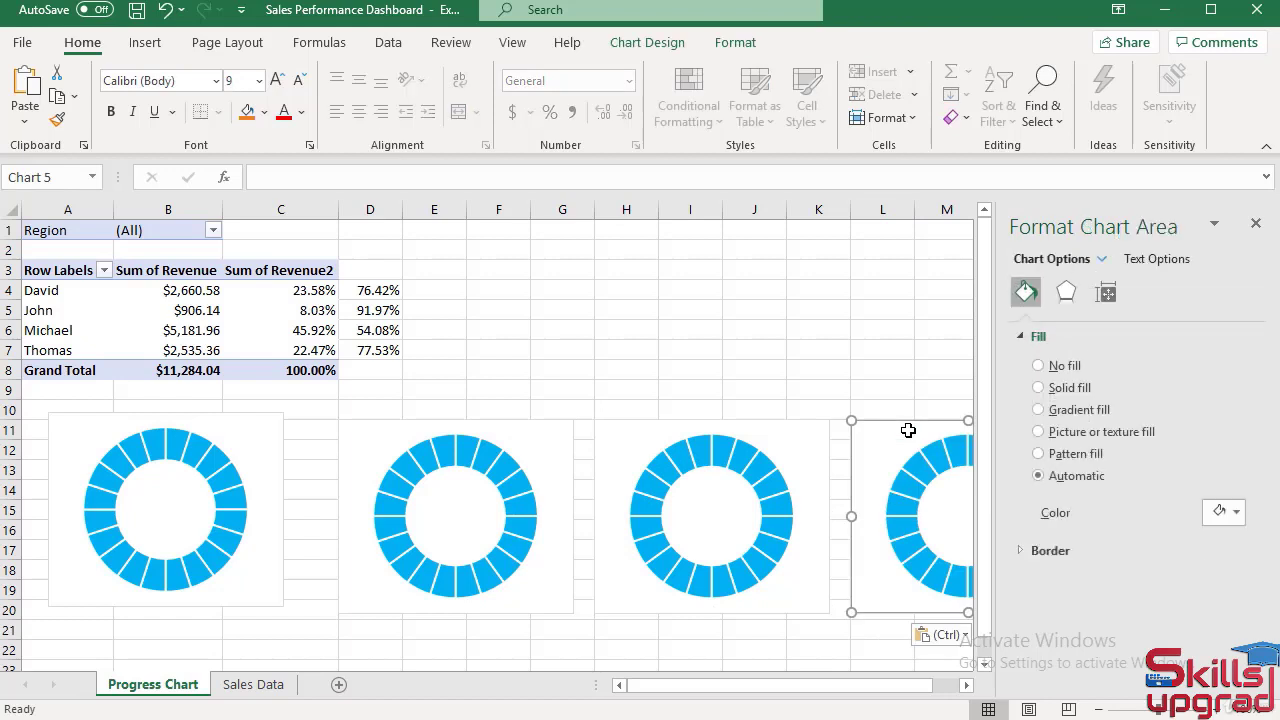
# Fill the ring segments of the second doughnut chart, at D11, with the standard green color.
pyautogui.click(540, 436)
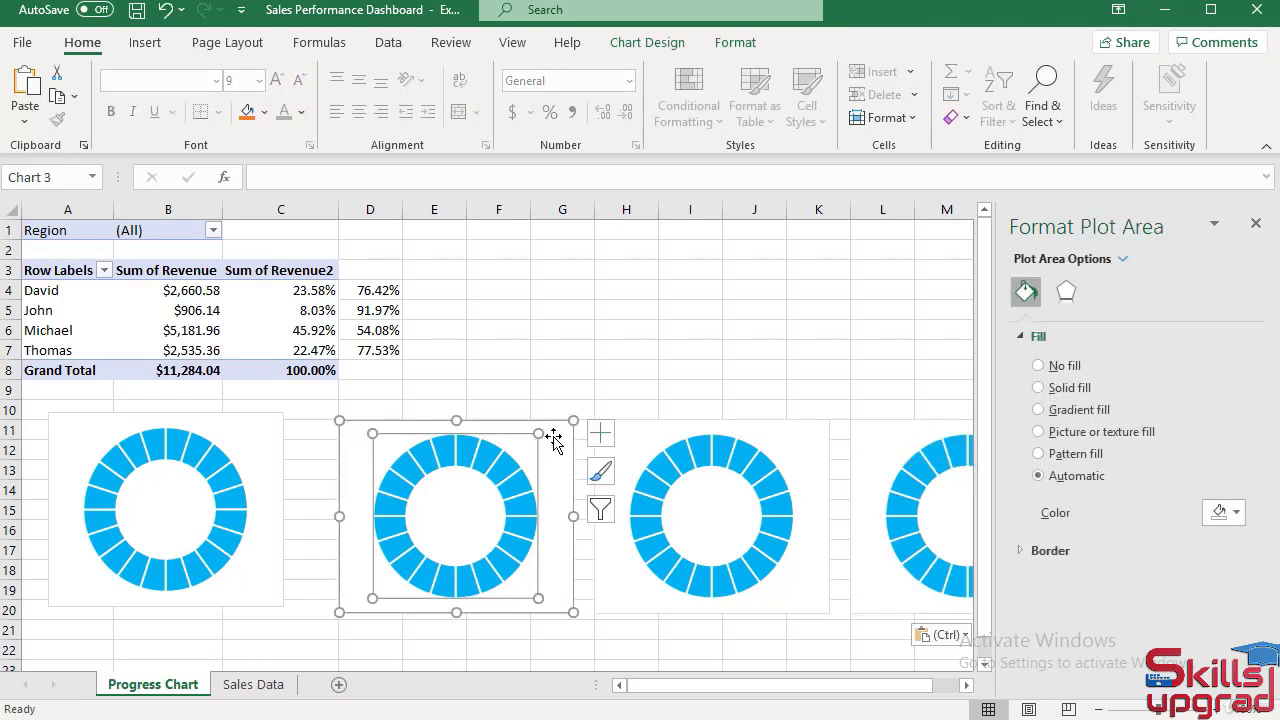
pyautogui.click(554, 436)
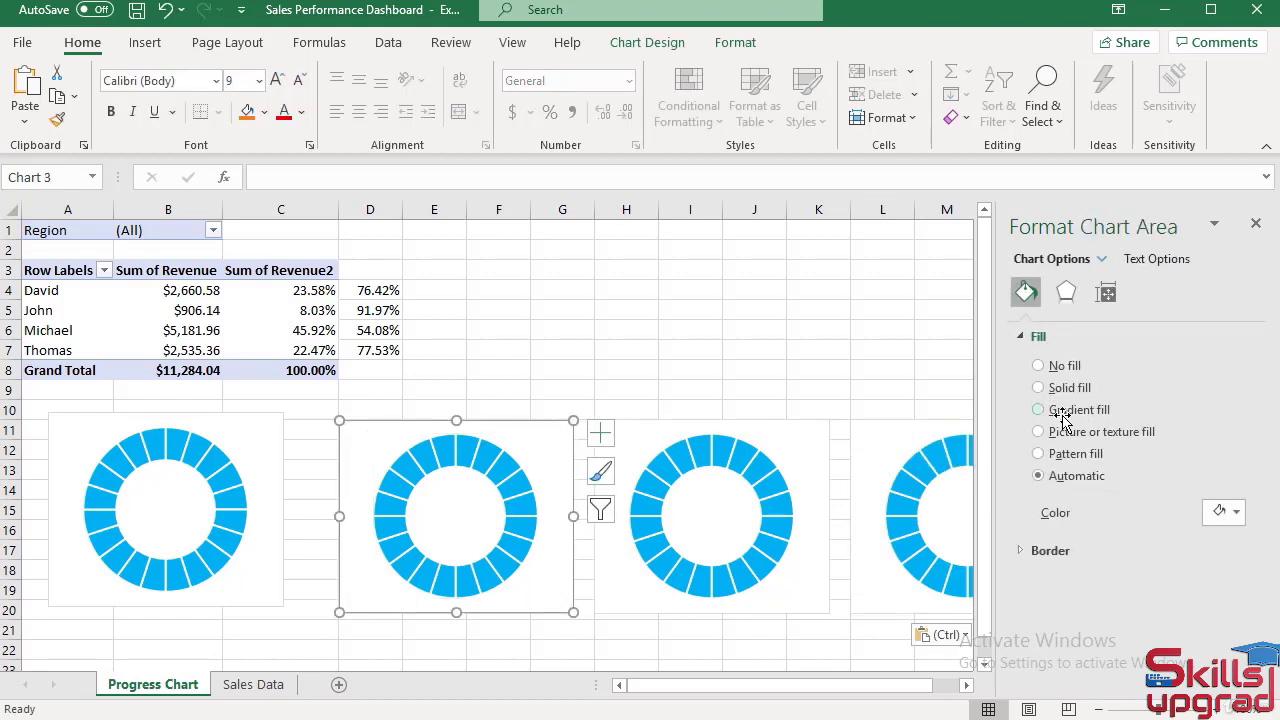
pyautogui.click(489, 466)
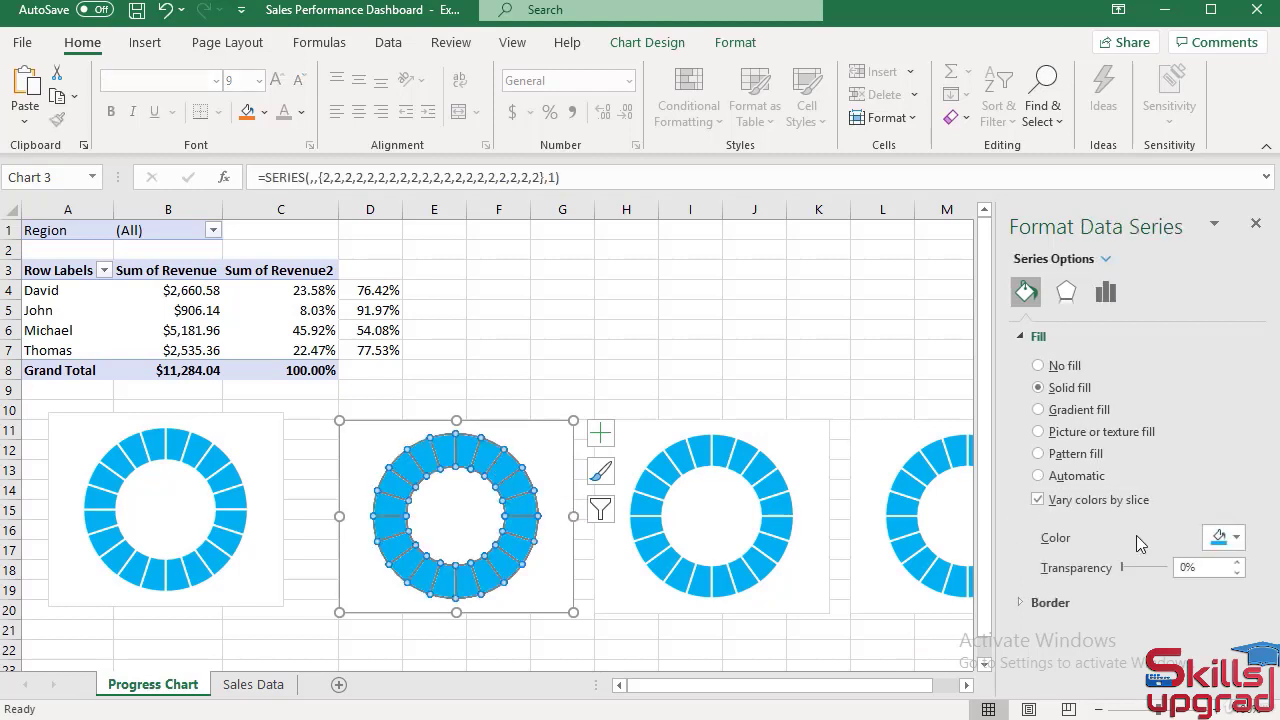
pyautogui.click(1233, 537)
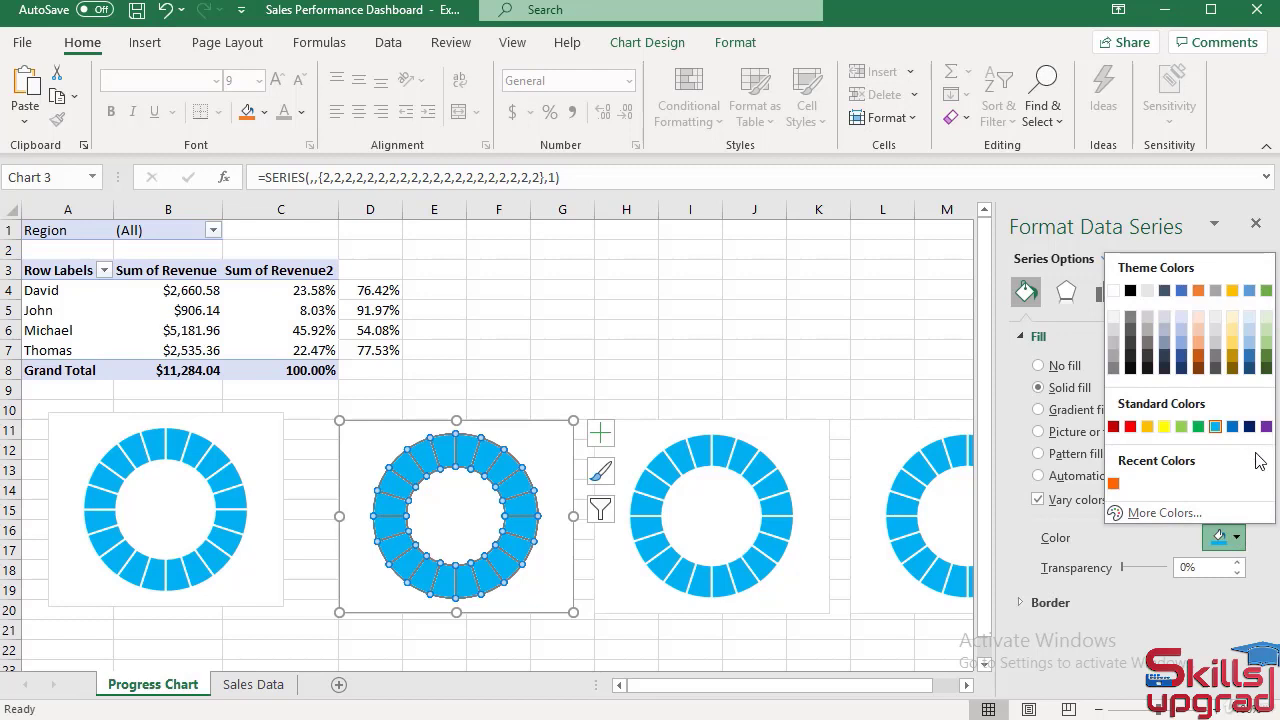
pyautogui.click(1266, 291)
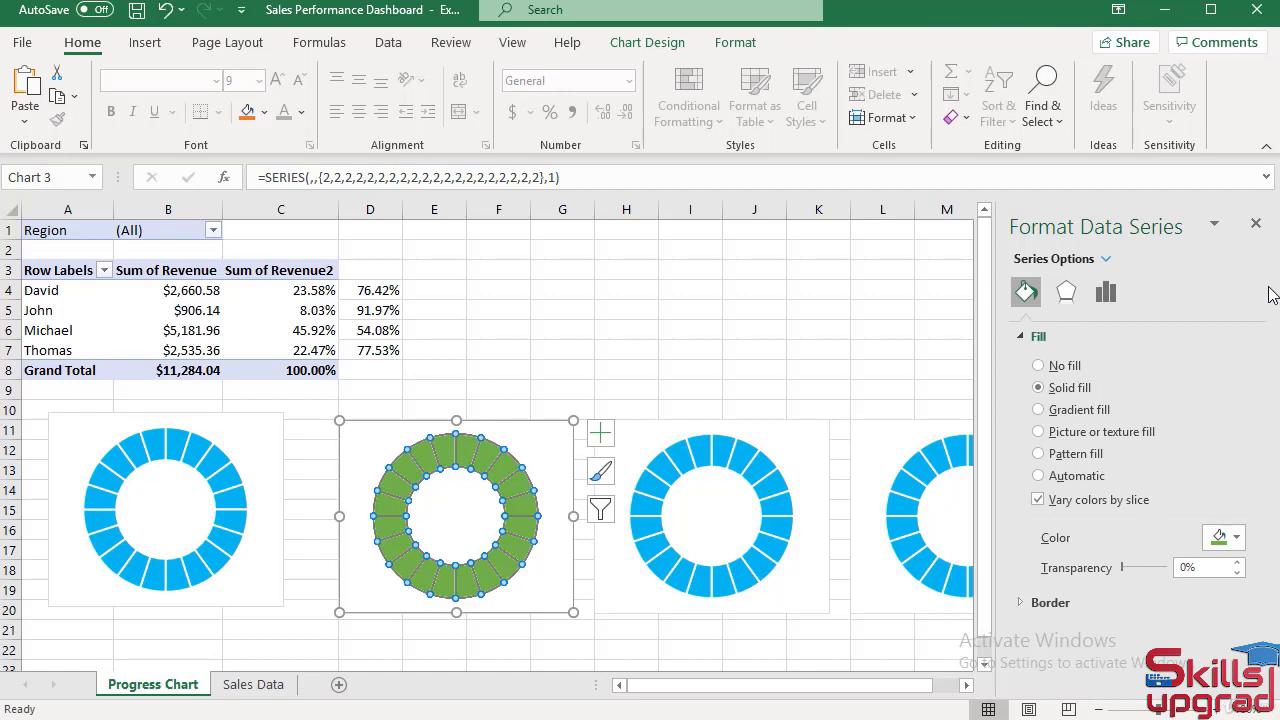
pyautogui.click(1236, 537)
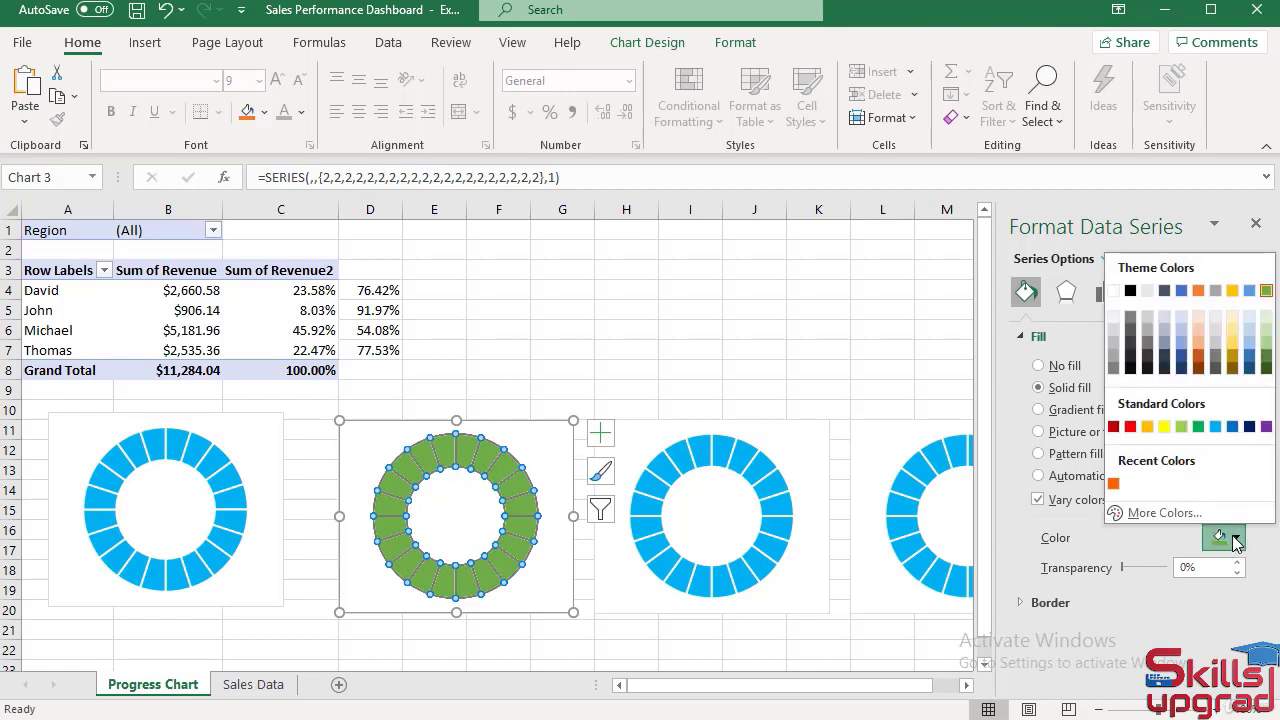
pyautogui.click(1198, 427)
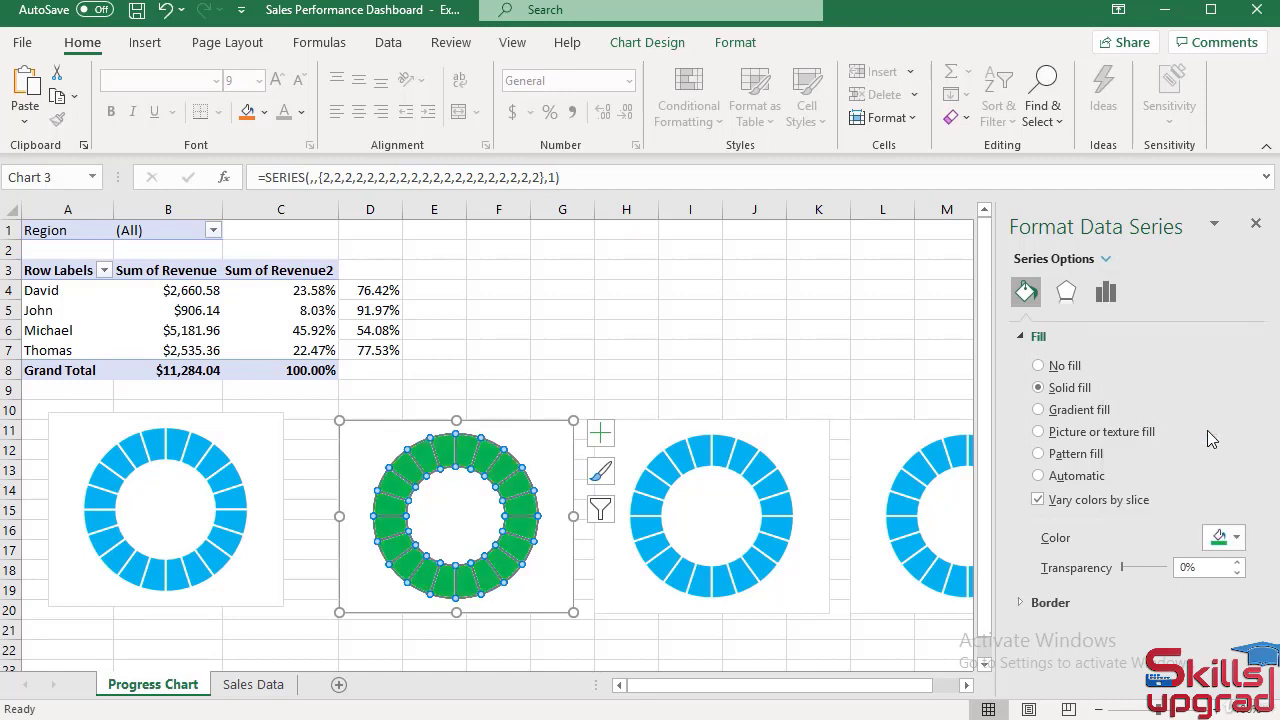
pyautogui.click(540, 445)
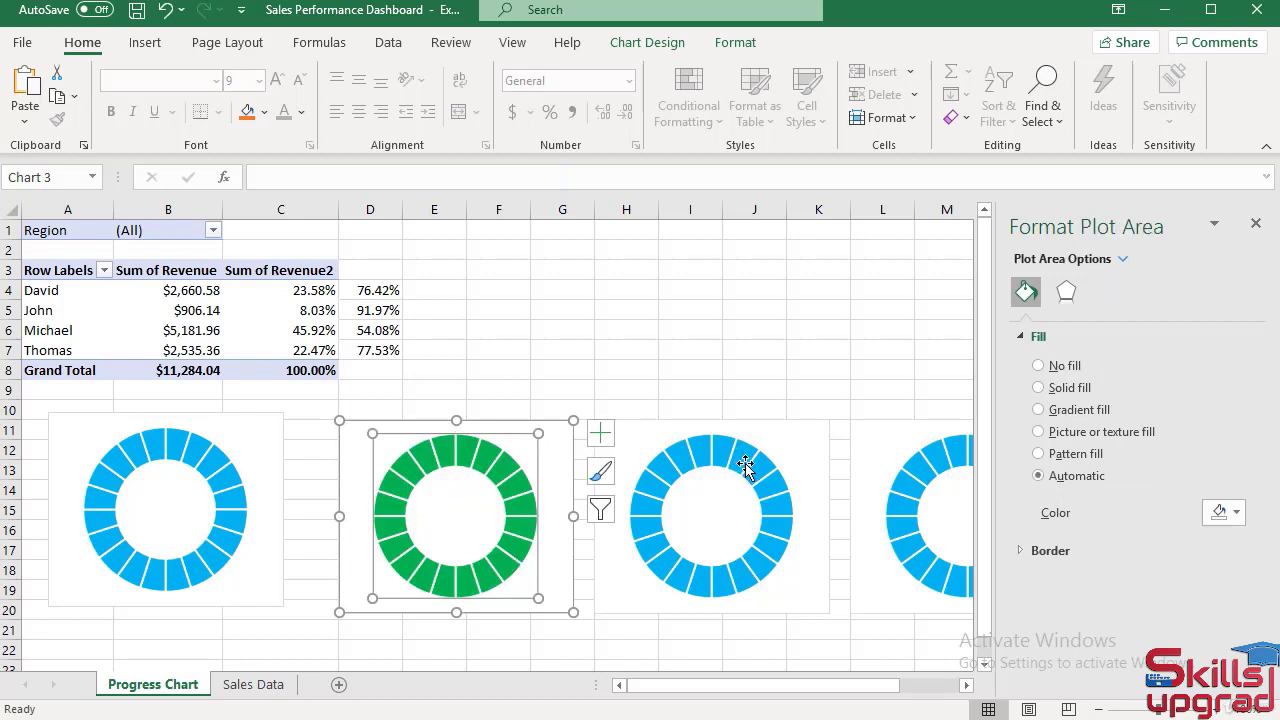
# Fill the ring segments of the third doughnut chart, at H11, with the standard purple color.
pyautogui.click(799, 442)
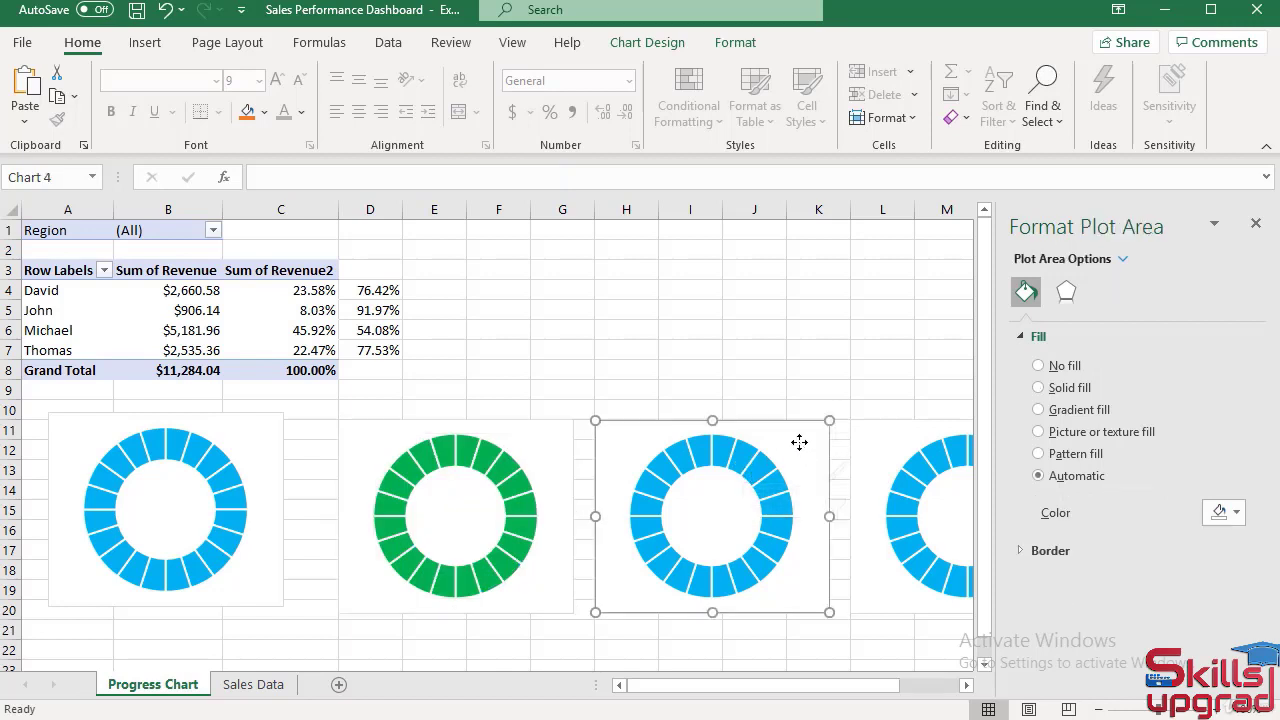
pyautogui.click(707, 456)
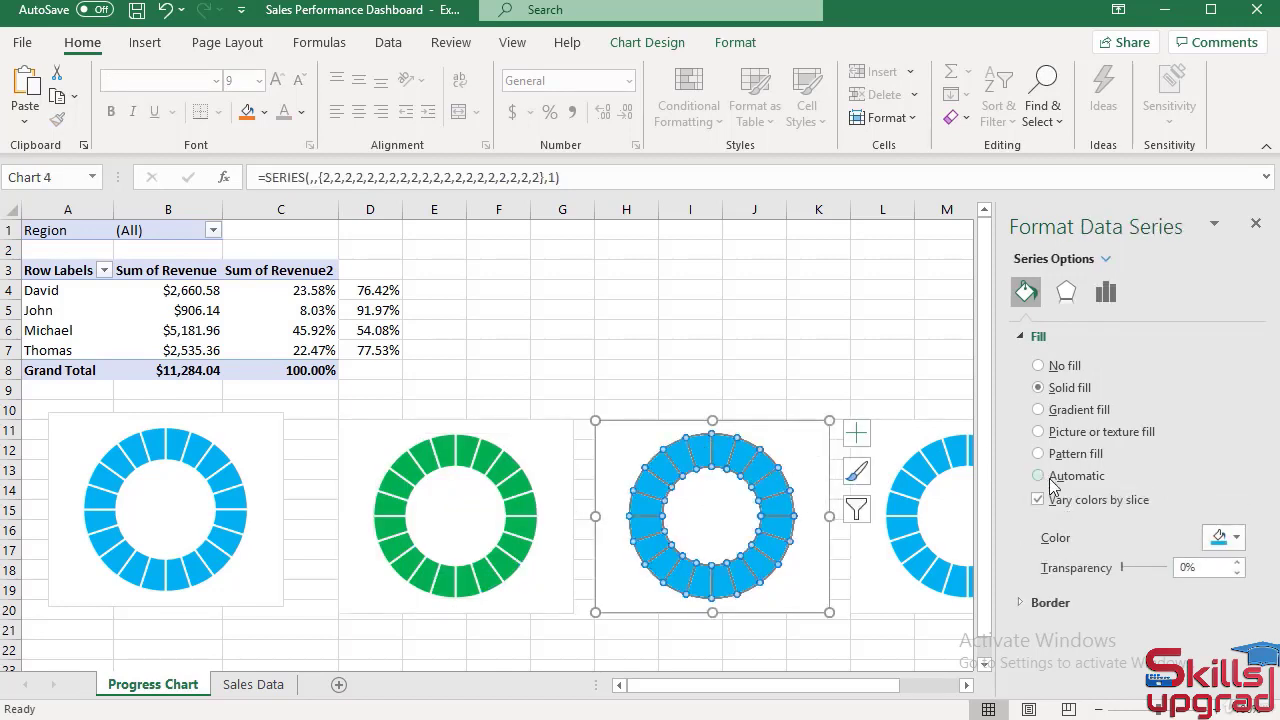
pyautogui.click(1237, 539)
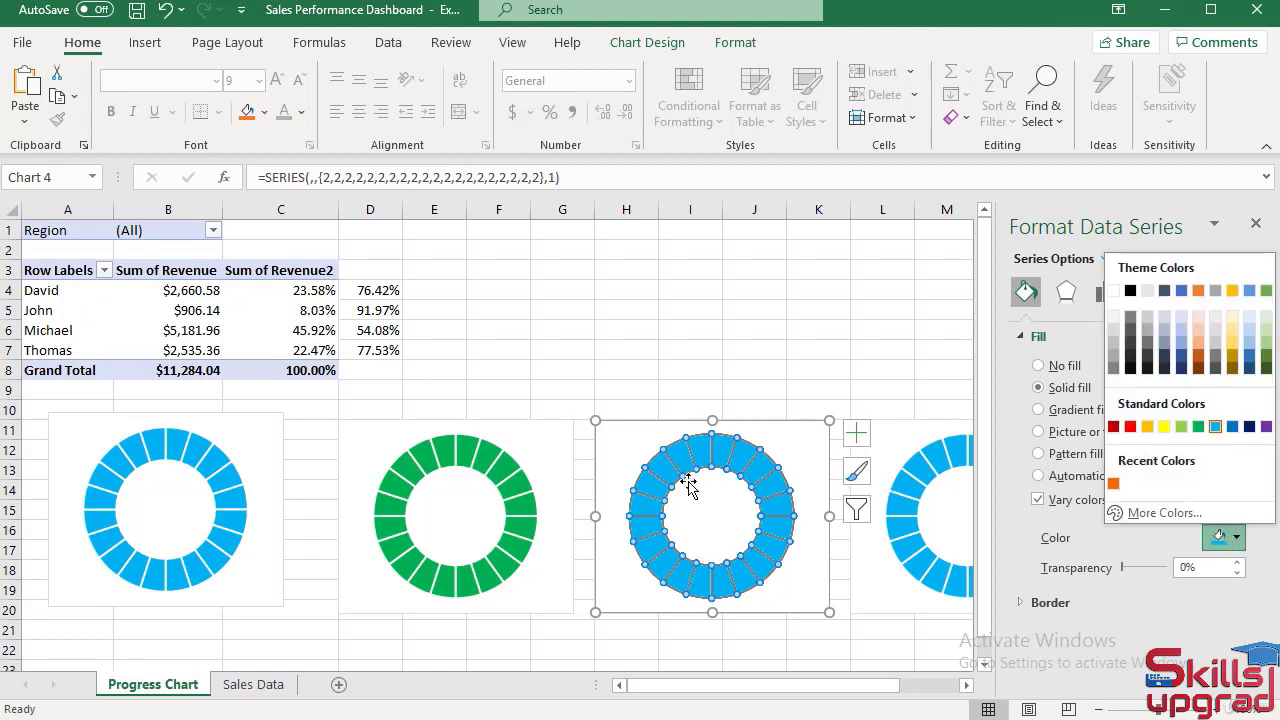
pyautogui.click(1266, 427)
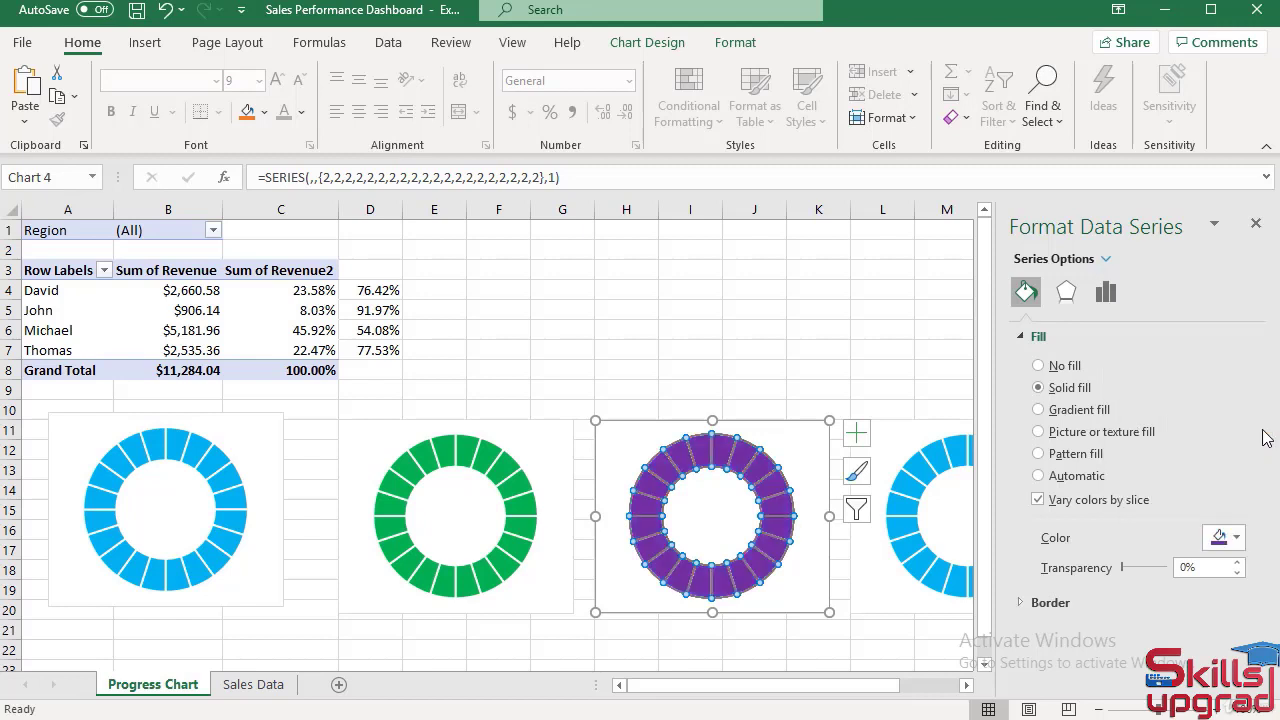
# Fill the ring segments of the fourth doughnut chart, at L11, with the standard yellow color.
pyautogui.click(890, 437)
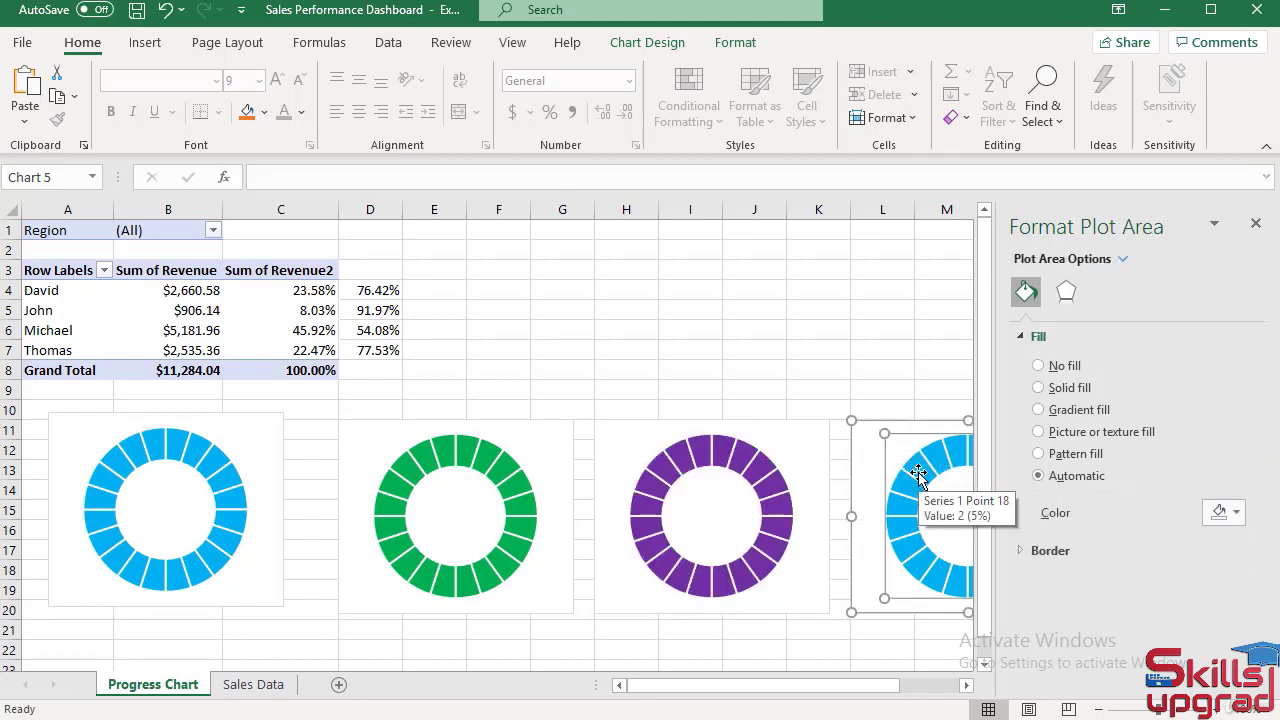
pyautogui.click(918, 473)
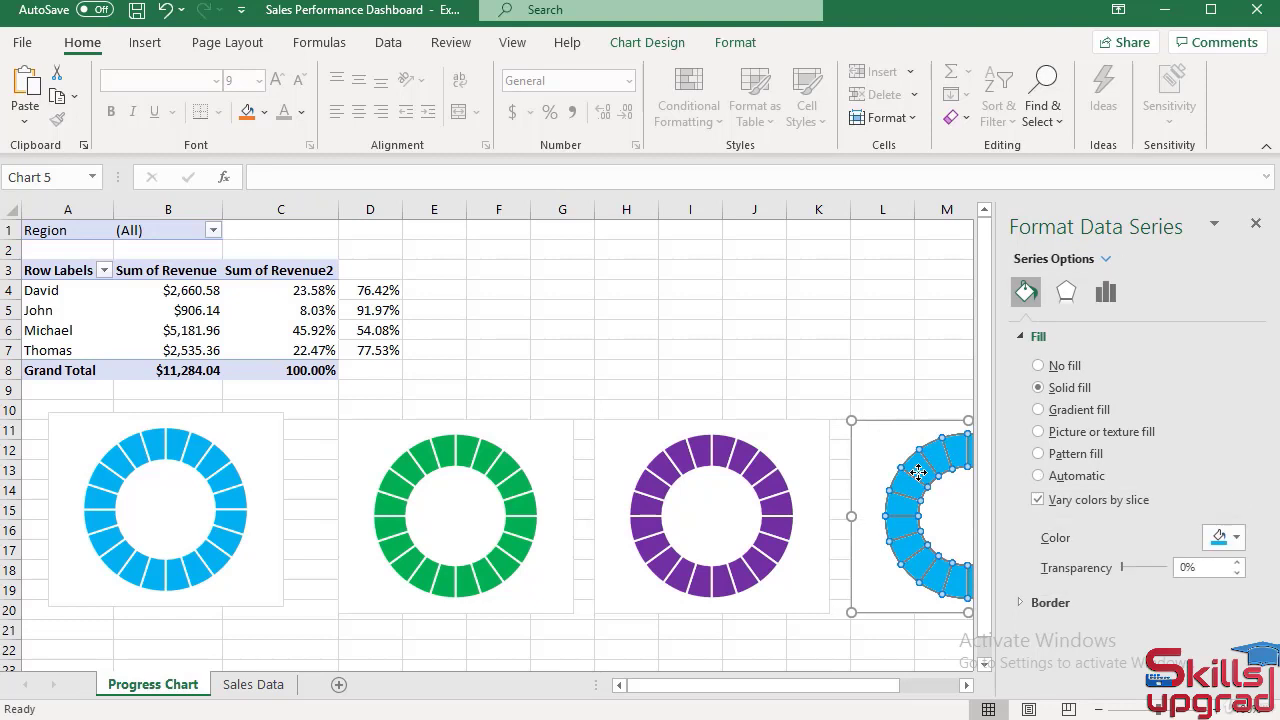
pyautogui.click(1232, 537)
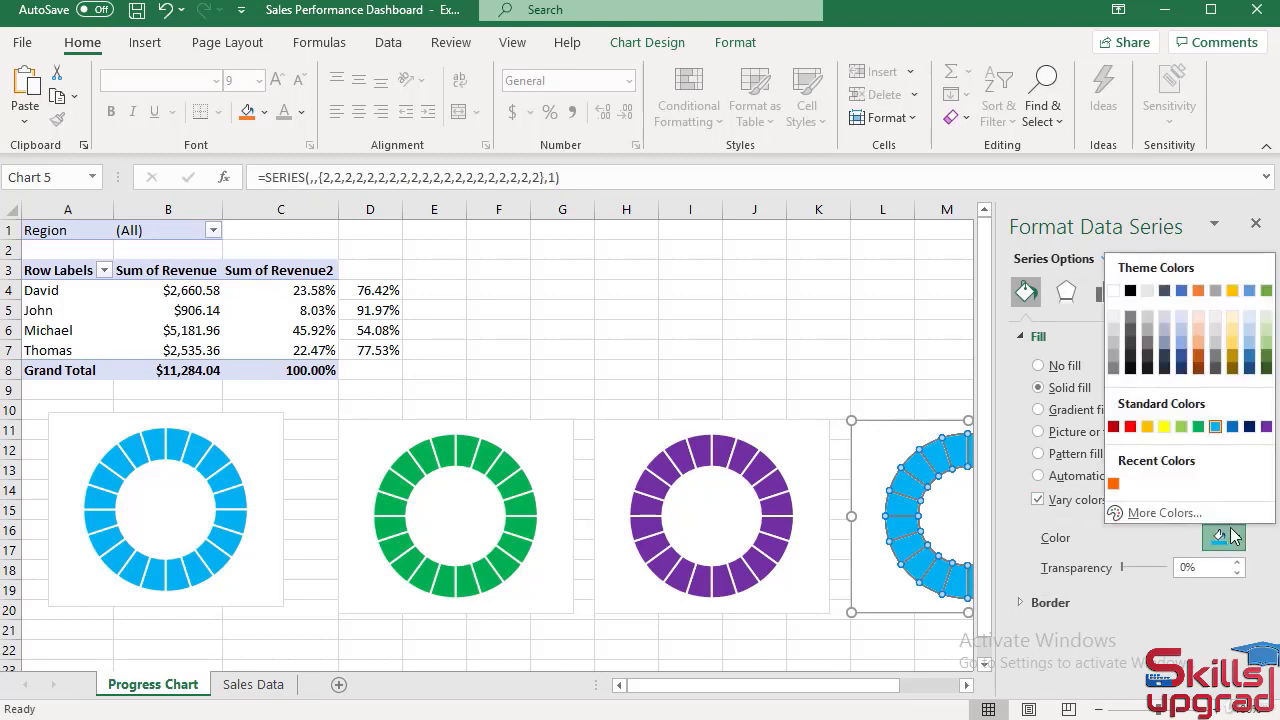
pyautogui.click(1165, 427)
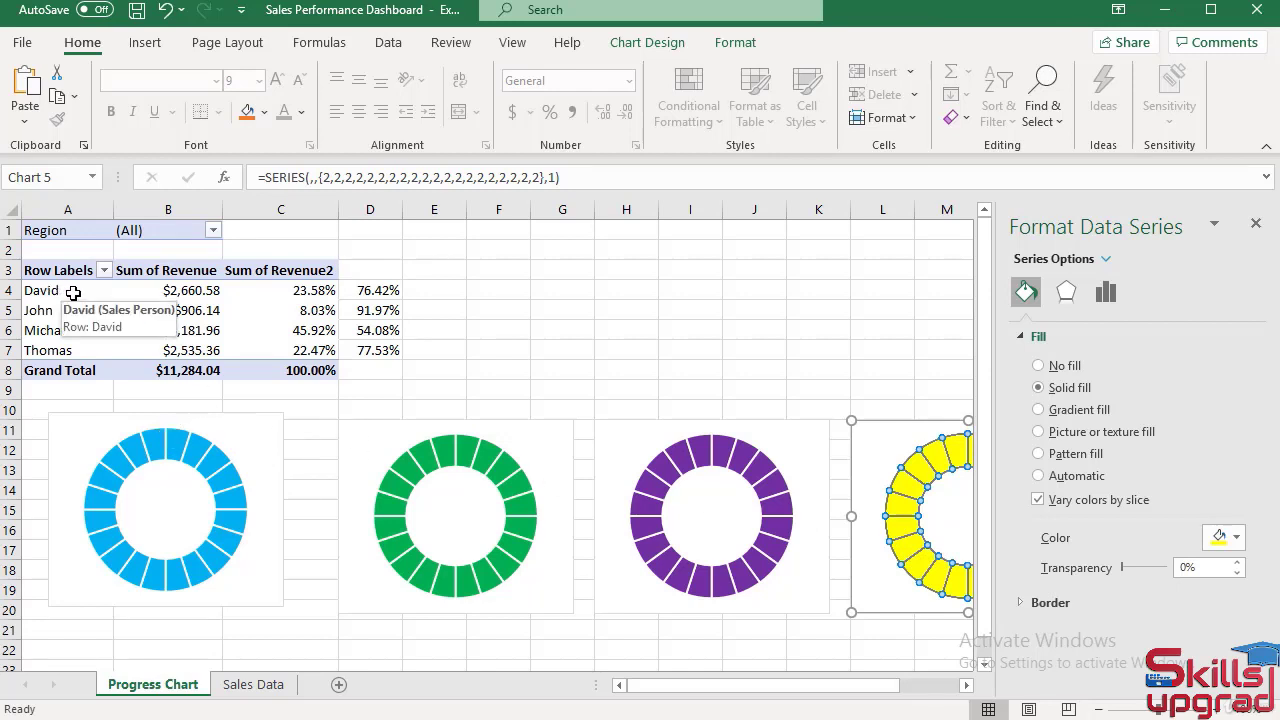
# Add a new data series to the first, blue doughnut chart and take its name from cell A4.
pyautogui.click(248, 430)
pyautogui.rightClick(270, 592)
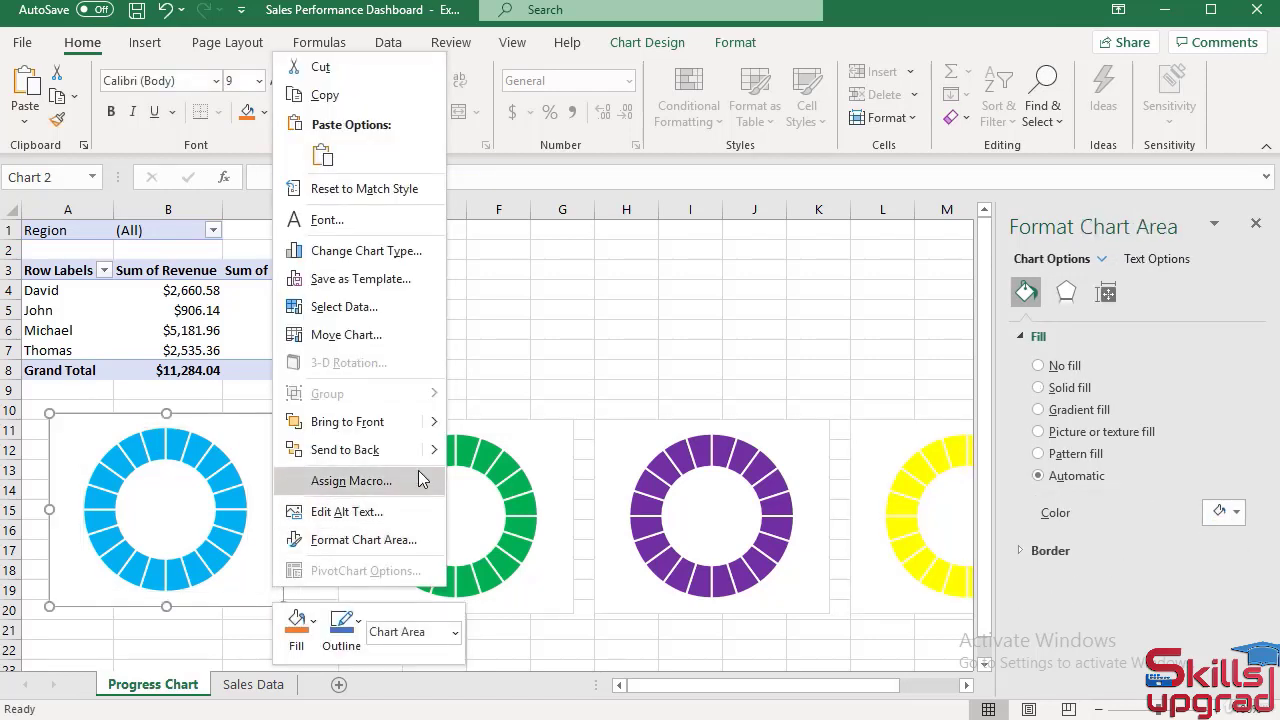
pyautogui.click(350, 306)
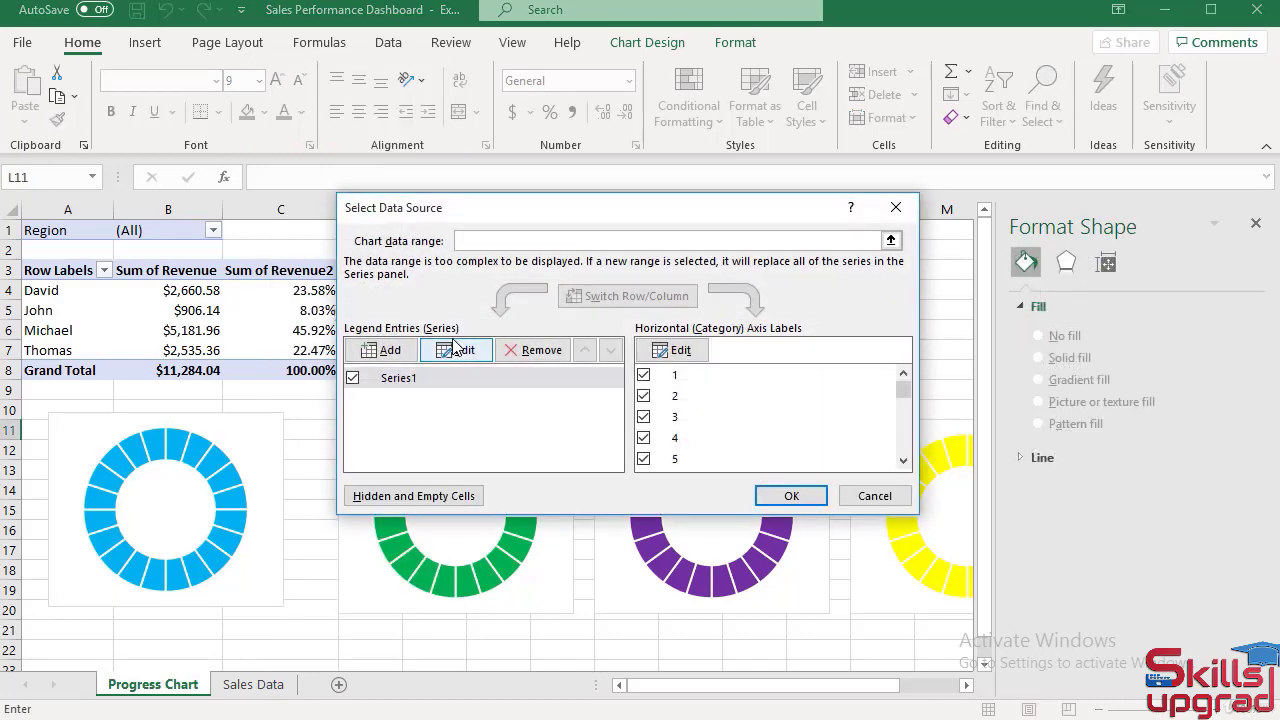
pyautogui.click(378, 352)
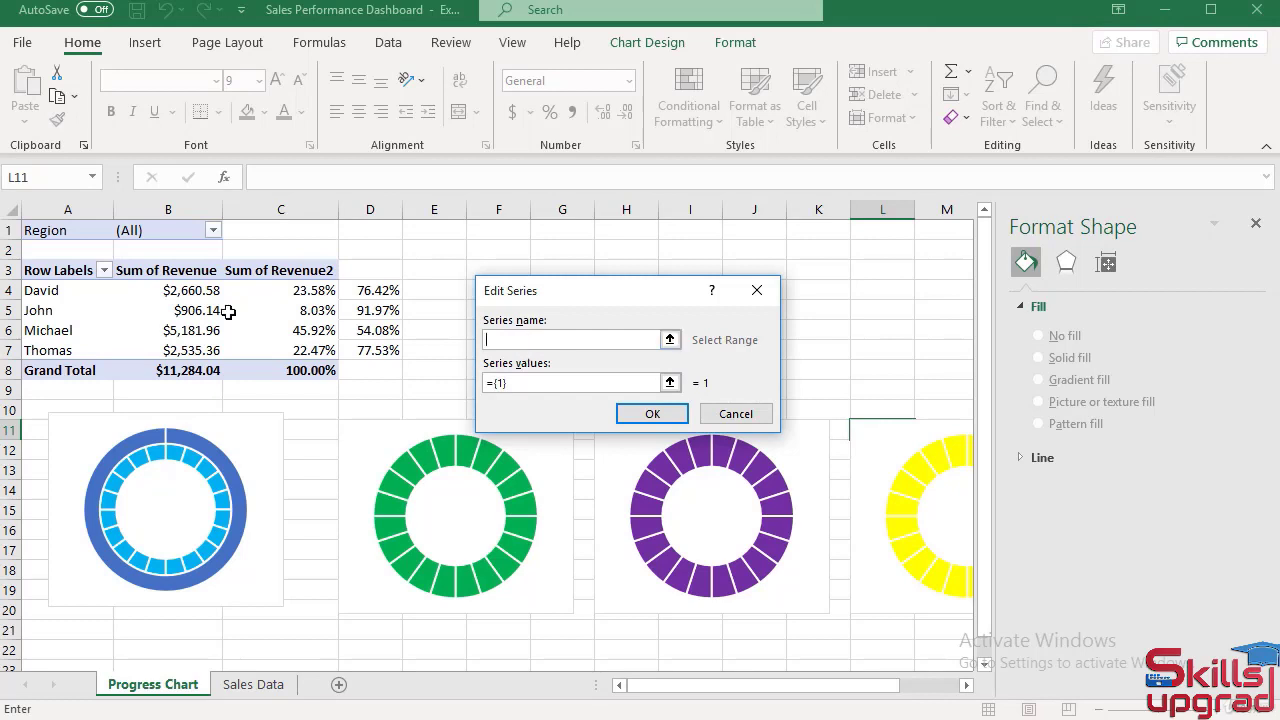
pyautogui.click(80, 290)
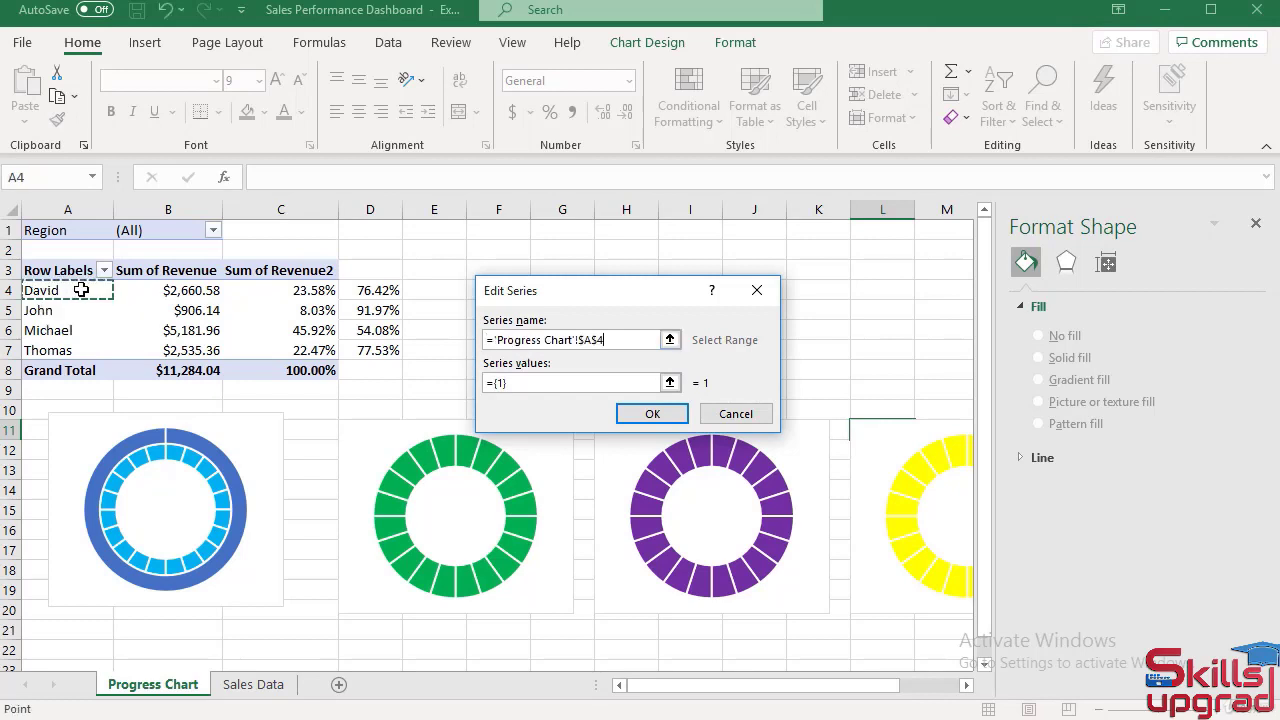
# Replace the new series' default values with the range C4:D4 and apply the data source changes.
pyautogui.click(522, 380)
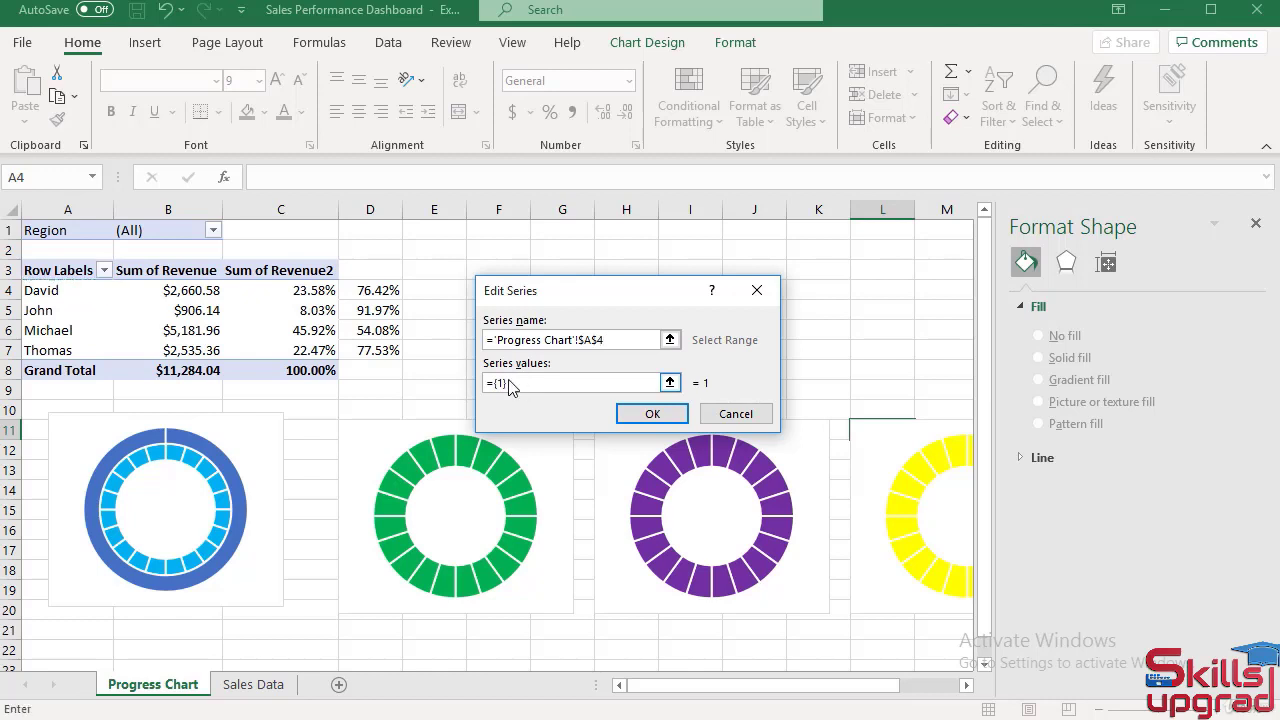
pyautogui.moveTo(510, 383); pyautogui.dragTo(486, 383)
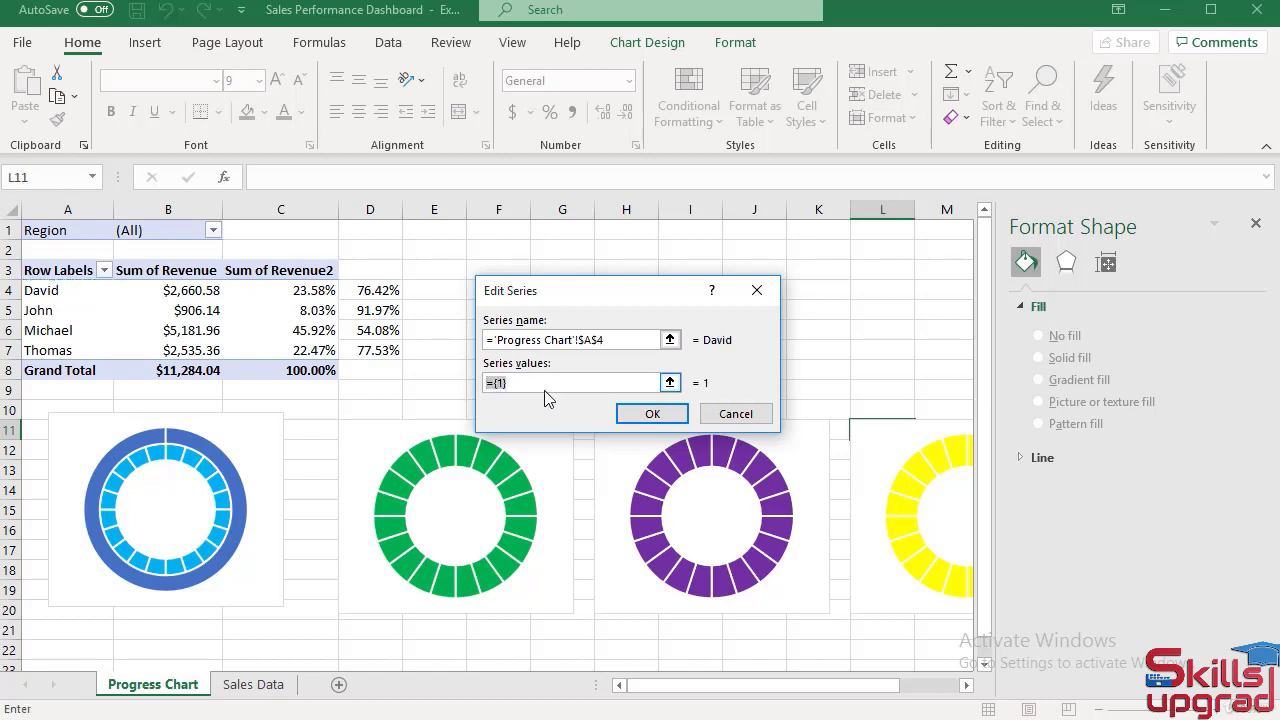
pyautogui.press('BackSpace')
pyautogui.click(313, 290)
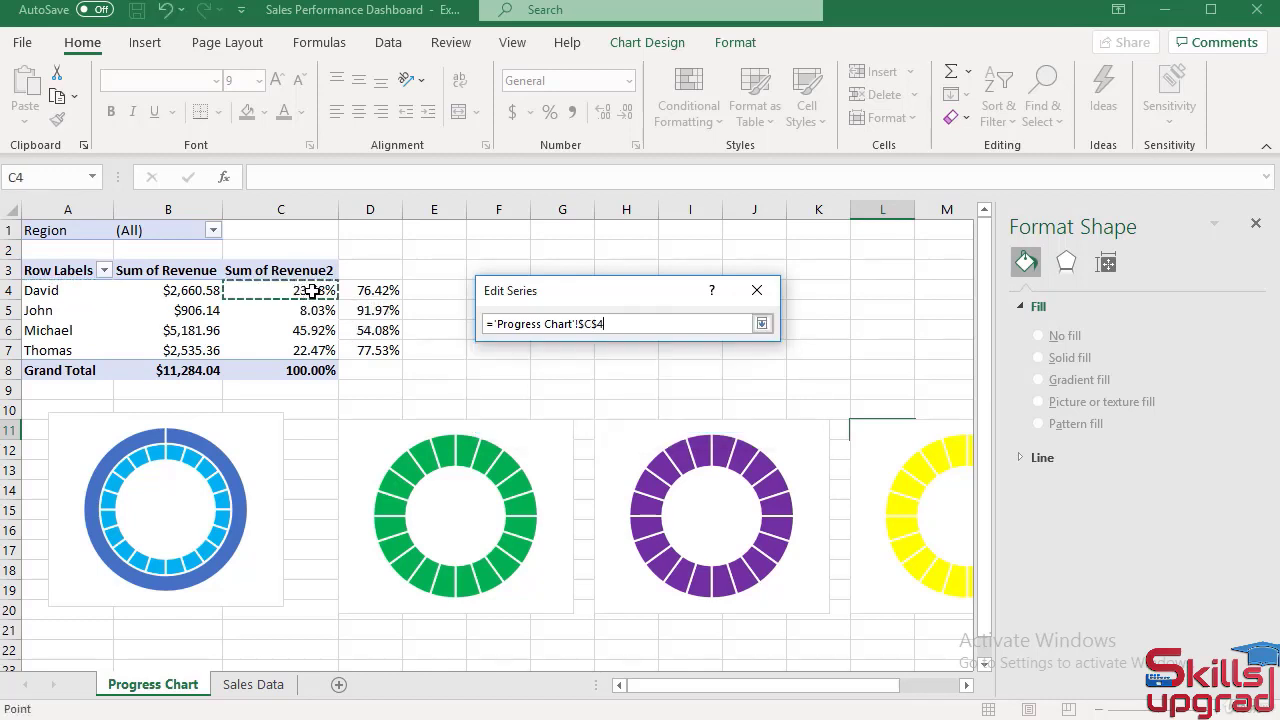
pyautogui.moveTo(313, 290); pyautogui.dragTo(366, 289)
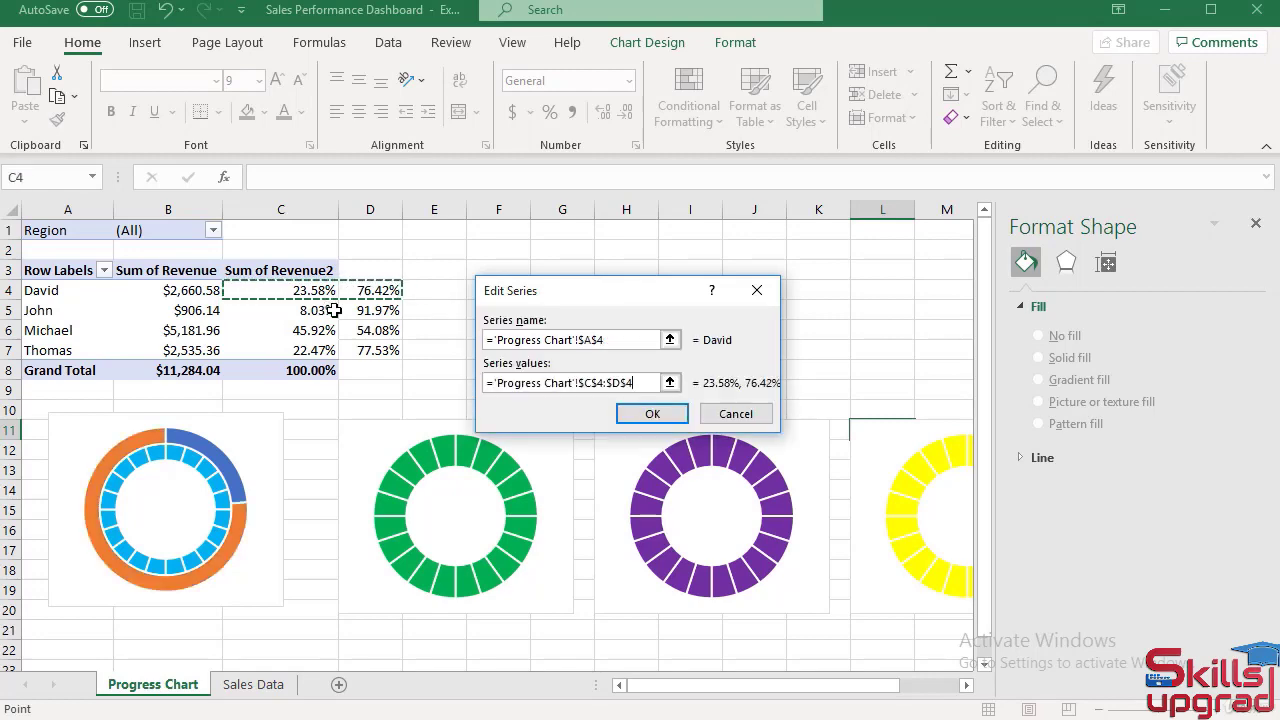
pyautogui.click(652, 413)
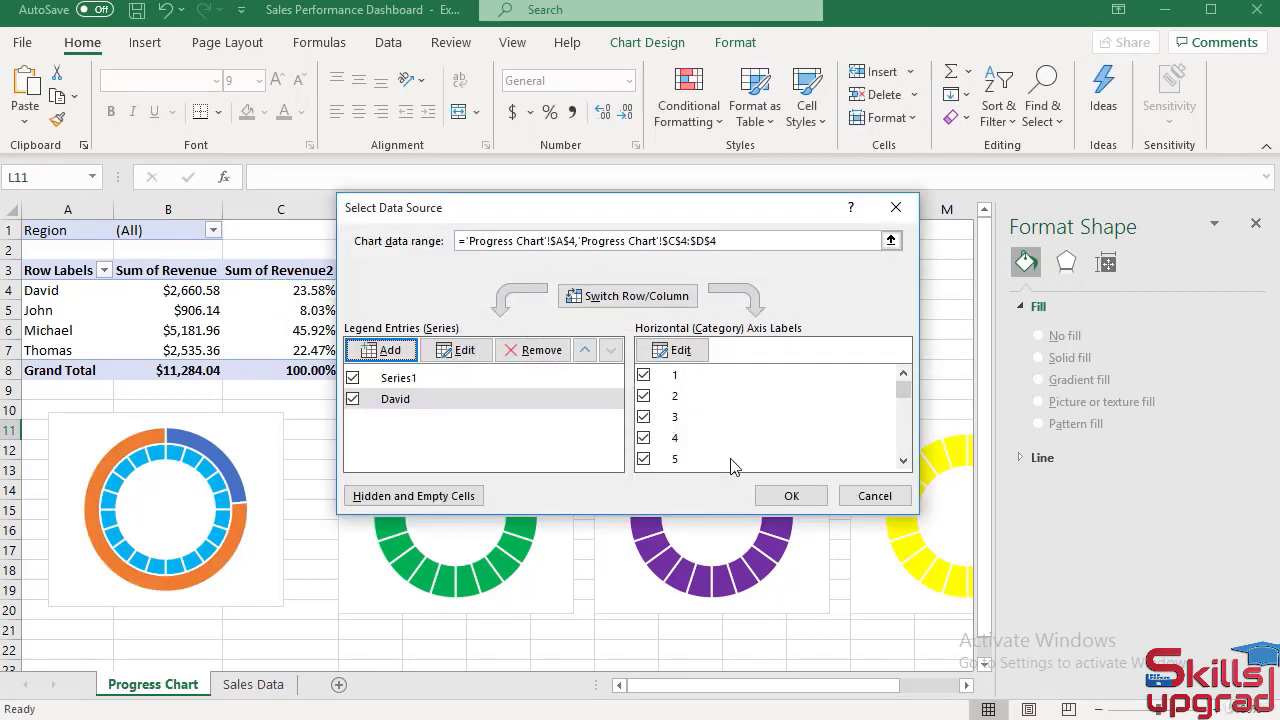
pyautogui.click(805, 495)
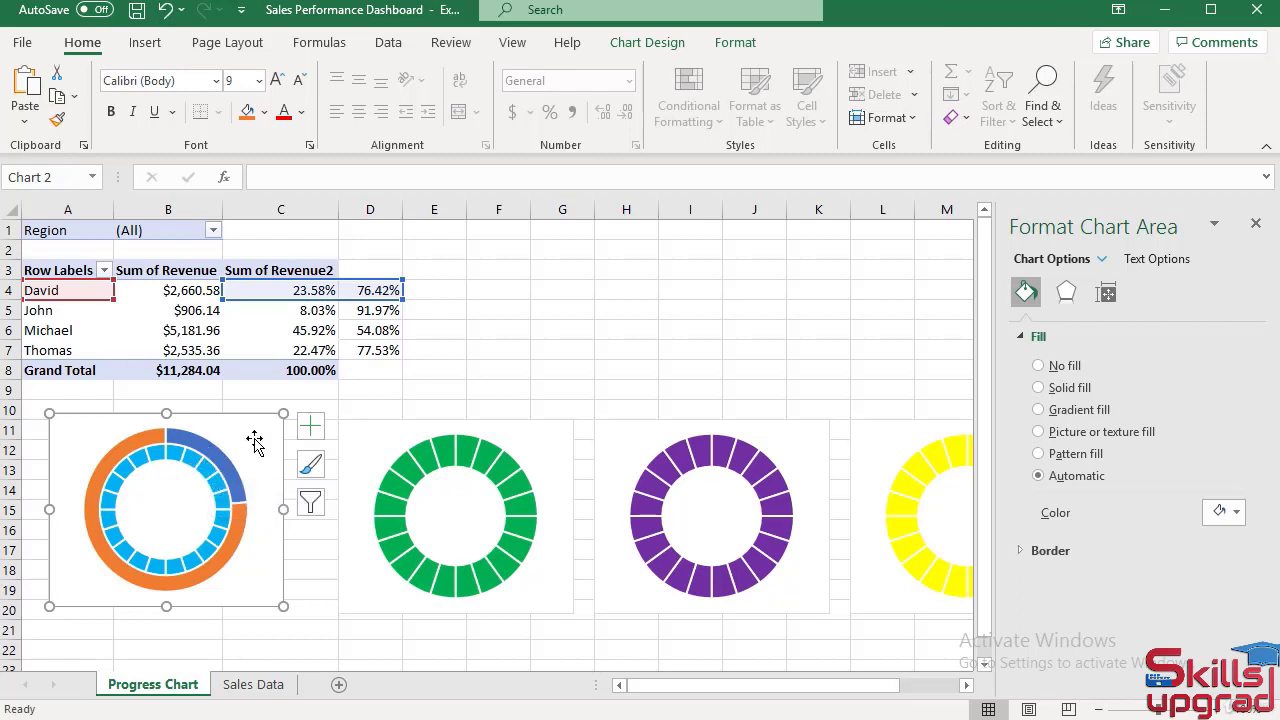
# Change the first, blue chart to a Combo chart type and set Series1 to Doughnut.
pyautogui.click(740, 46)
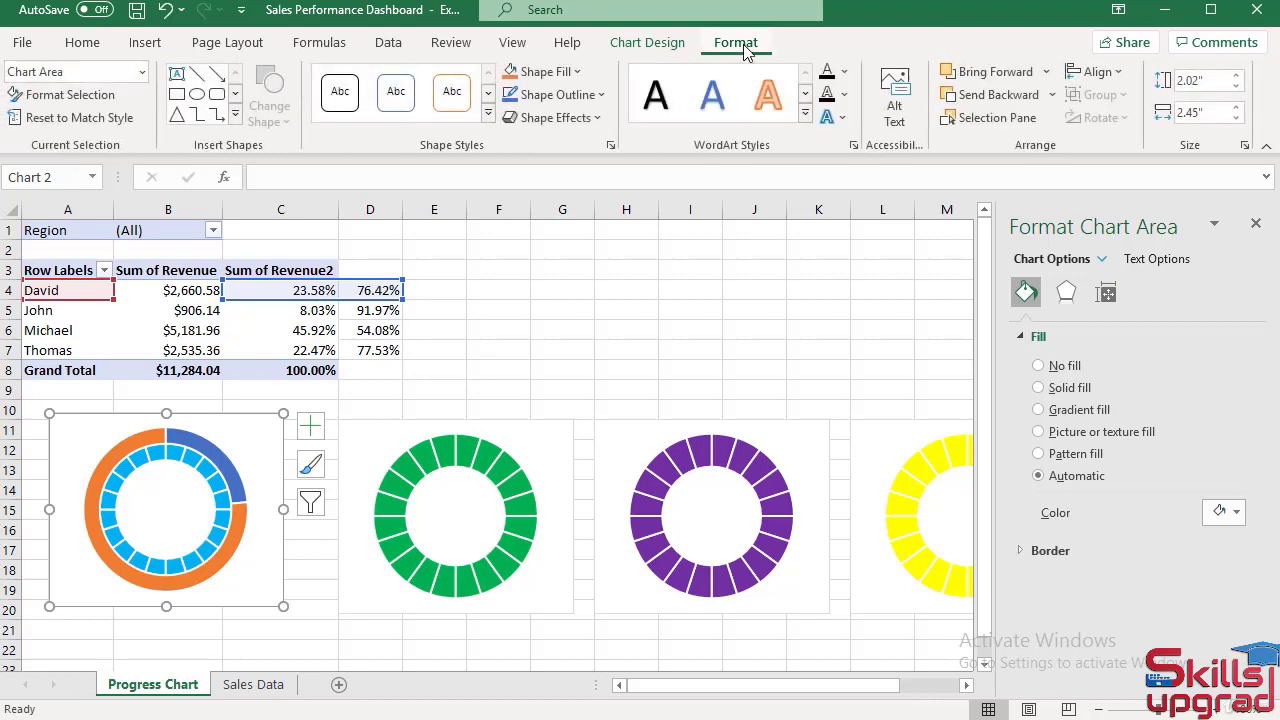
pyautogui.click(670, 48)
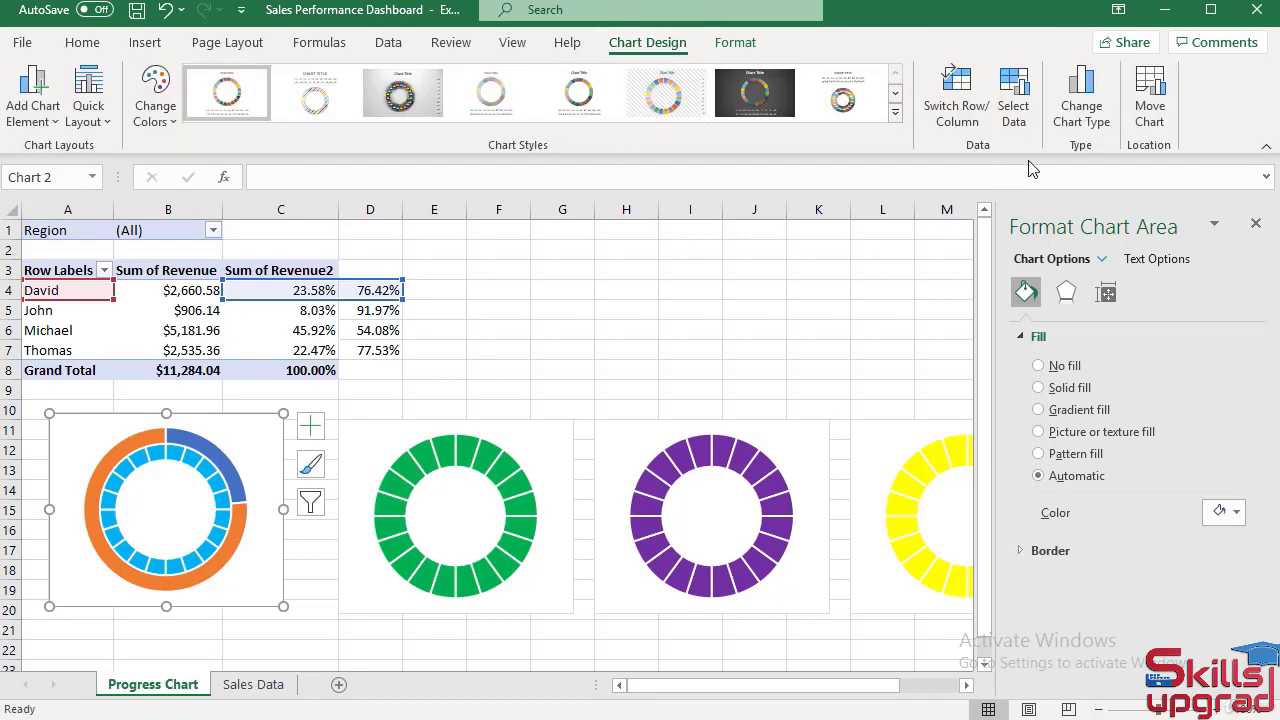
pyautogui.click(1078, 116)
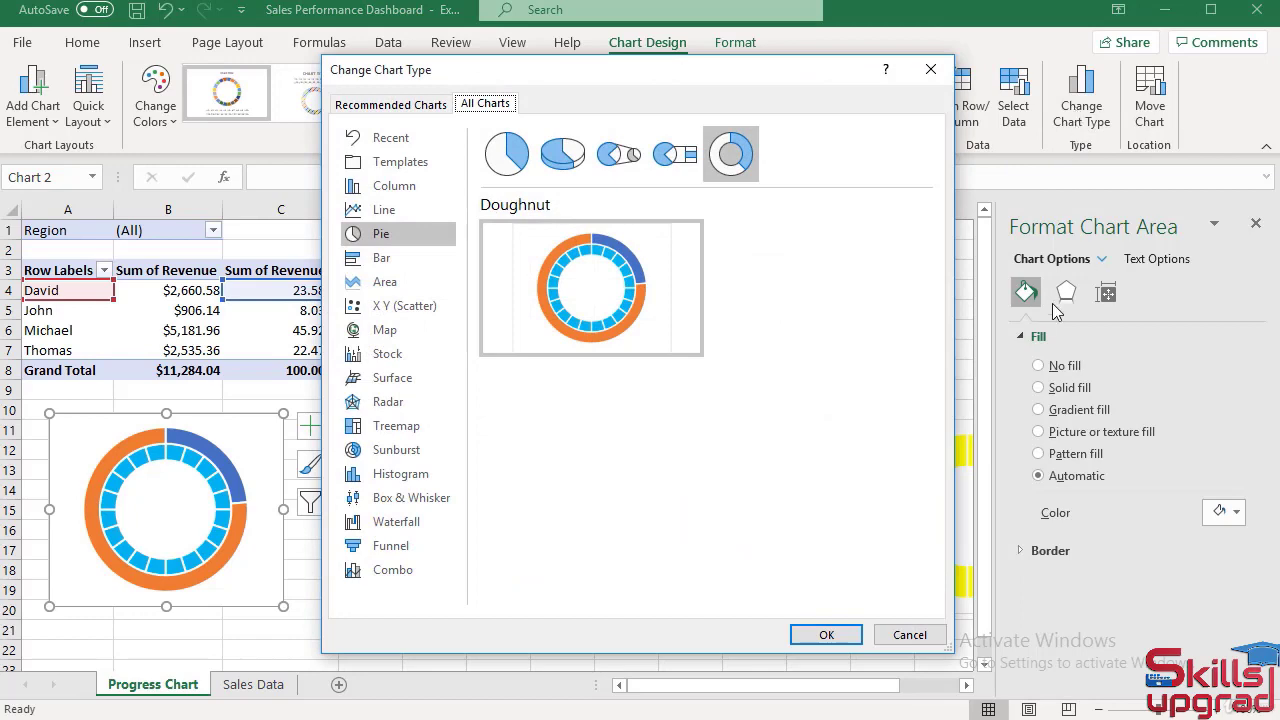
pyautogui.click(385, 572)
pyautogui.click(817, 500)
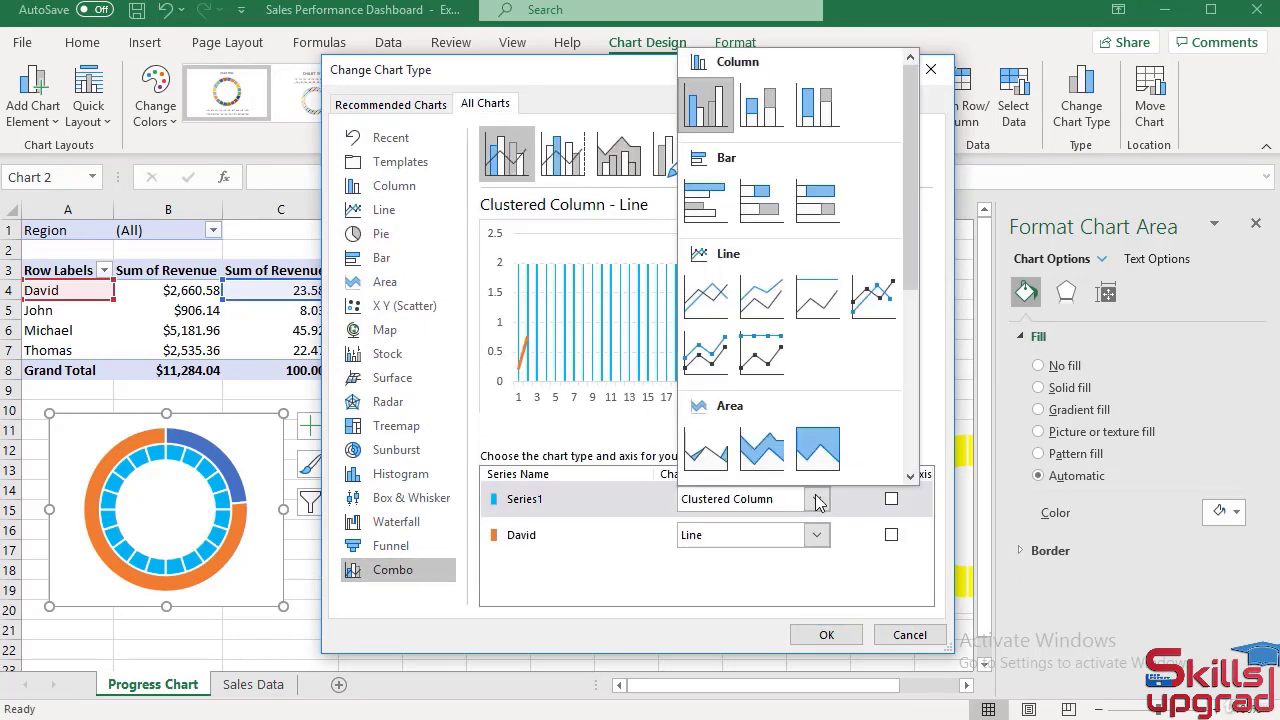
pyautogui.scroll(-4, 826, 405)
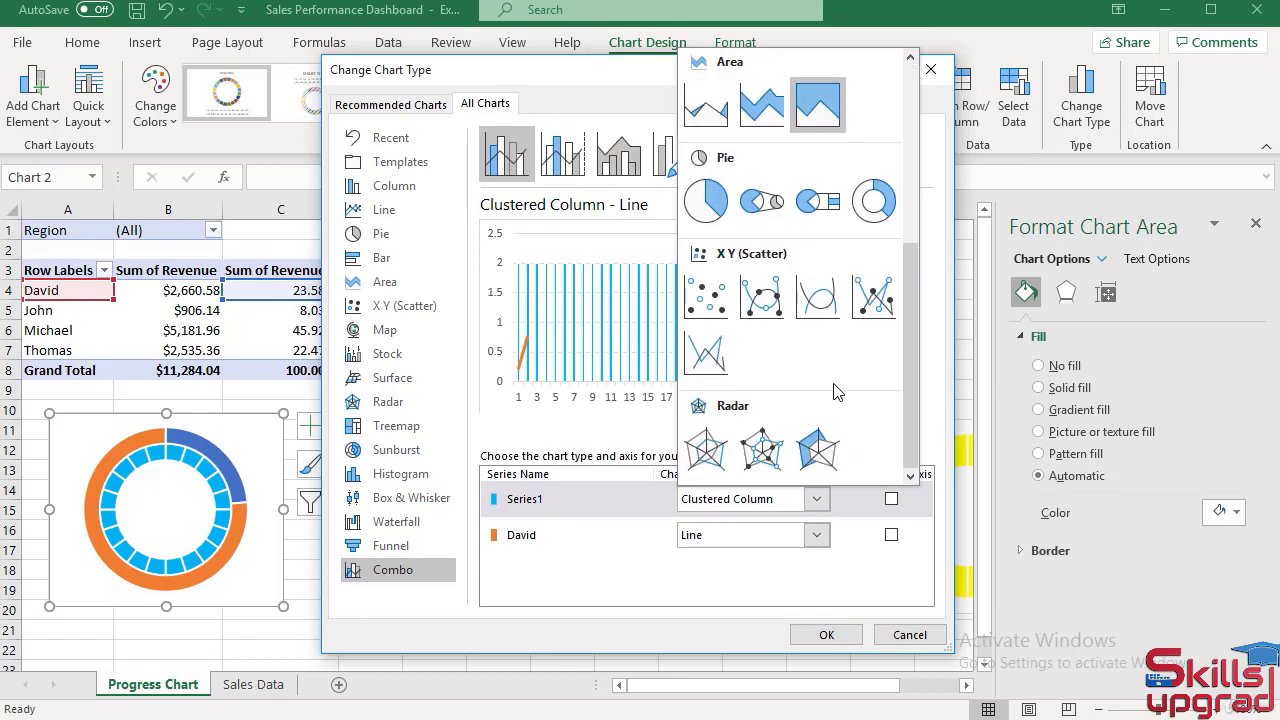
pyautogui.click(879, 199)
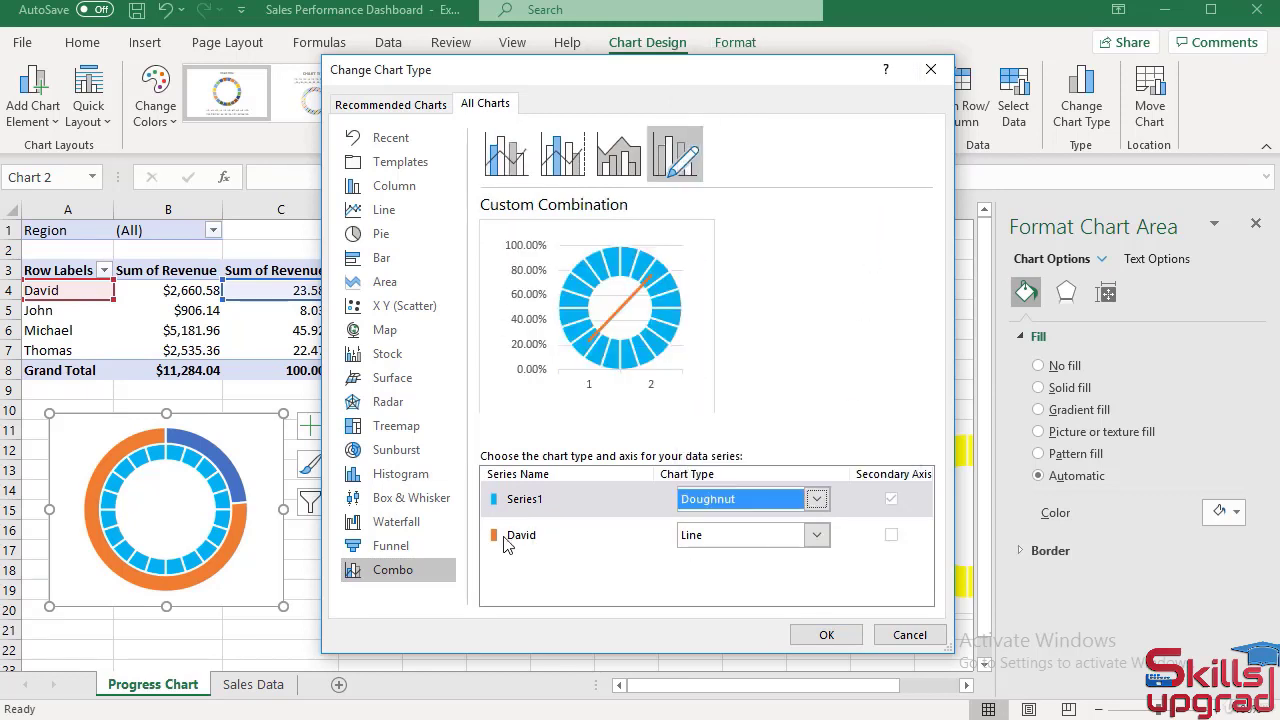
# Set the second series to Doughnut, plot it on the secondary axis instead of Series1, and apply the chart type change.
pyautogui.click(818, 536)
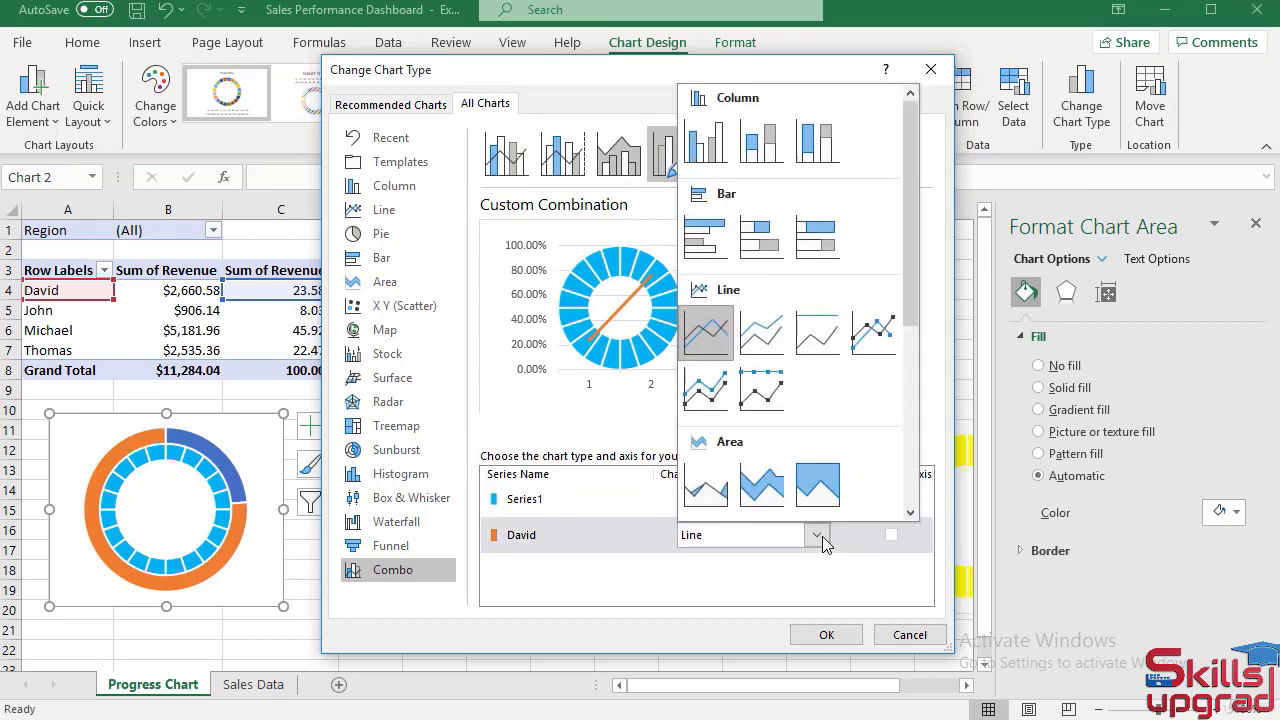
pyautogui.scroll(-5, 819, 485)
pyautogui.click(870, 238)
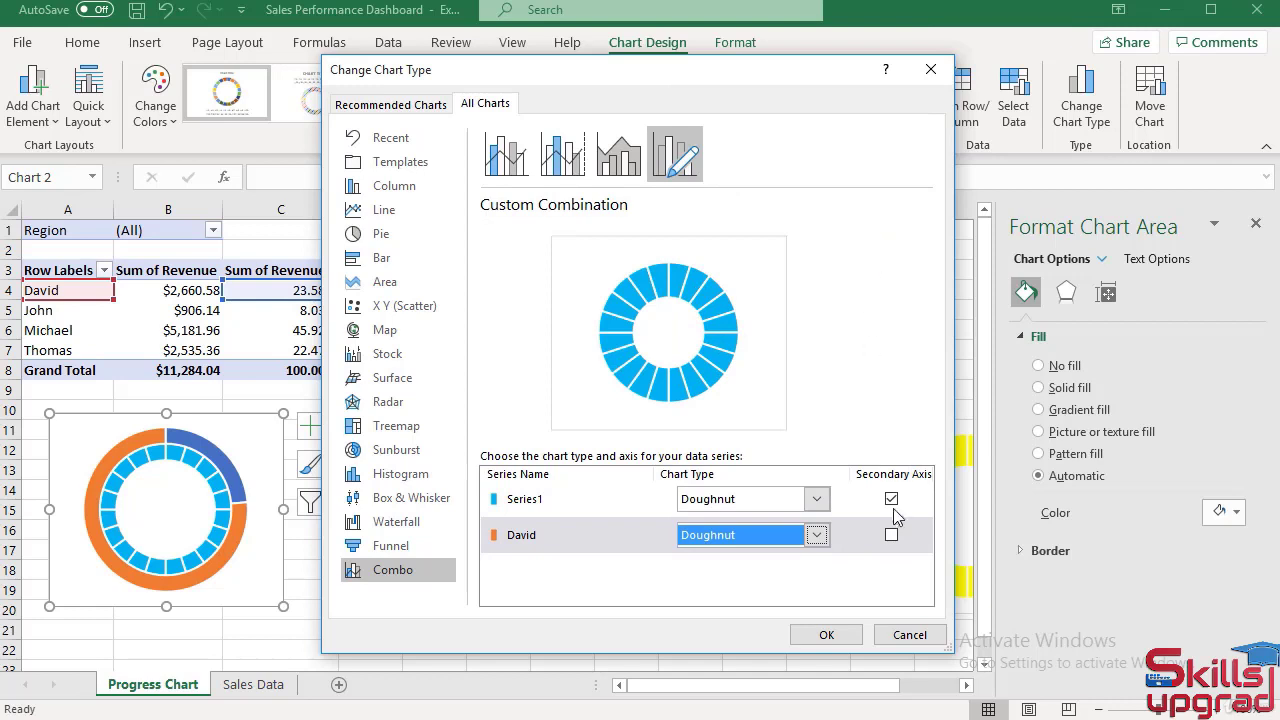
pyautogui.click(892, 500)
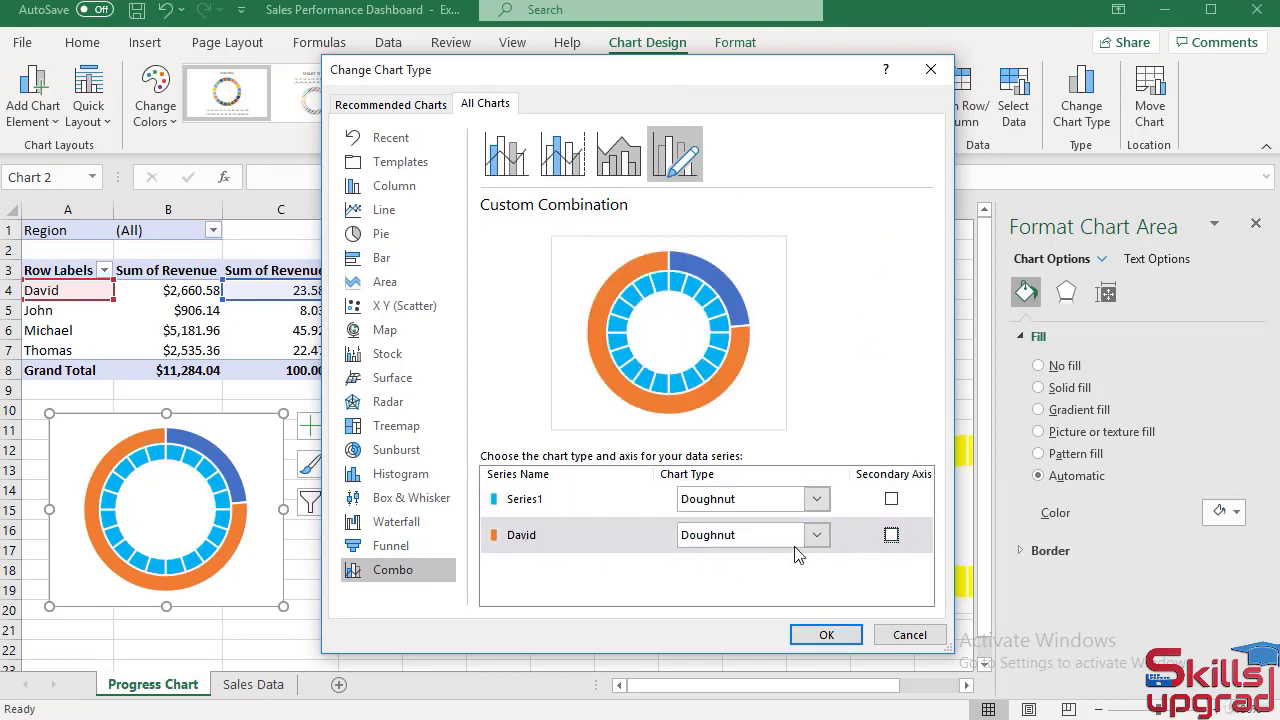
pyautogui.click(891, 536)
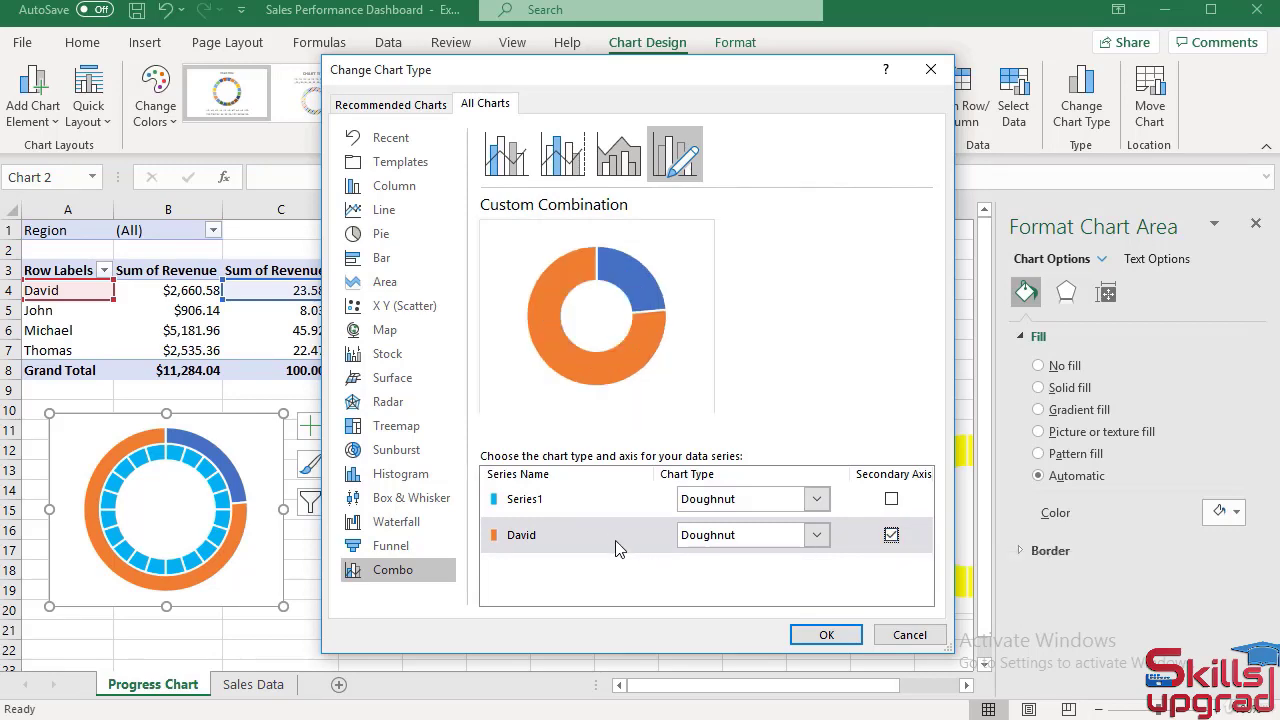
pyautogui.click(825, 635)
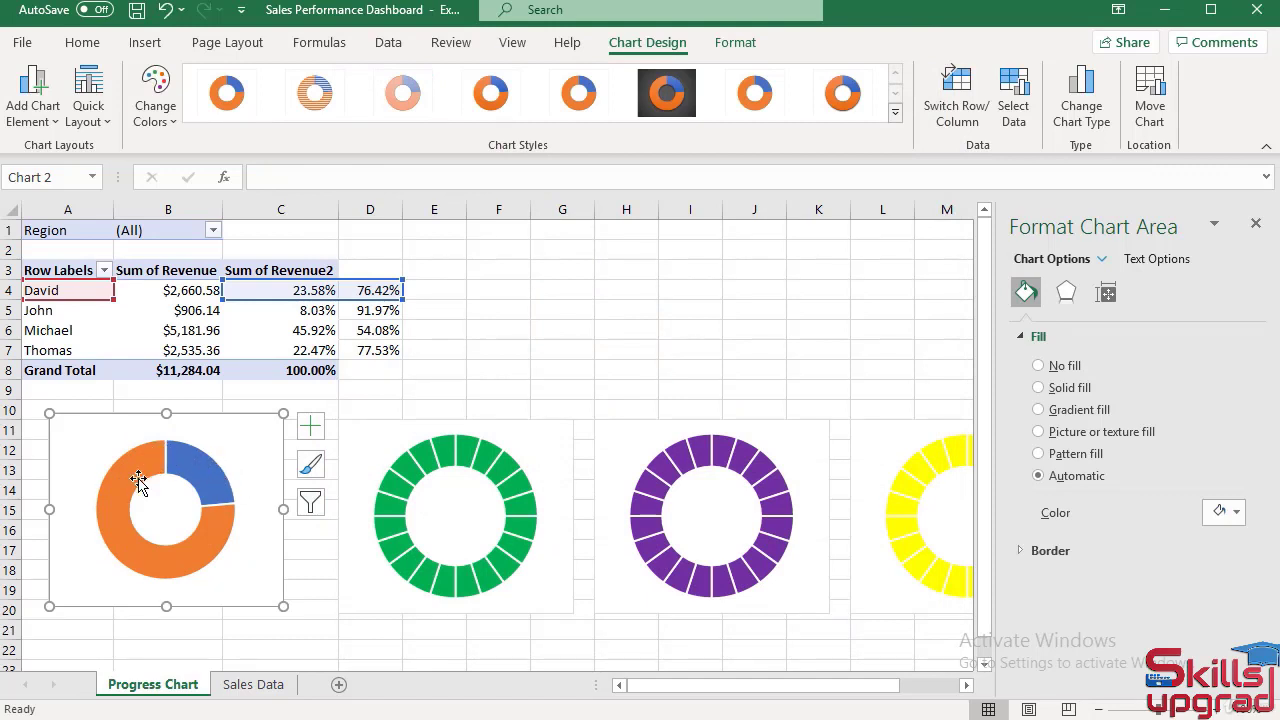
# Try a solid light blue fill on the overlaid ring's C4 slice, and set that slice to no fill.
pyautogui.click(202, 476)
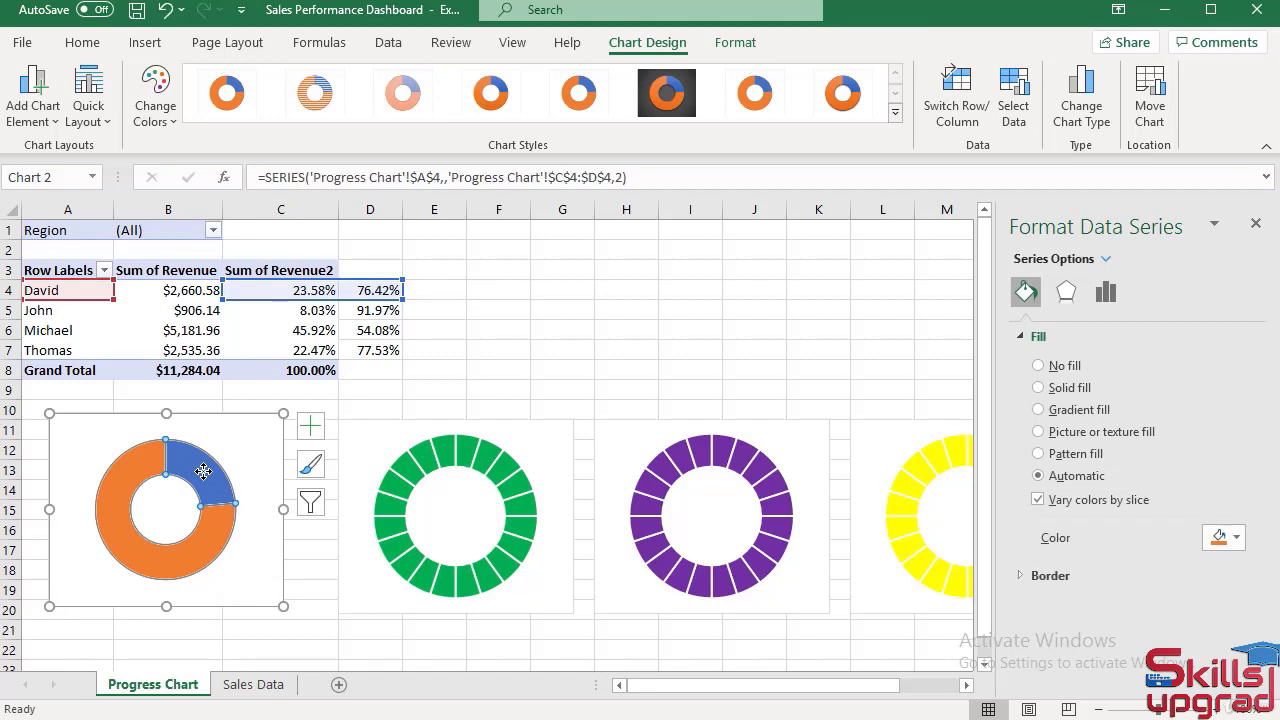
pyautogui.click(203, 471)
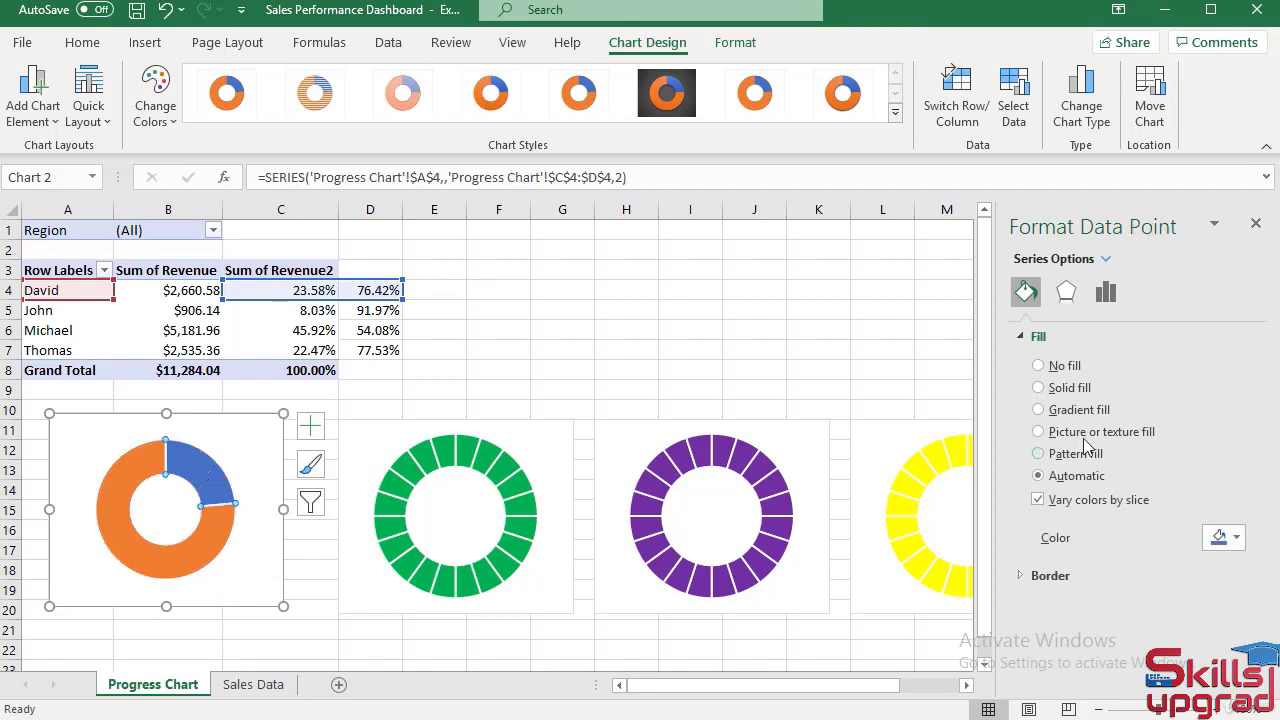
pyautogui.click(1038, 388)
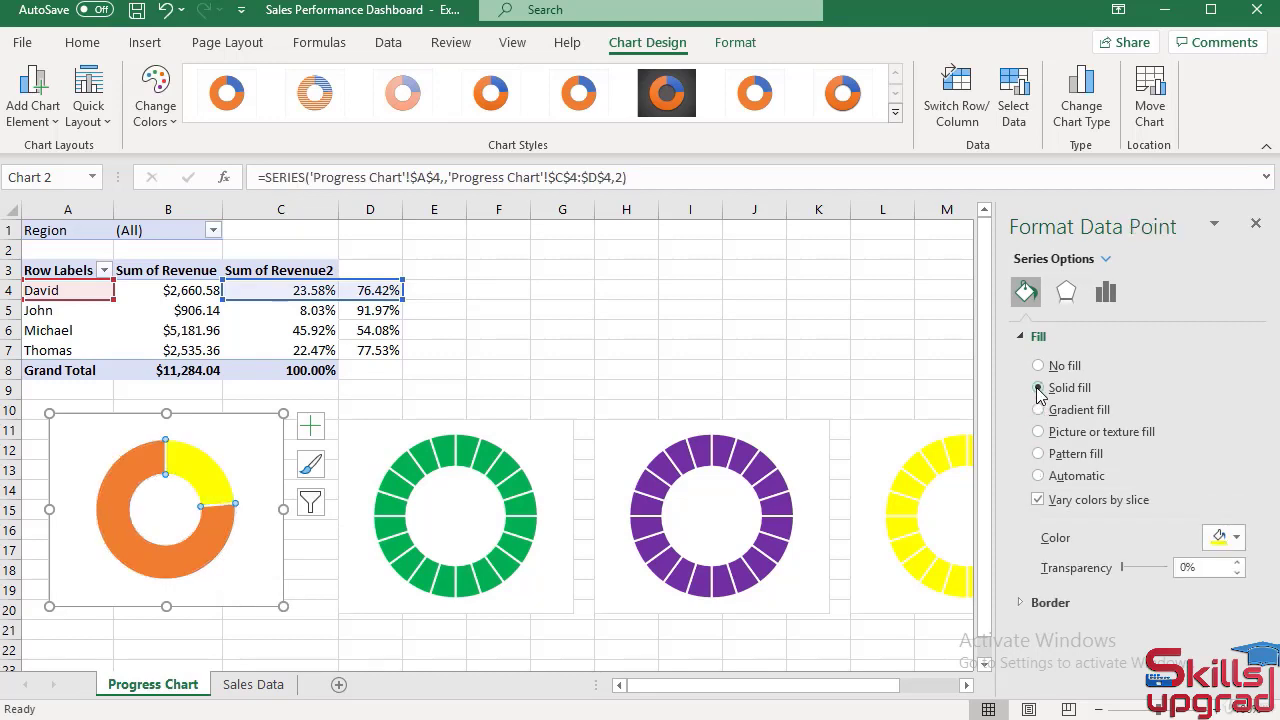
pyautogui.click(1236, 537)
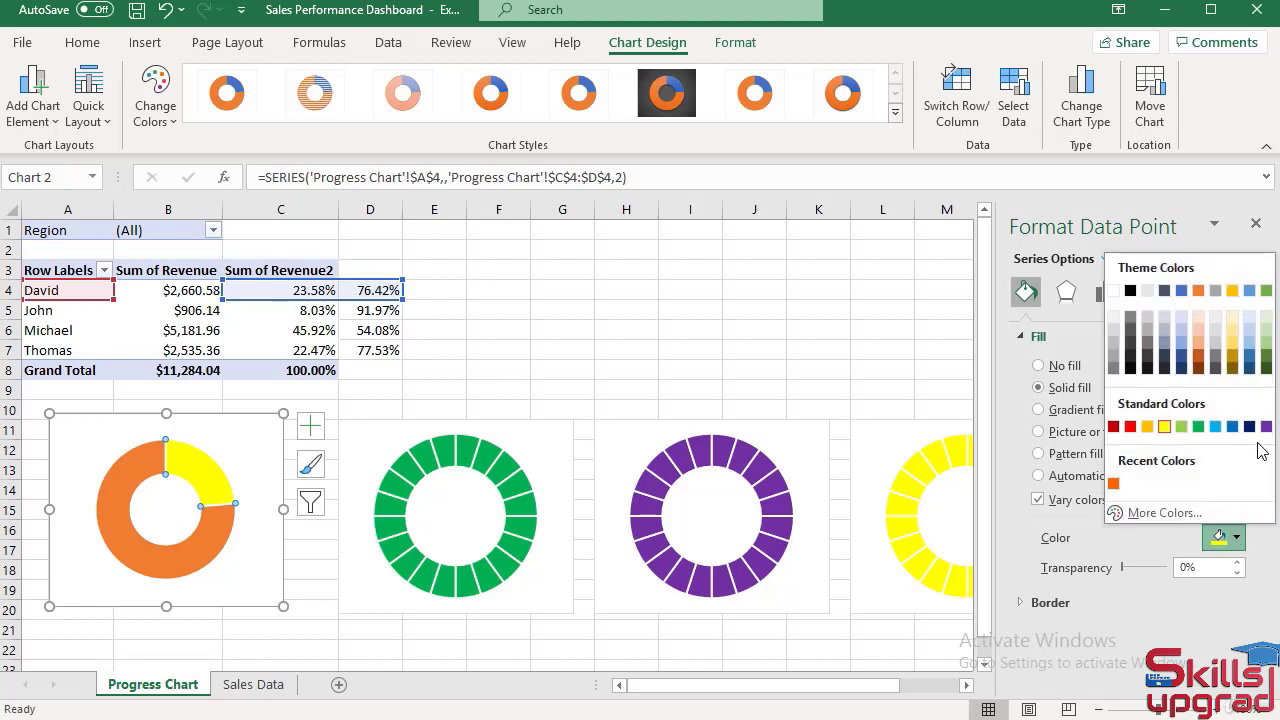
pyautogui.click(1215, 427)
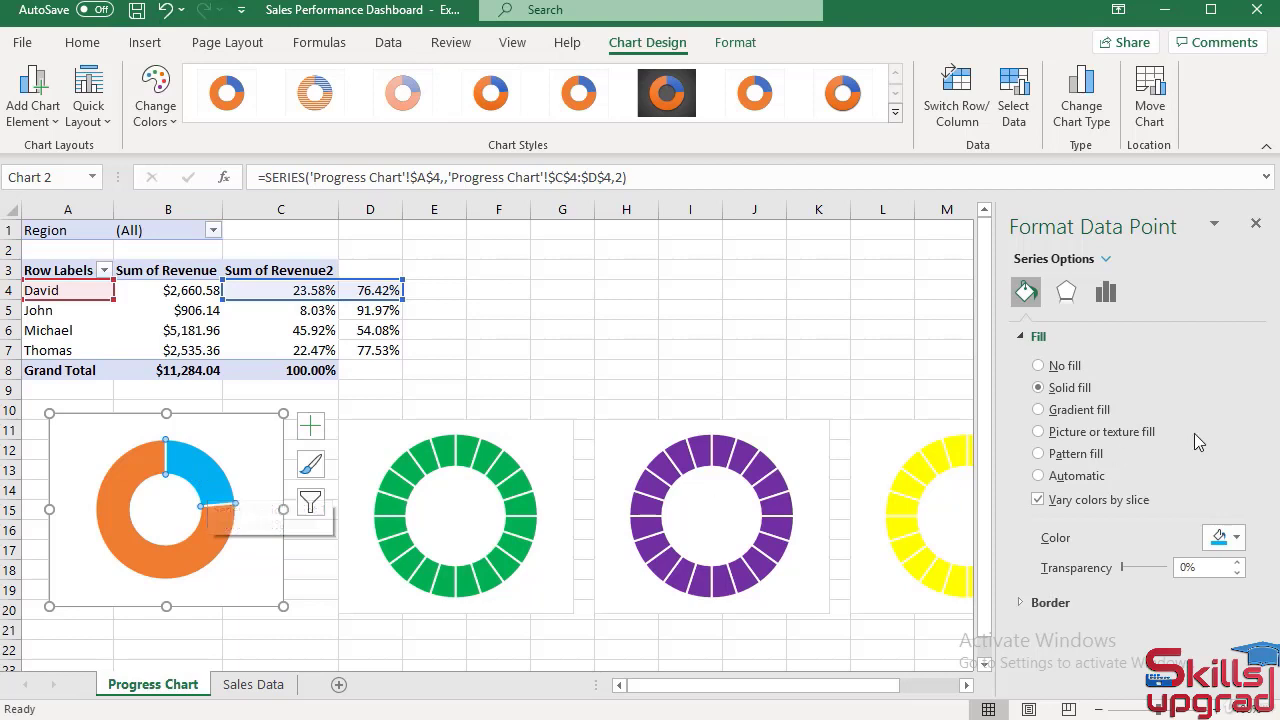
pyautogui.click(1038, 366)
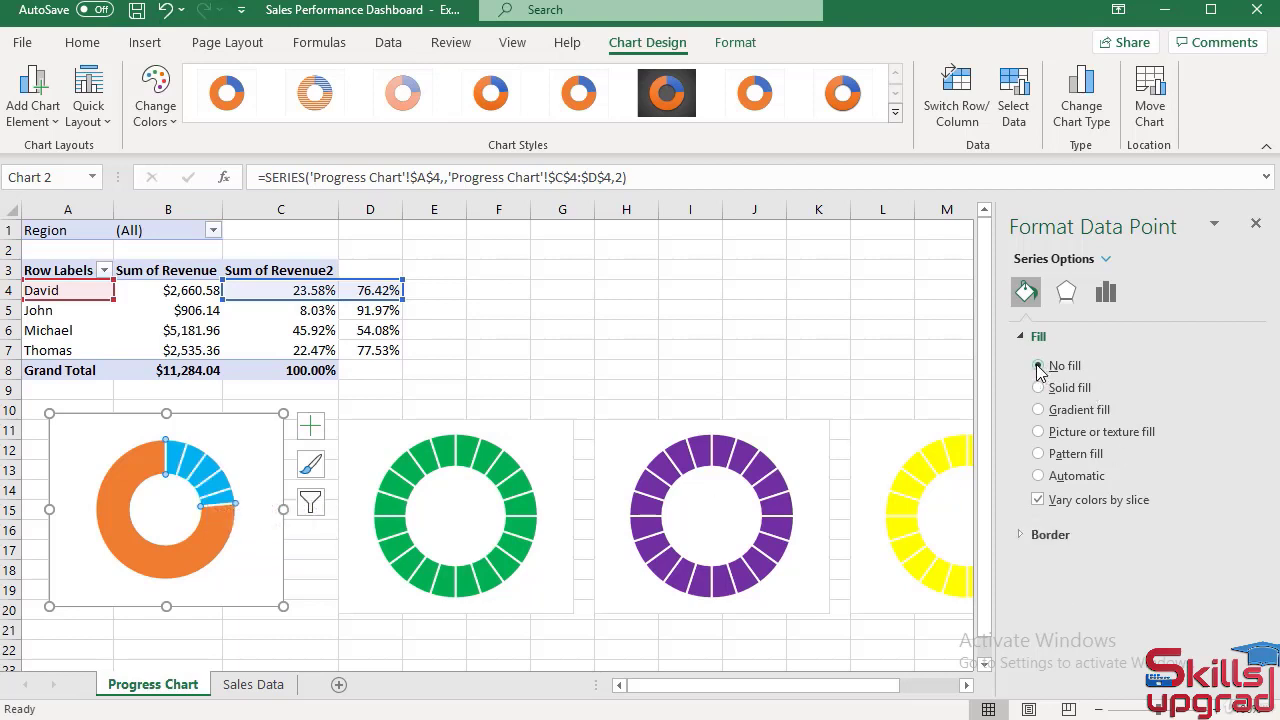
# Fill the overlaid ring's remaining D4 slice with solid white and set its transparency to 45%.
pyautogui.click(202, 540)
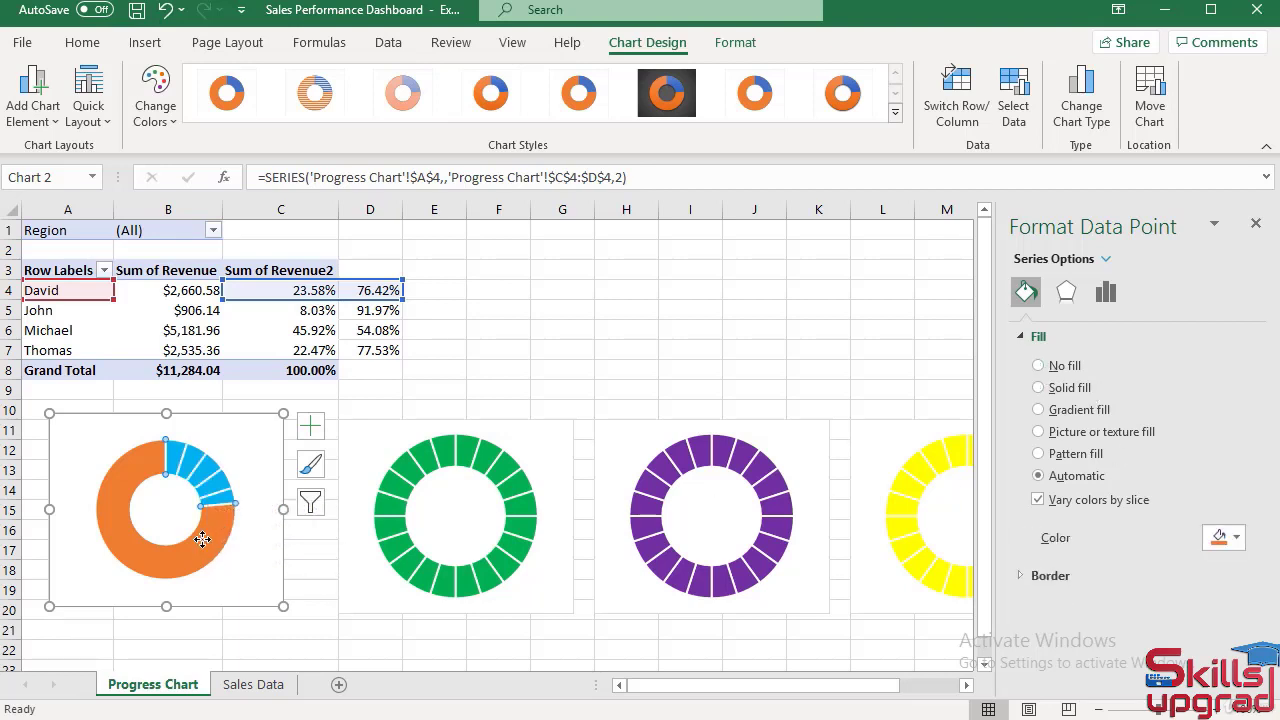
pyautogui.click(1237, 538)
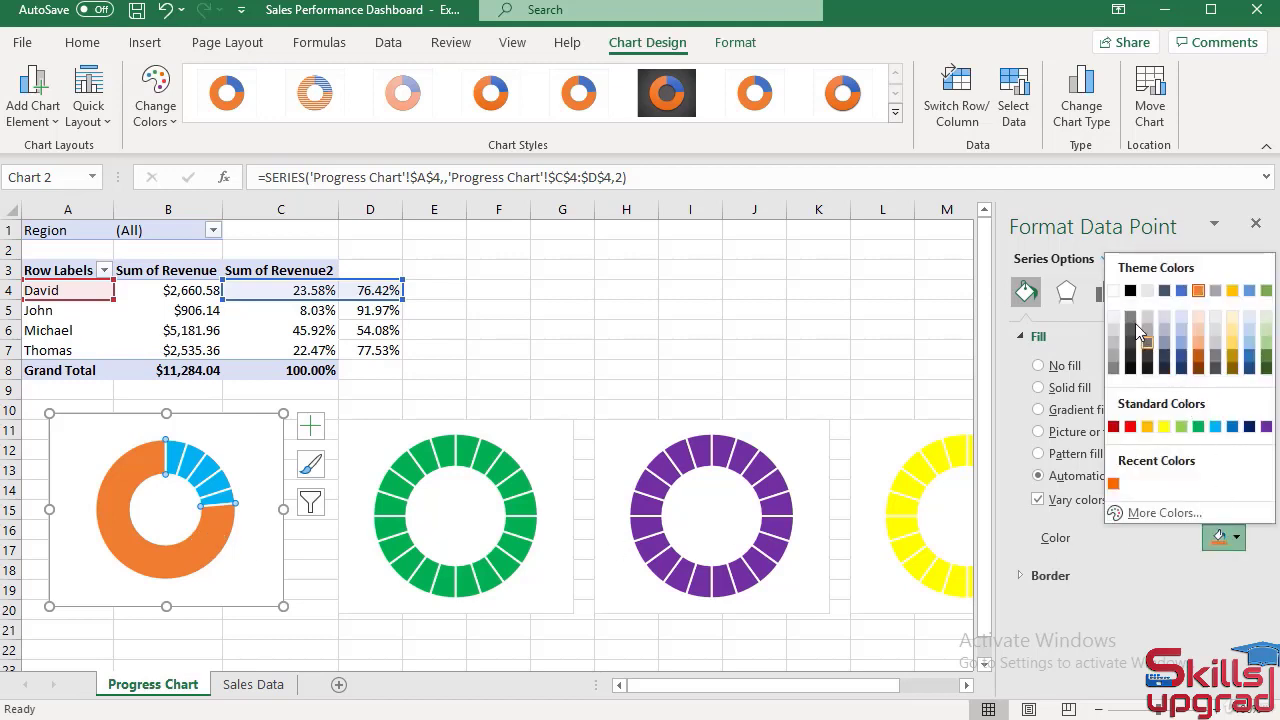
pyautogui.click(1113, 291)
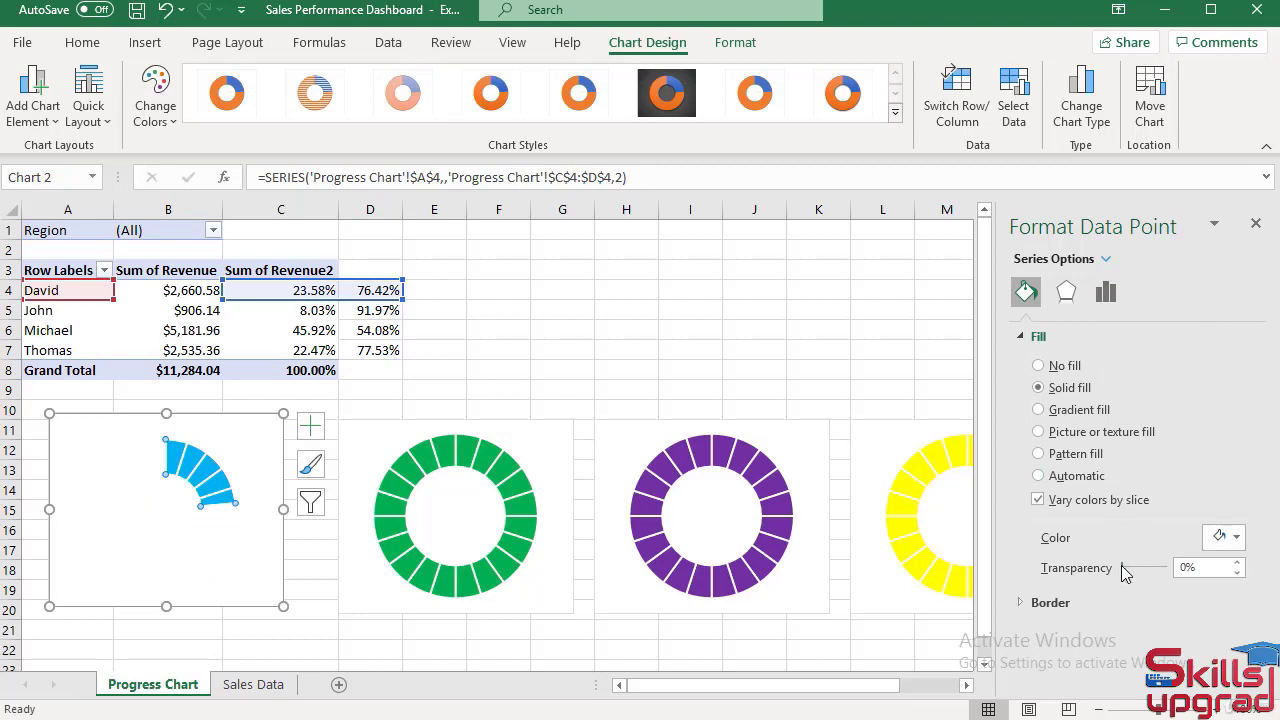
pyautogui.moveTo(1121, 565); pyautogui.dragTo(1138, 565)
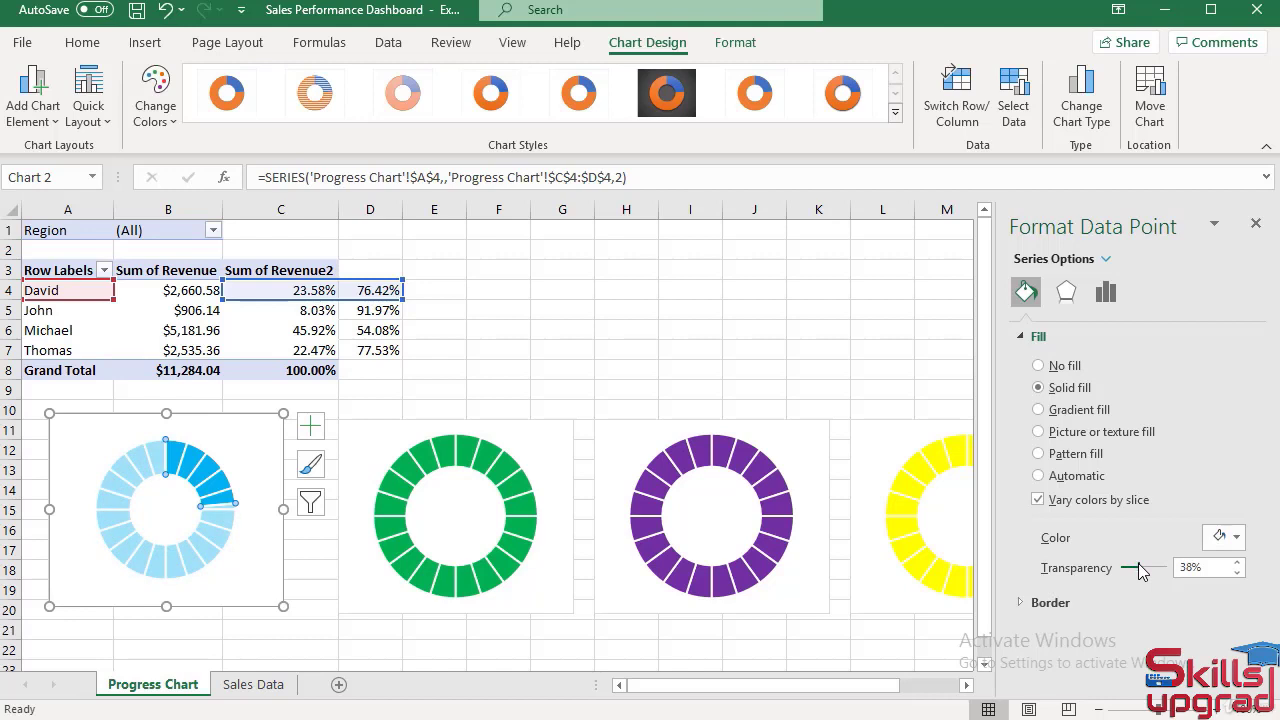
pyautogui.click(1189, 568)
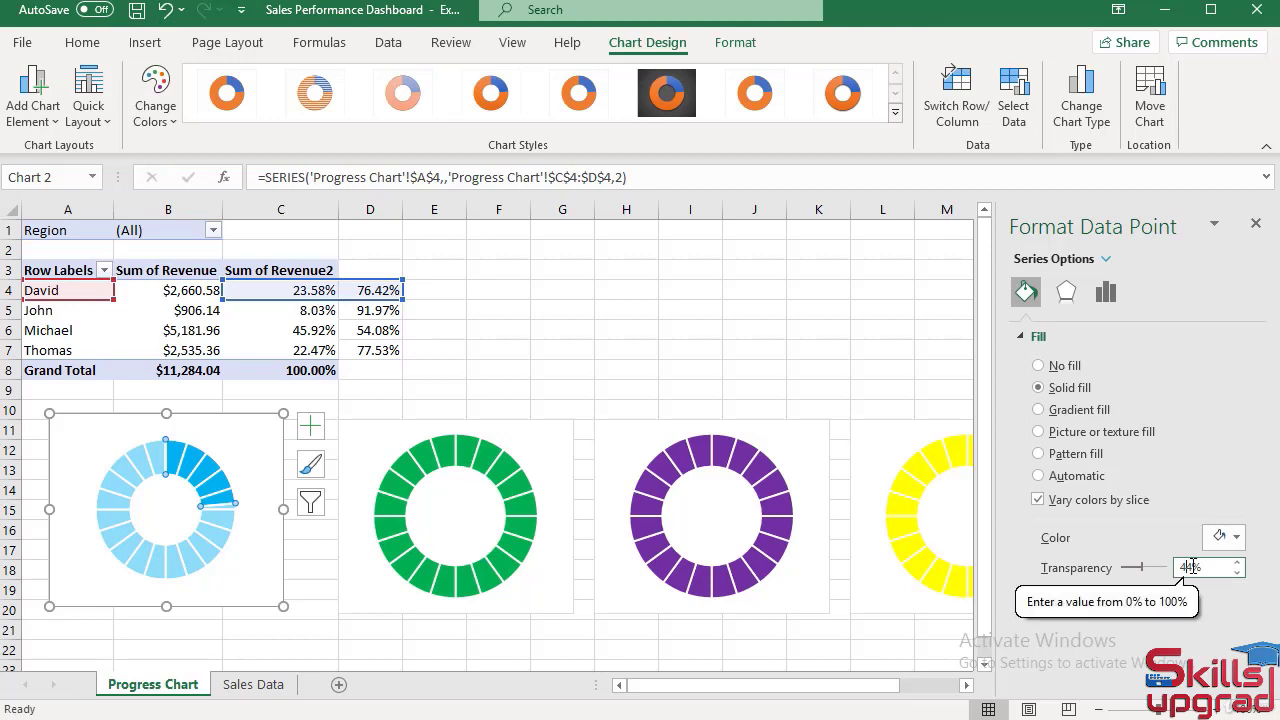
pyautogui.press('BackSpace')
pyautogui.write('5')
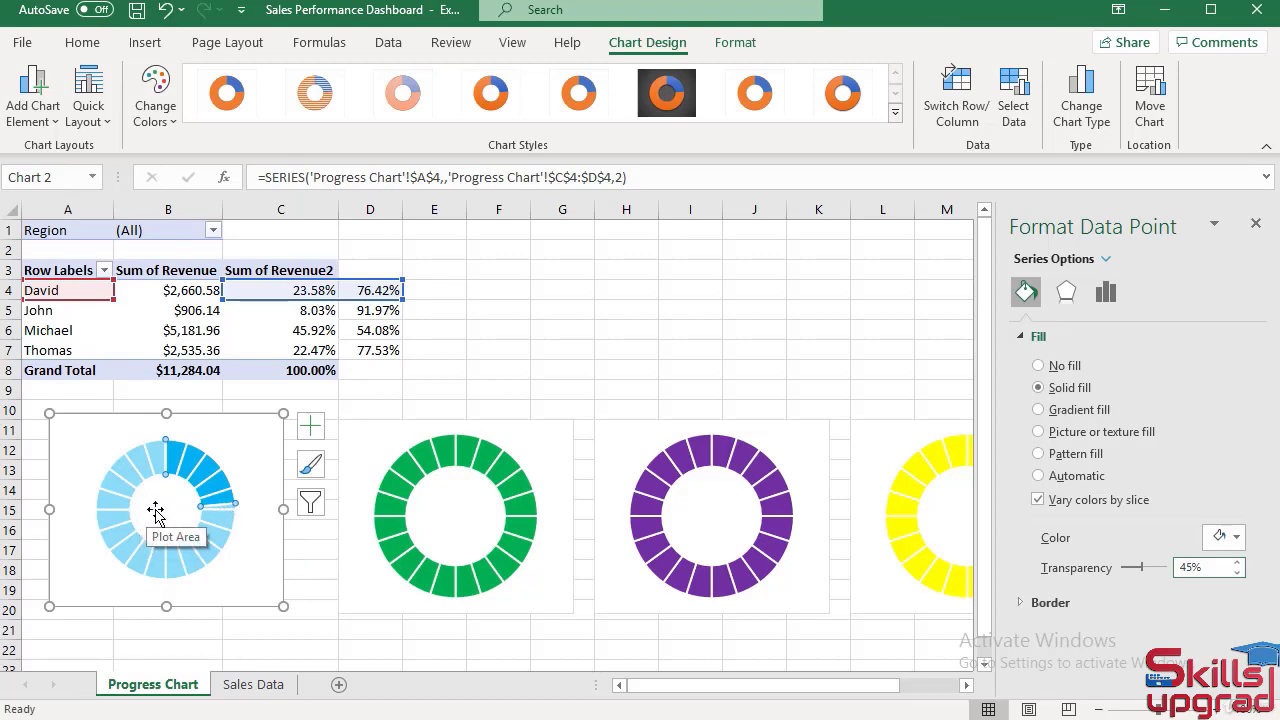
# Set the doughnut hole size of the overlaid two-slice series to 60%.
pyautogui.click(228, 452)
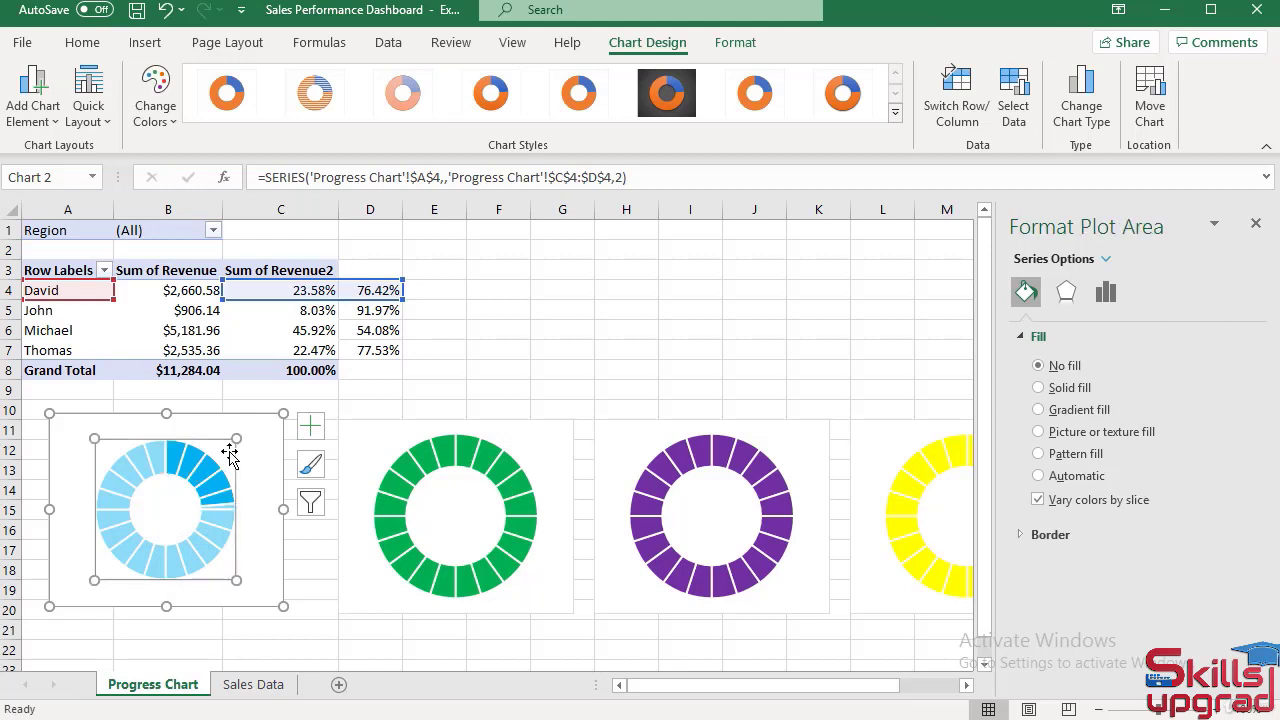
pyautogui.click(186, 468)
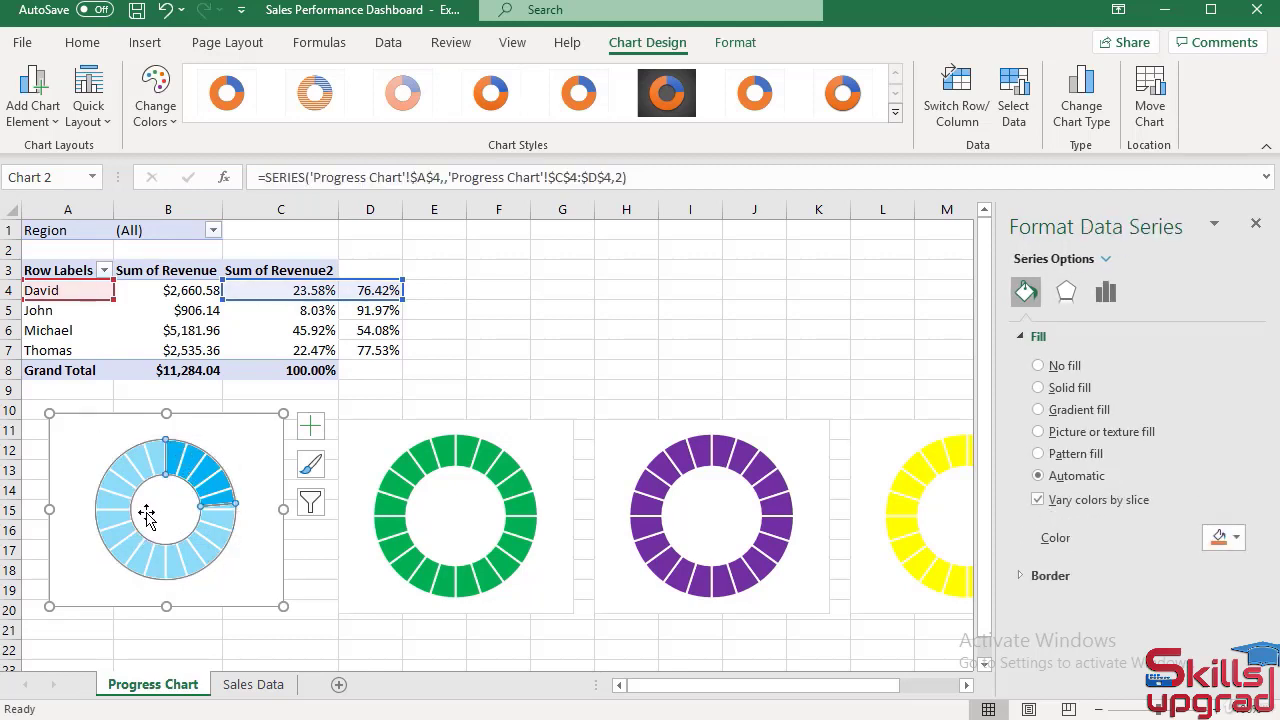
pyautogui.click(1106, 292)
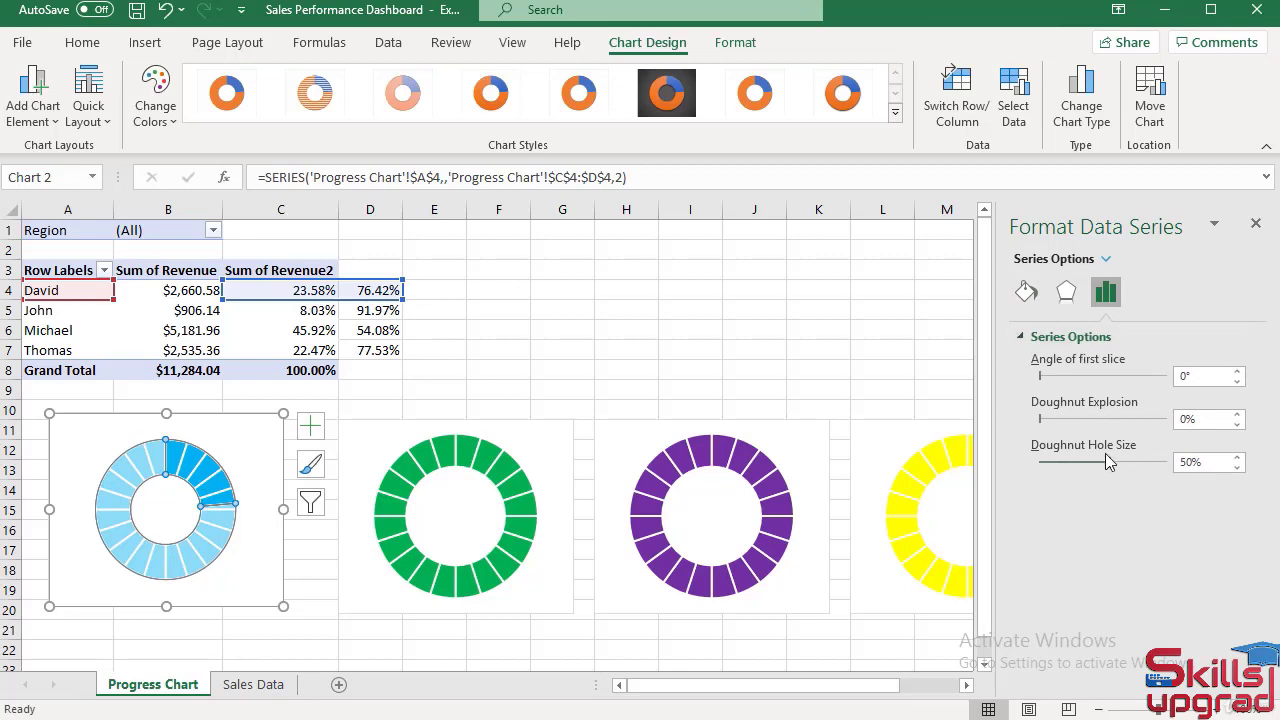
pyautogui.moveTo(1111, 463); pyautogui.dragTo(1126, 462)
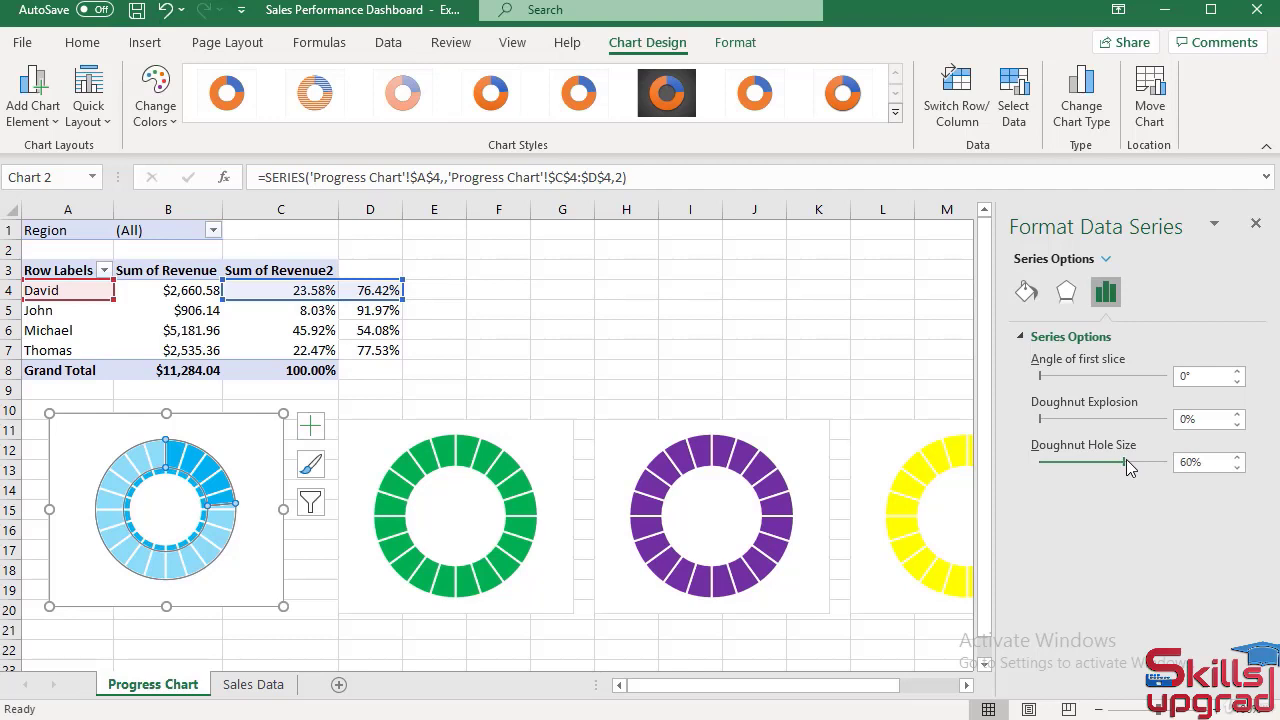
# Enlarge the doughnut hole of the underlying segmented series to match the overlaid ring's 60% hole size.
pyautogui.click(154, 472)
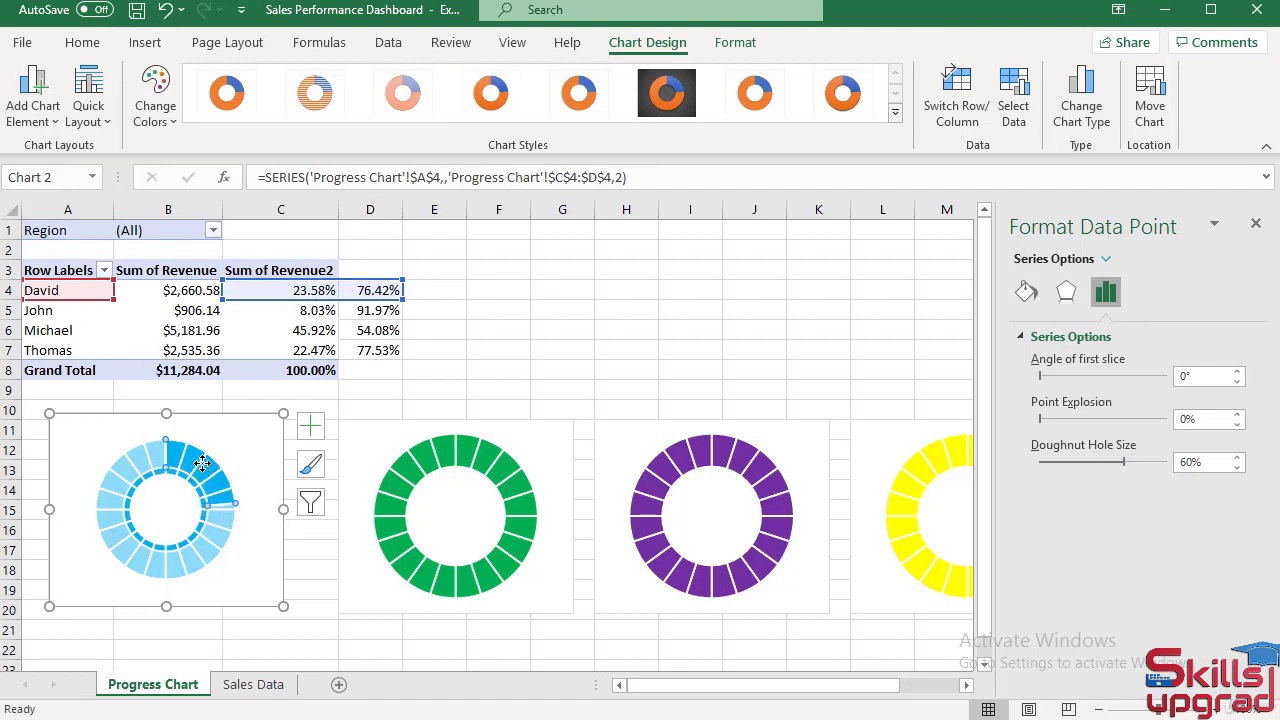
pyautogui.click(242, 445)
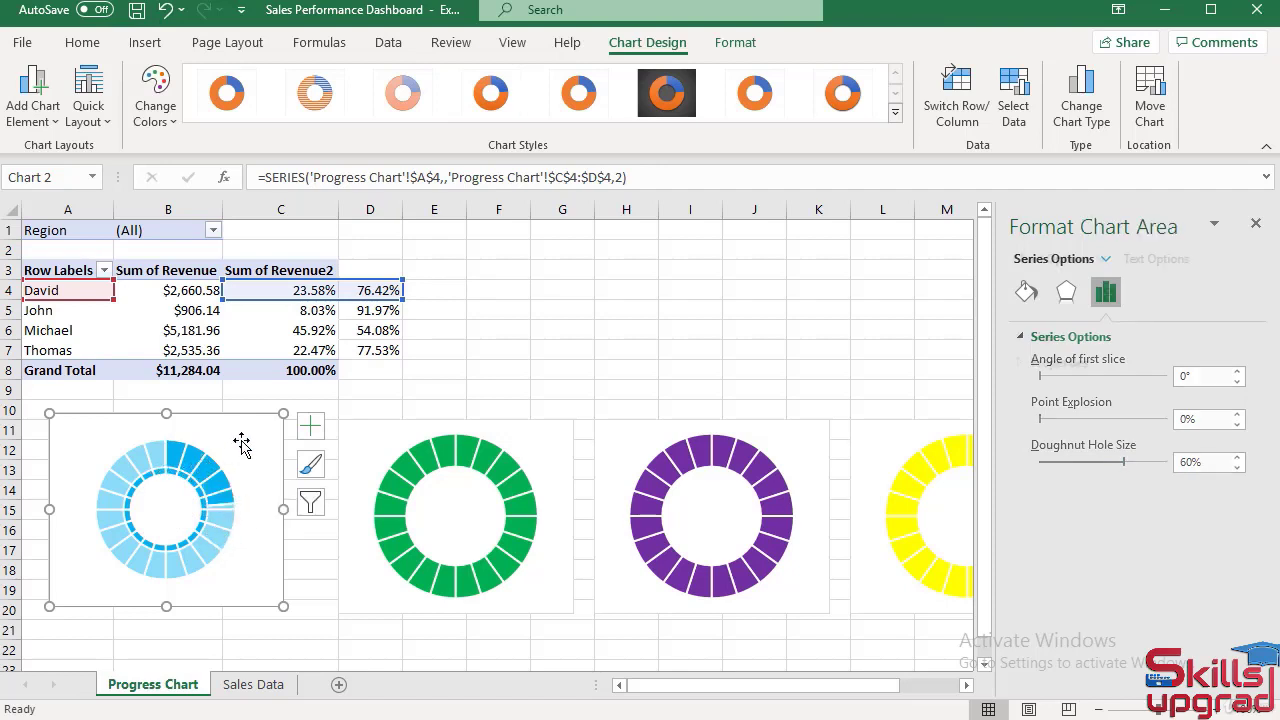
pyautogui.click(150, 473)
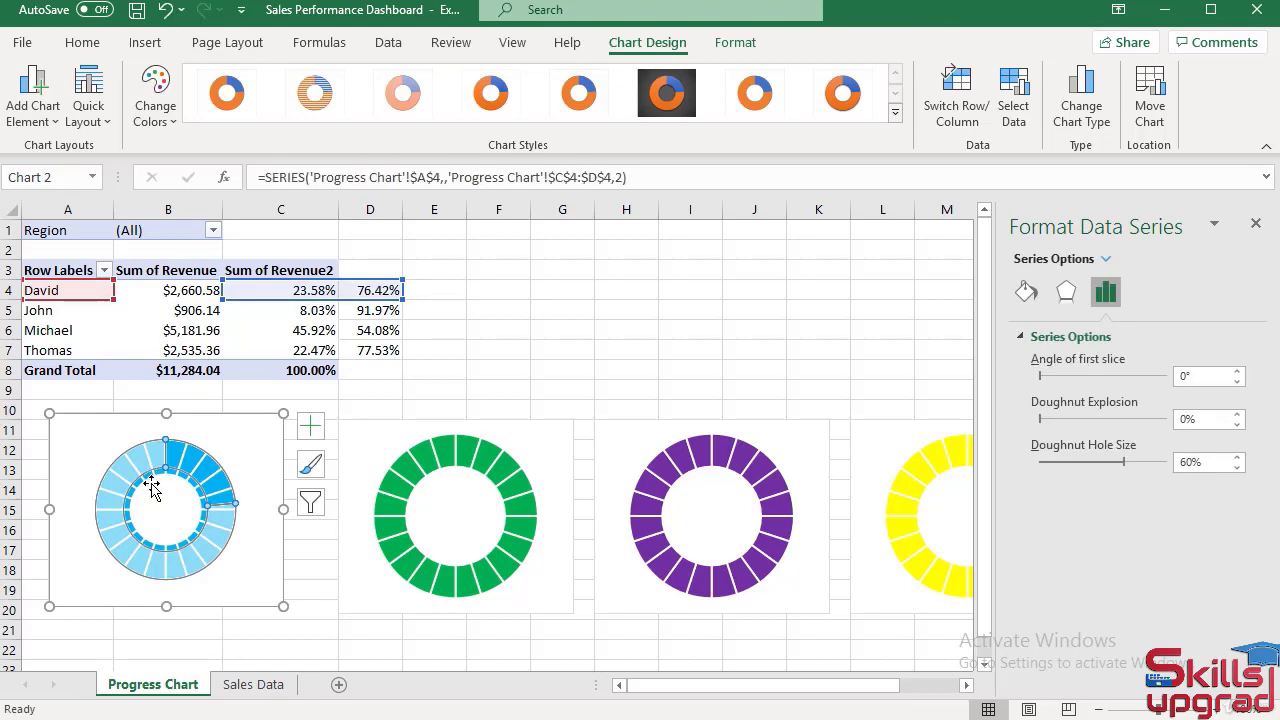
pyautogui.click(150, 483)
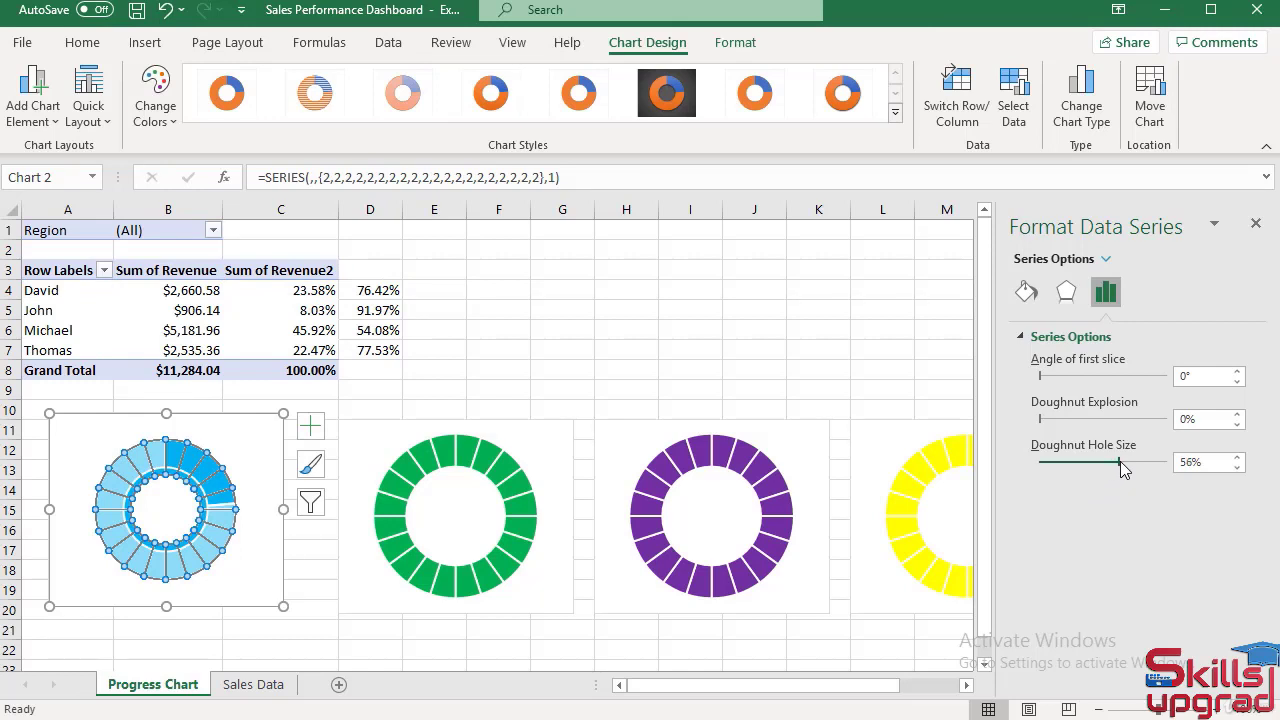
pyautogui.moveTo(1123, 461); pyautogui.dragTo(1125, 460)
pyautogui.click(254, 445)
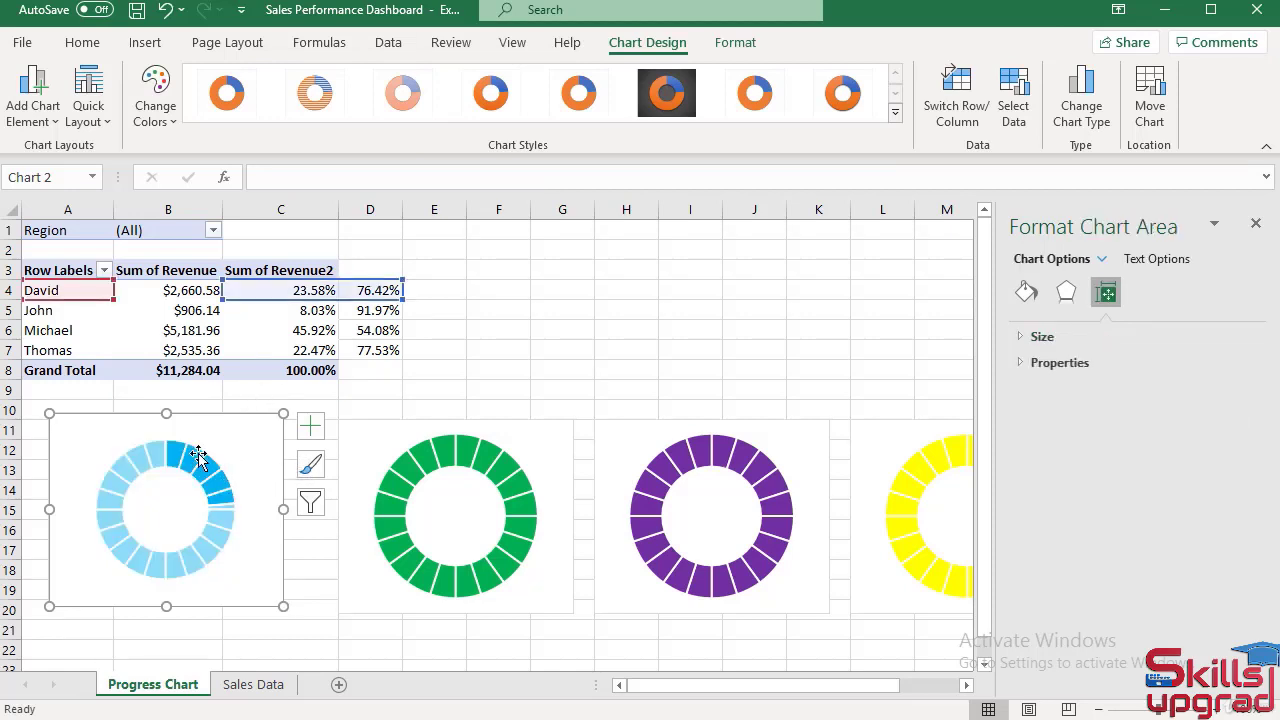
# Add a second data series to the green doughnut chart, taking its series name from cell A5 of the Progress Chart sheet.
pyautogui.click(331, 307)
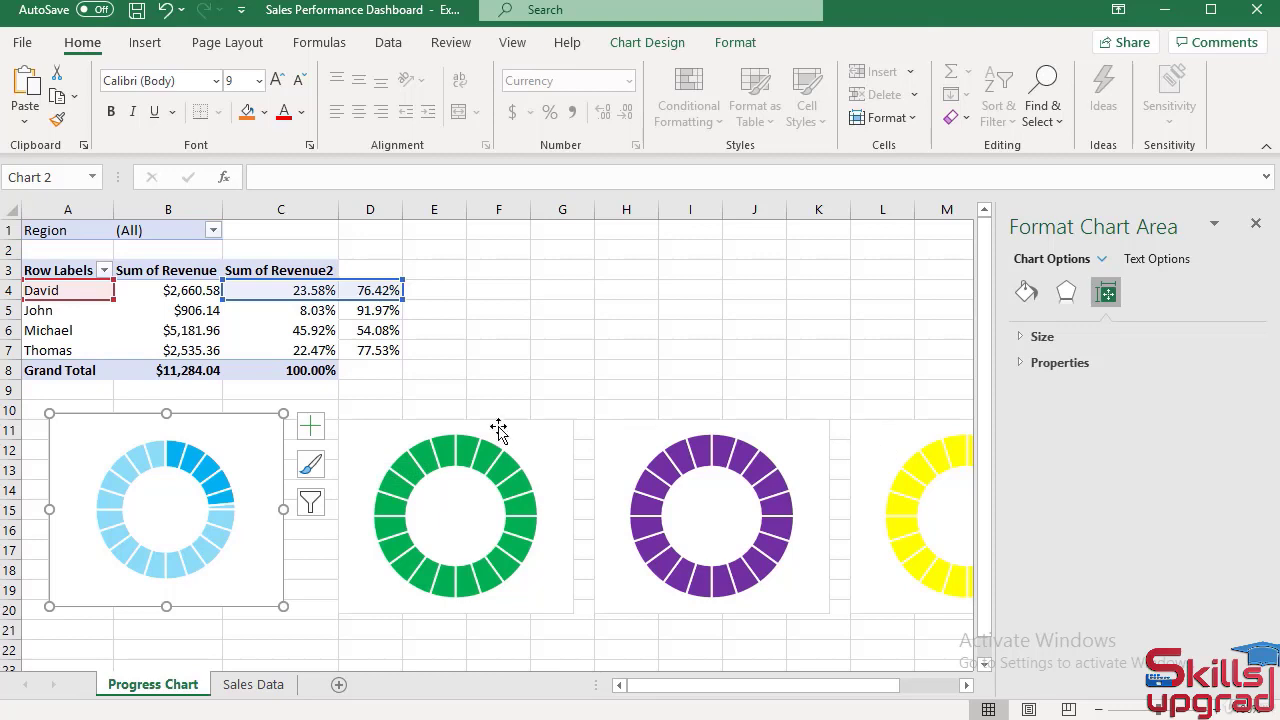
pyautogui.click(368, 444)
pyautogui.rightClick(547, 587)
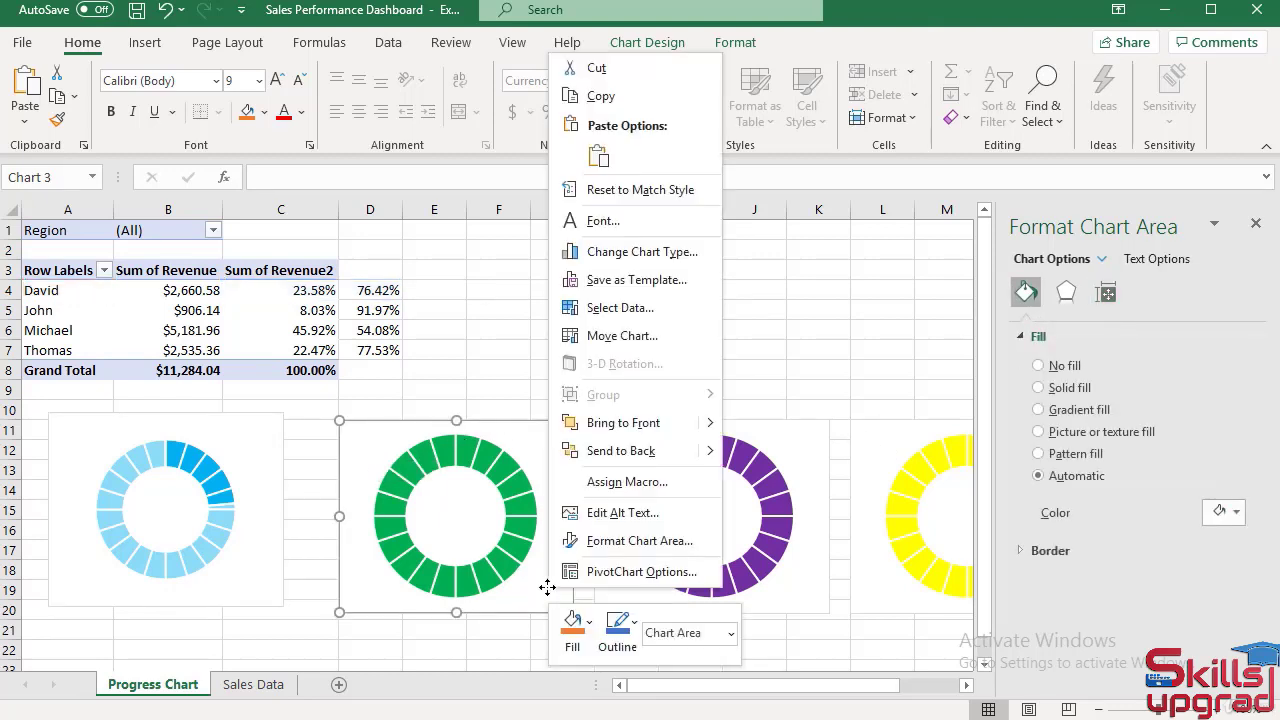
pyautogui.click(613, 308)
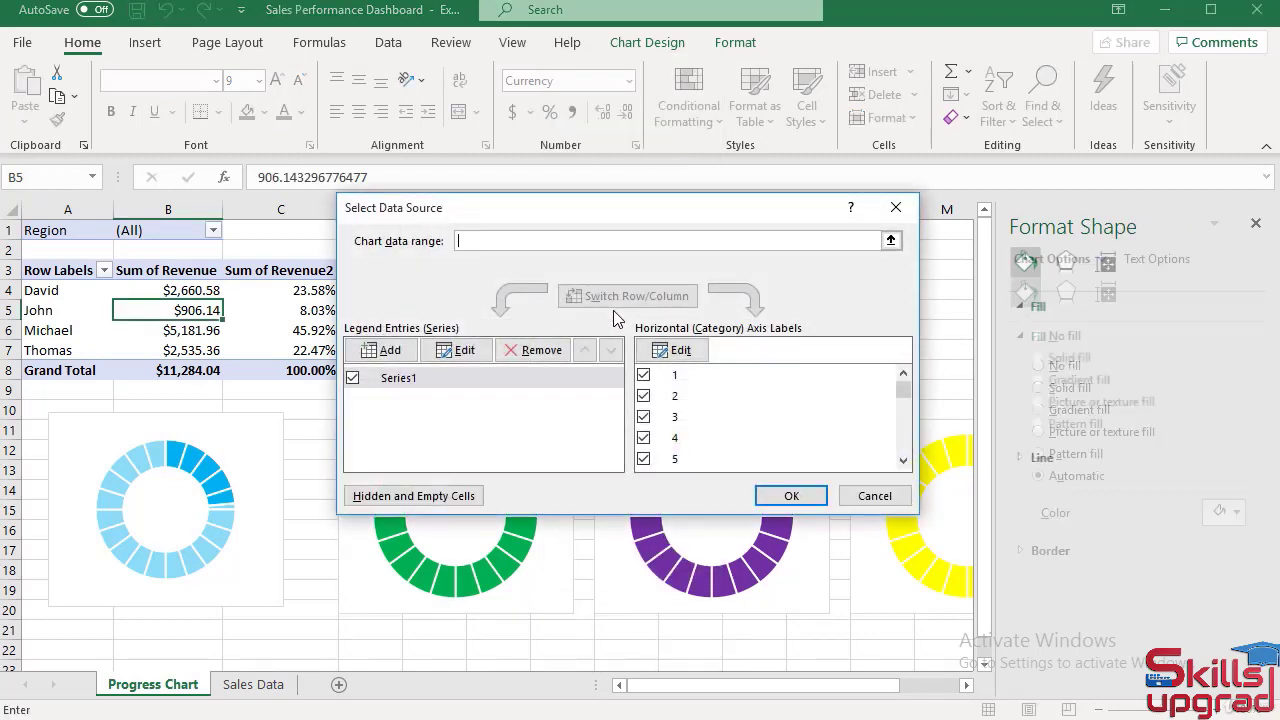
pyautogui.click(389, 350)
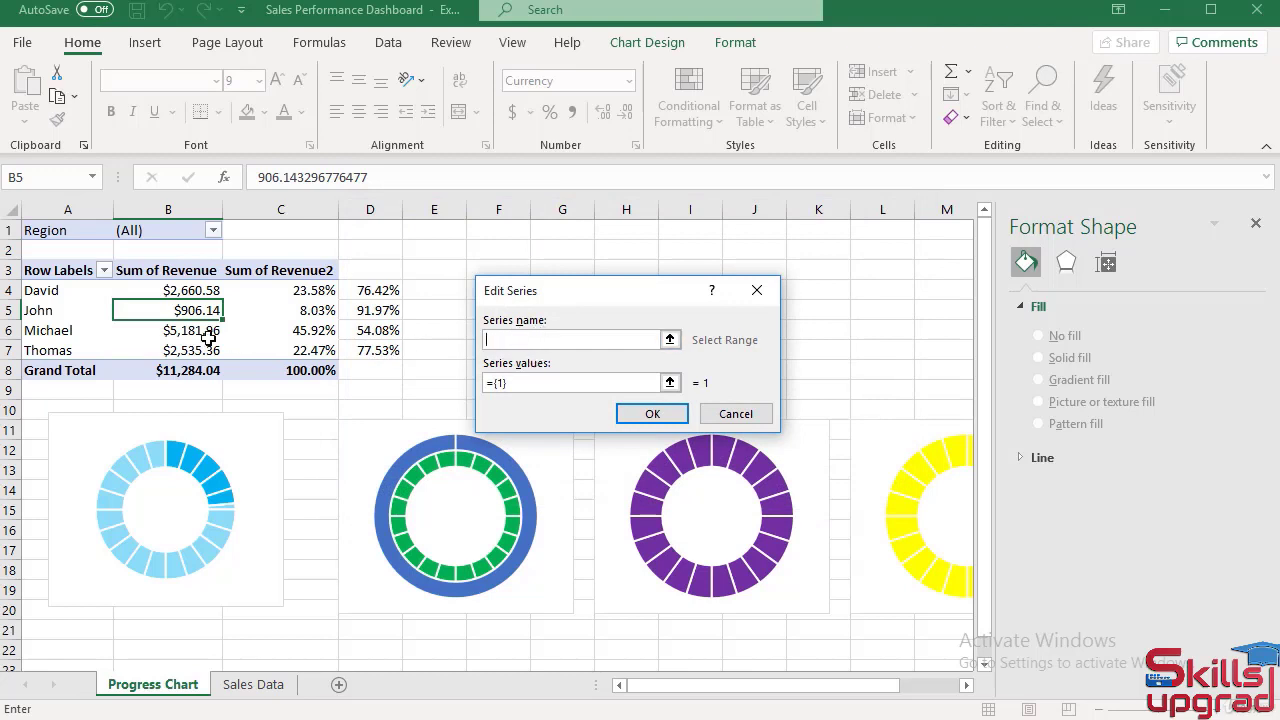
pyautogui.click(69, 313)
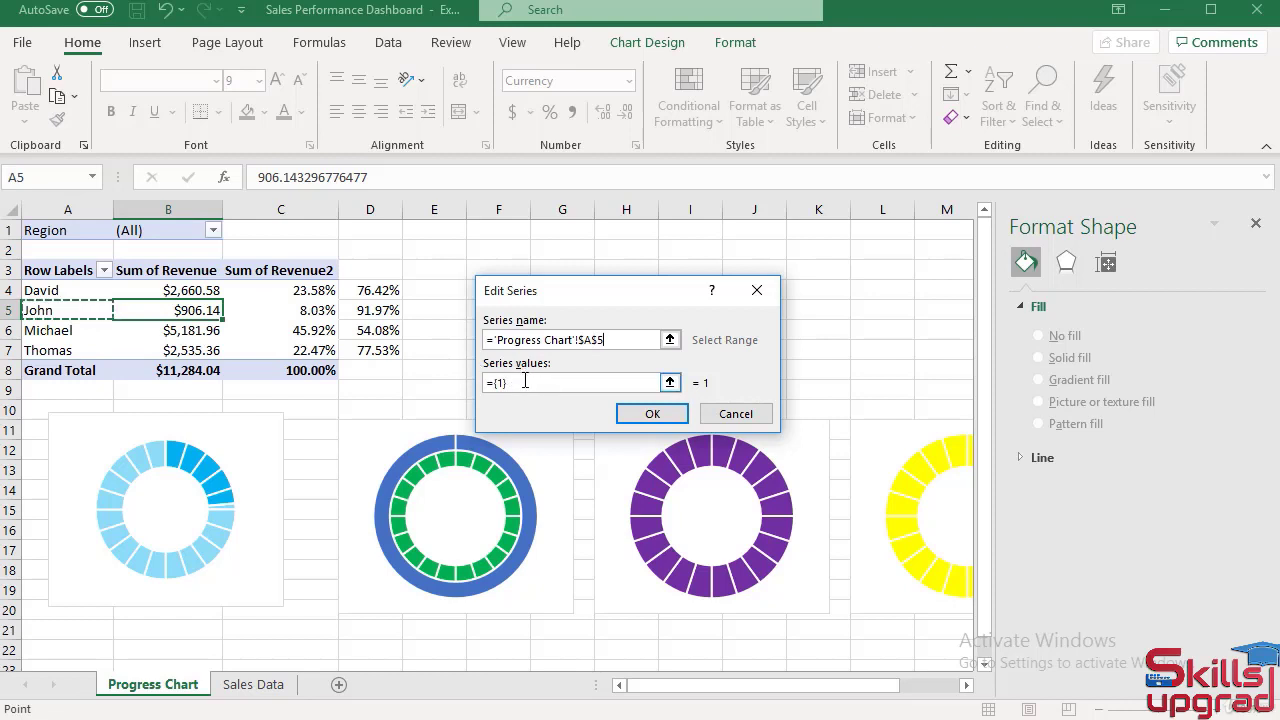
# Replace the new series' placeholder values with the range C5:D5 and apply the green chart's data source.
pyautogui.moveTo(525, 381); pyautogui.dragTo(485, 382)
pyautogui.press('BackSpace')
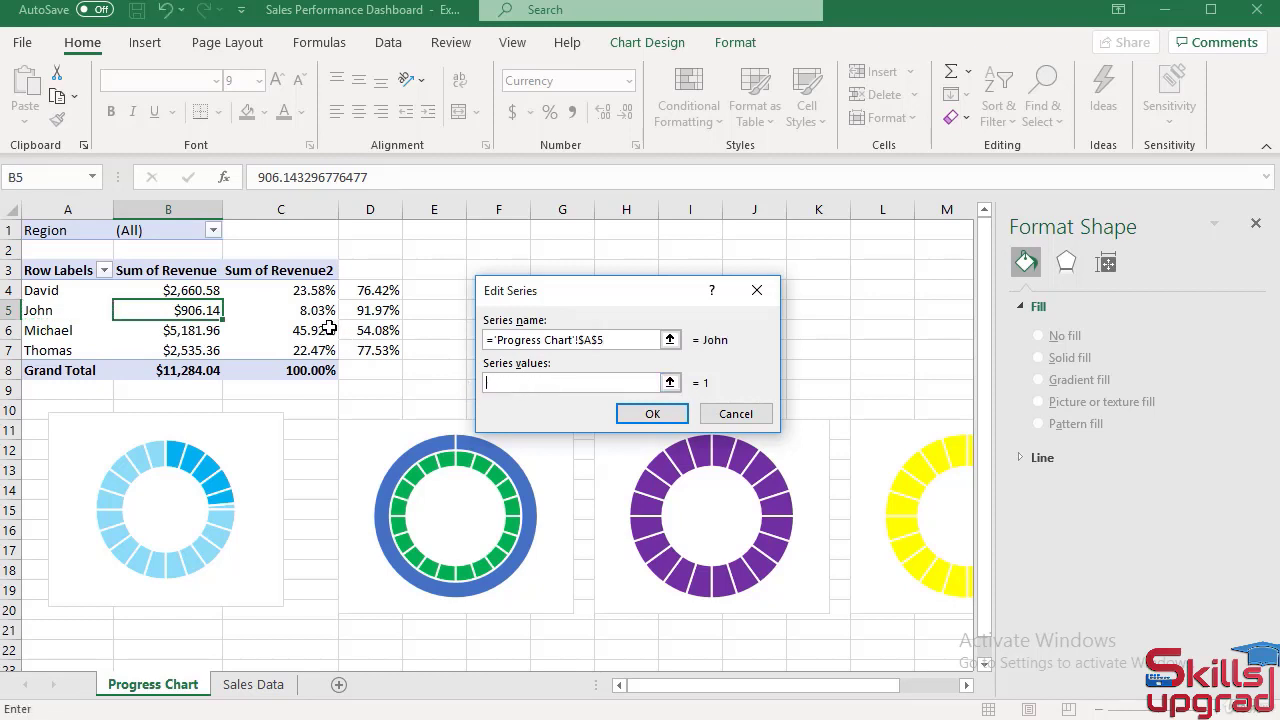
pyautogui.moveTo(305, 312); pyautogui.dragTo(352, 319)
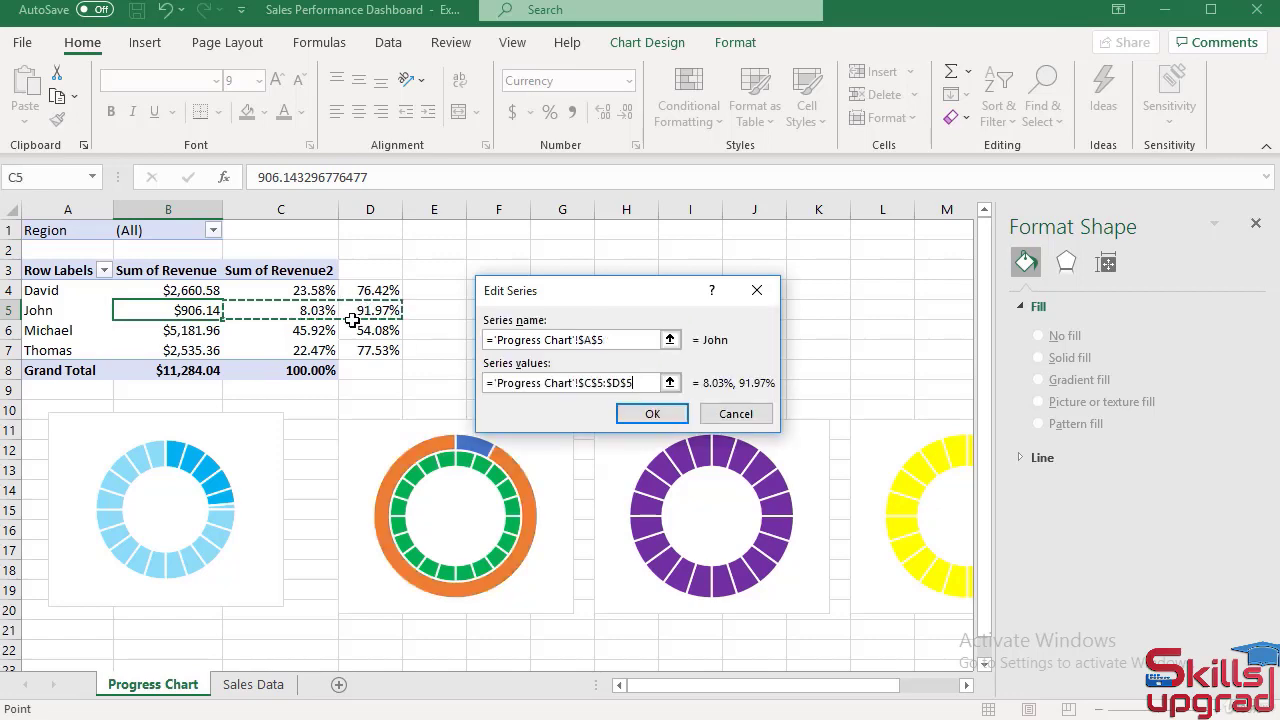
pyautogui.click(630, 414)
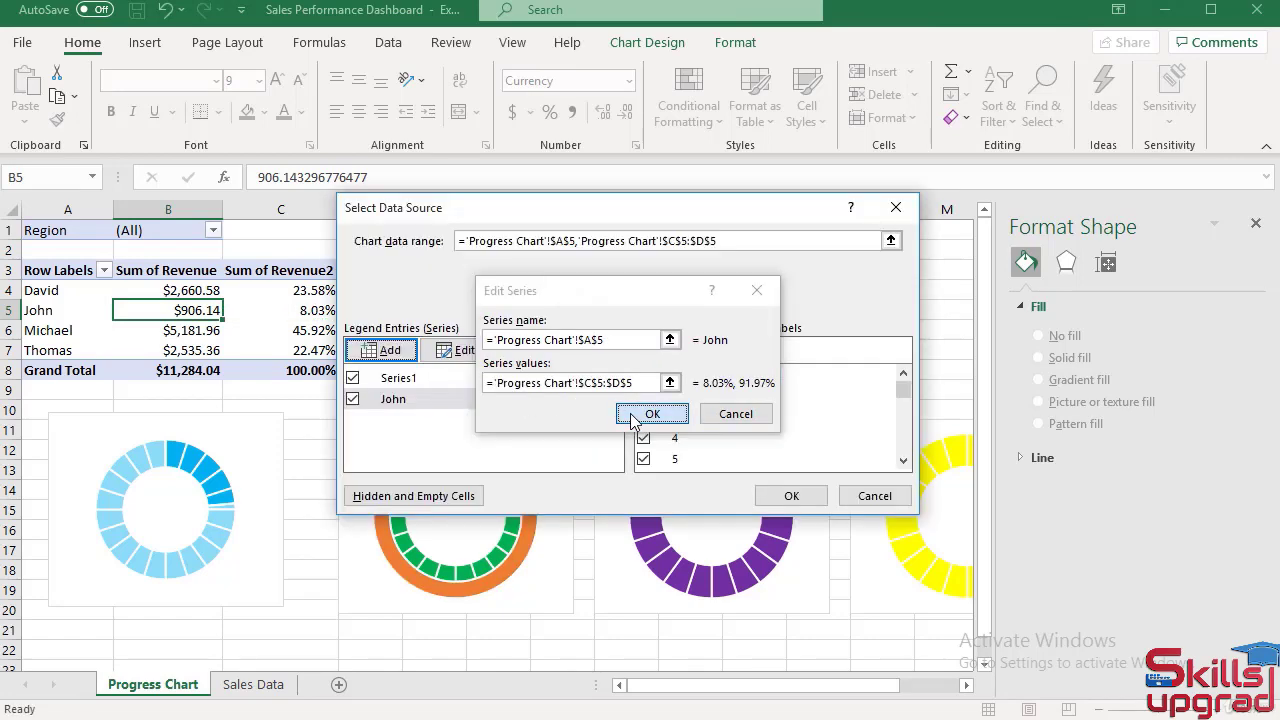
pyautogui.click(791, 495)
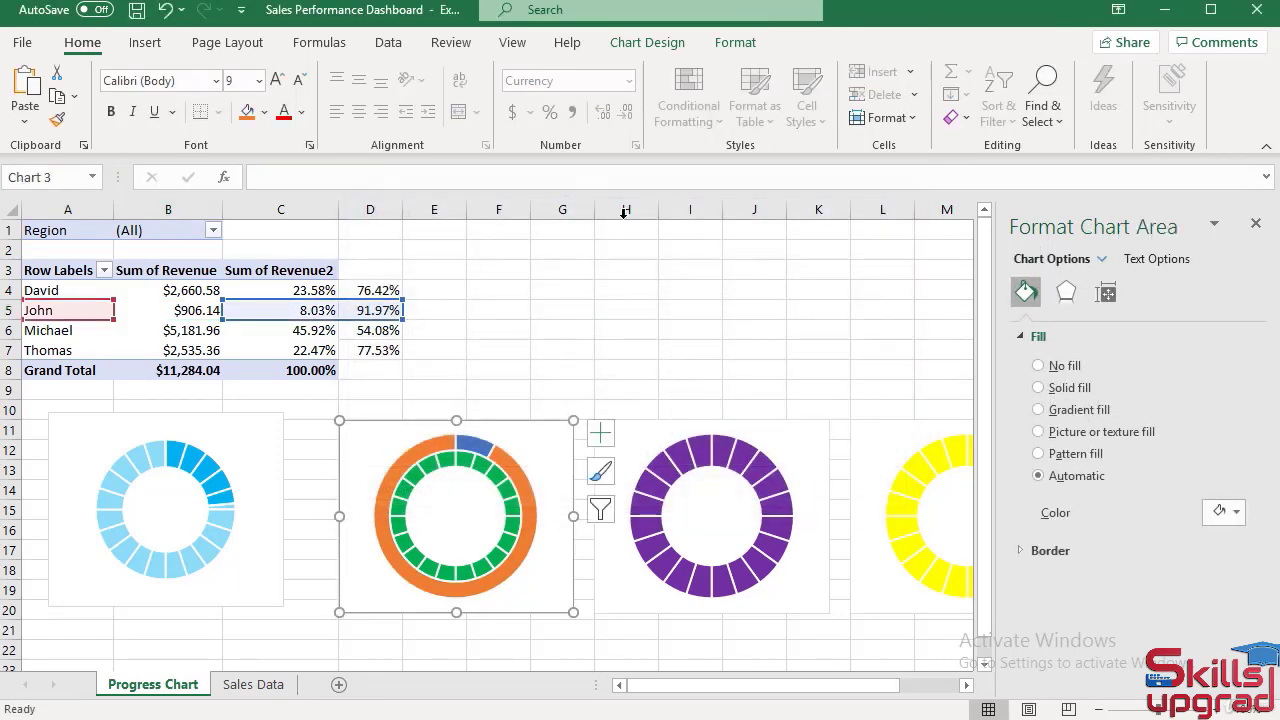
# Change the green chart to a combo chart and set its segmented Series1 to the Doughnut type.
pyautogui.click(660, 42)
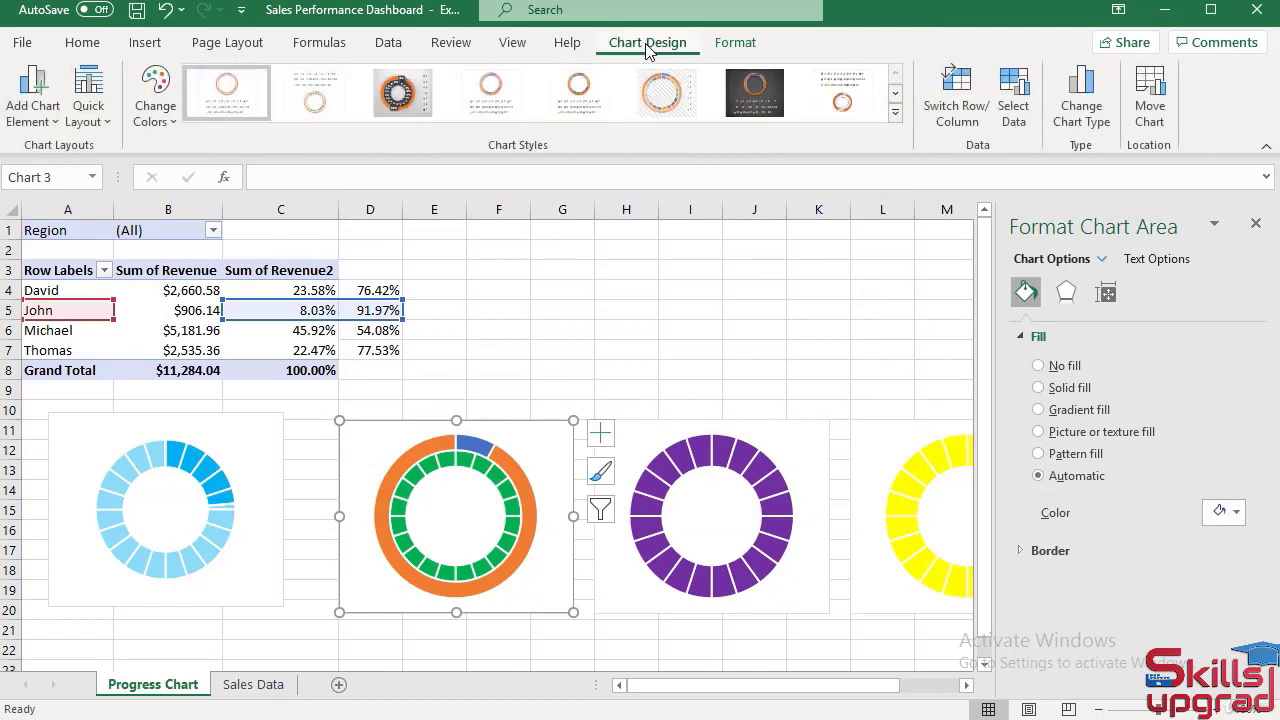
pyautogui.click(1068, 120)
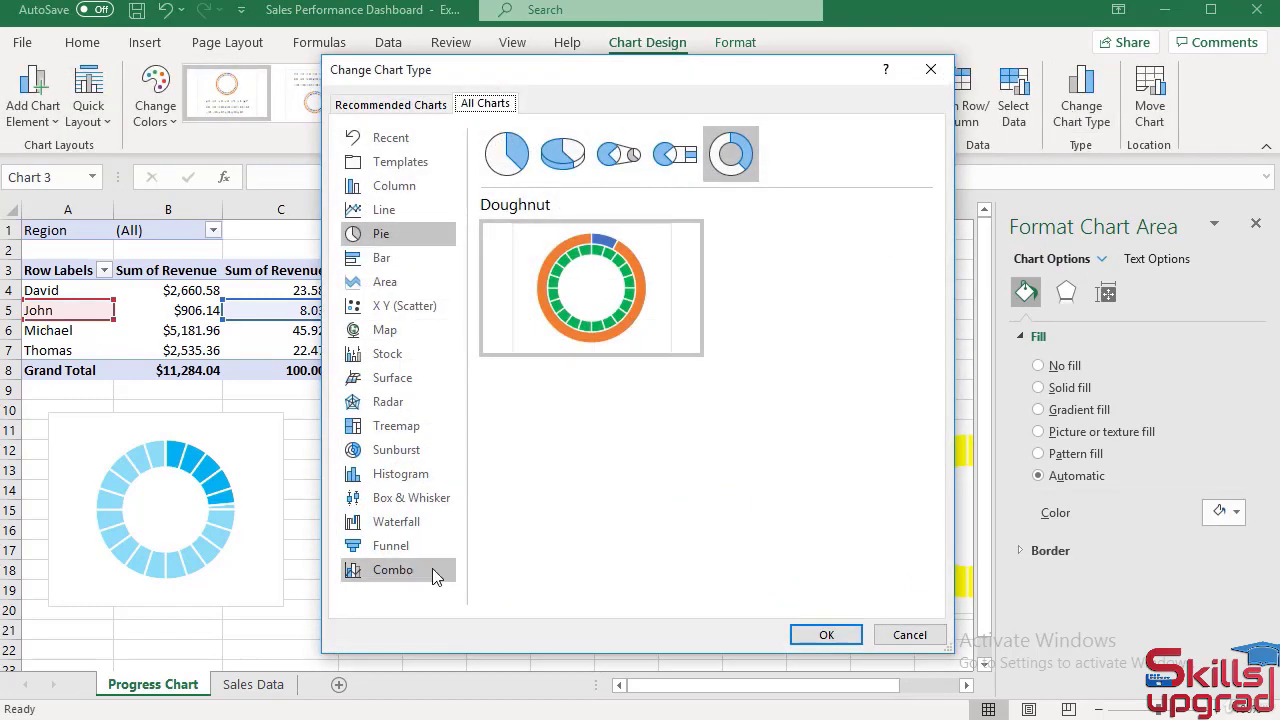
pyautogui.click(398, 576)
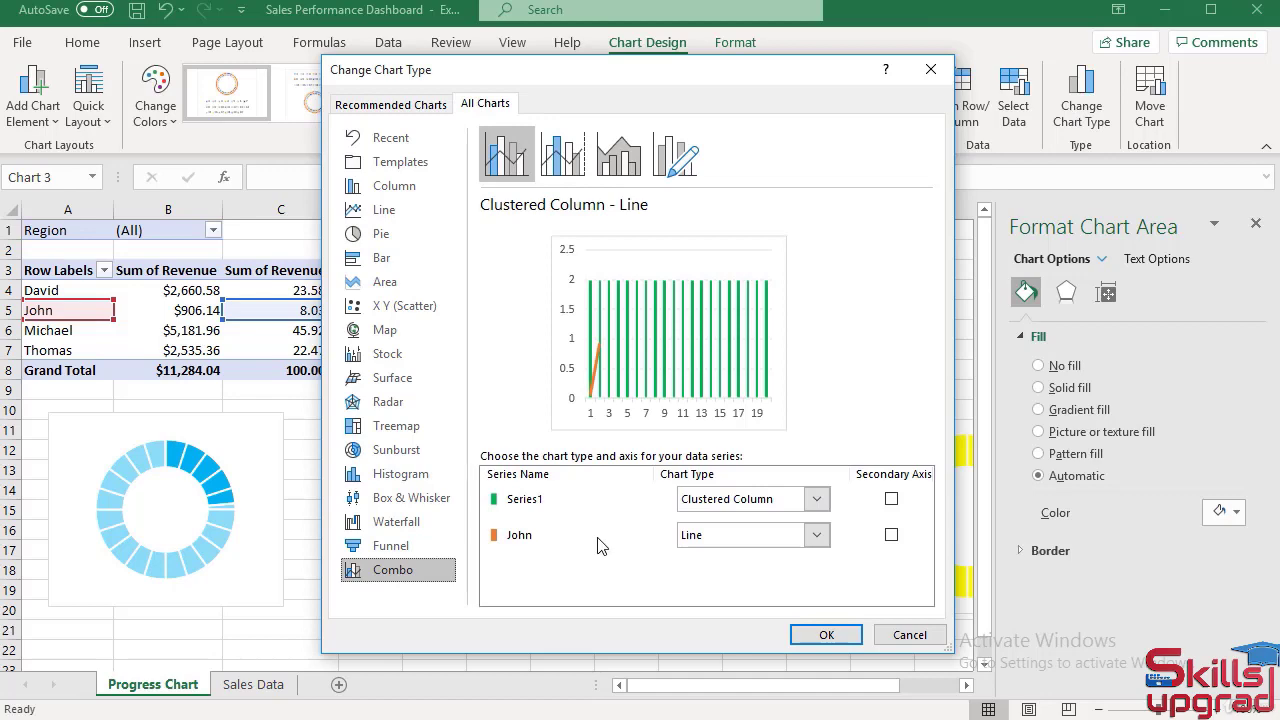
pyautogui.click(817, 500)
pyautogui.scroll(-3, 813, 388)
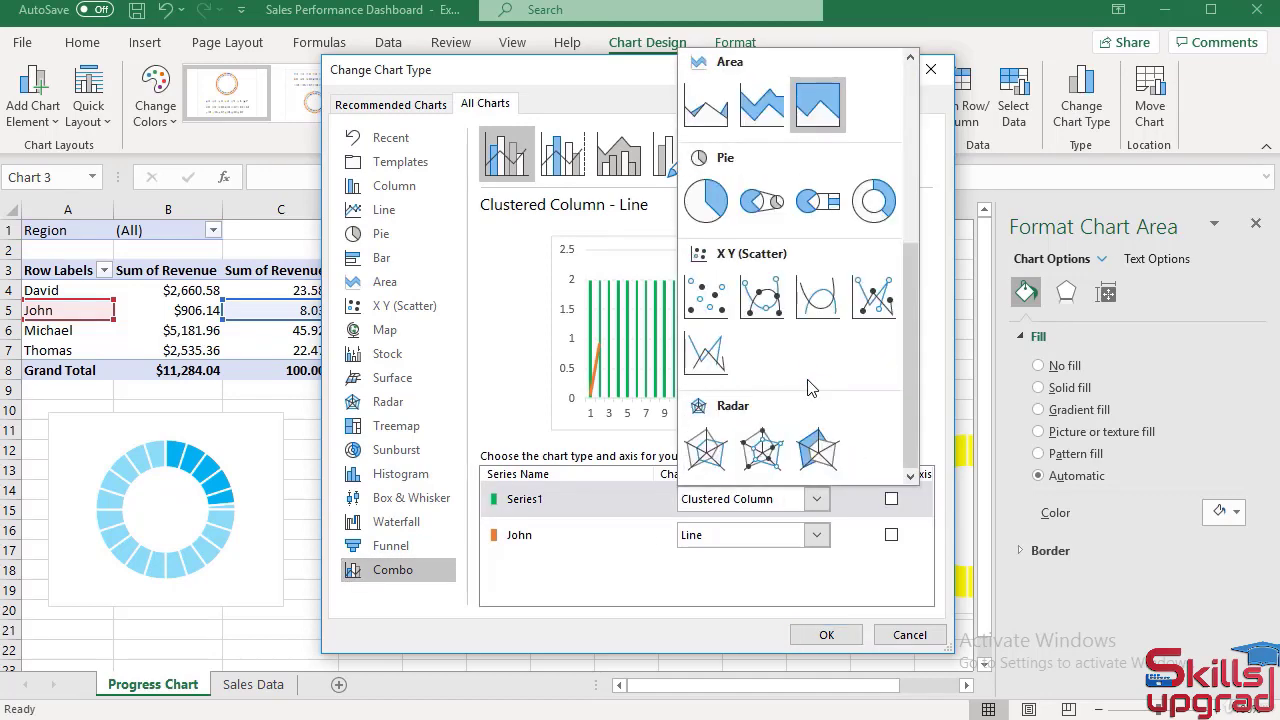
pyautogui.click(870, 206)
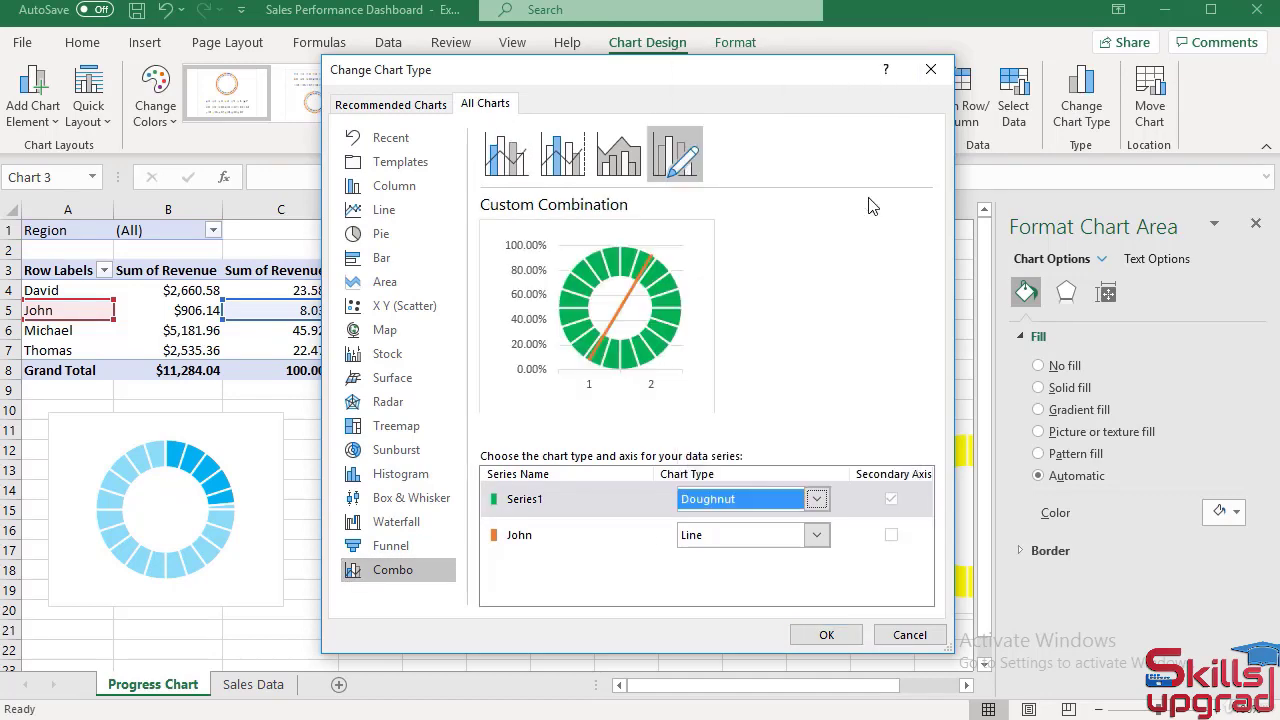
# Set the added A5 series to Doughnut on the secondary axis and apply the combo chart type.
pyautogui.click(817, 535)
pyautogui.scroll(-3, 800, 401)
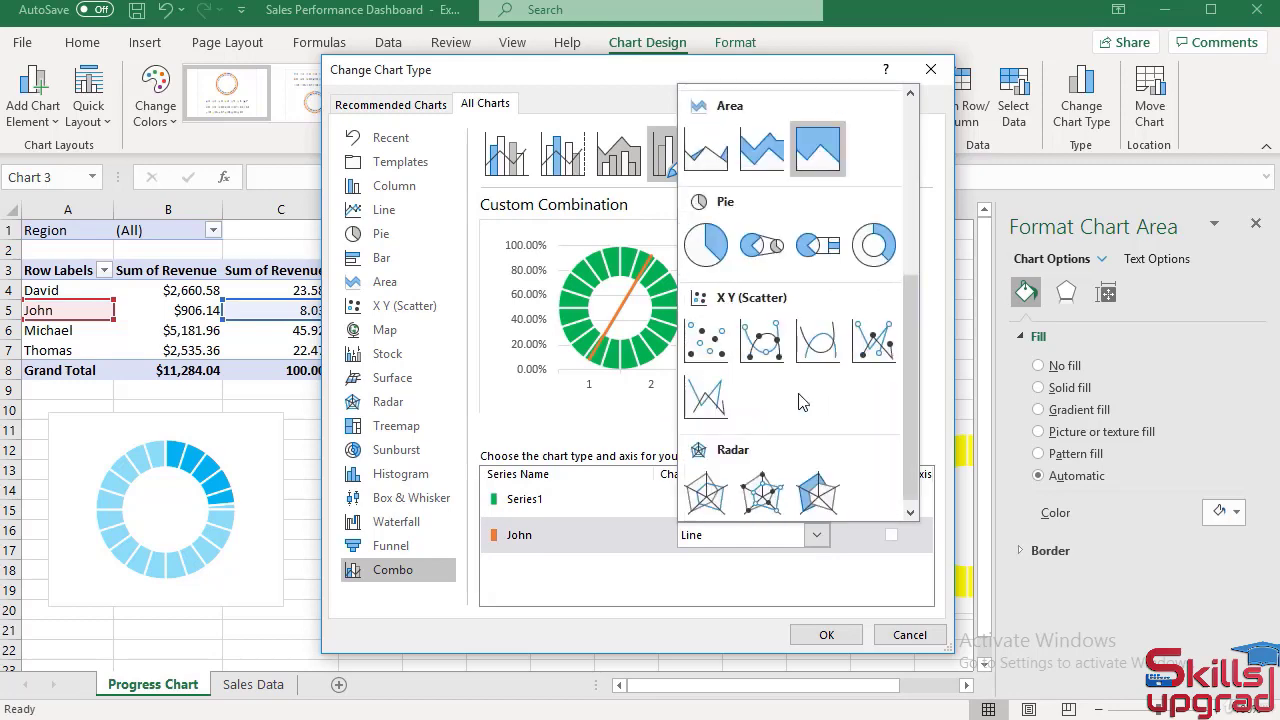
pyautogui.click(874, 258)
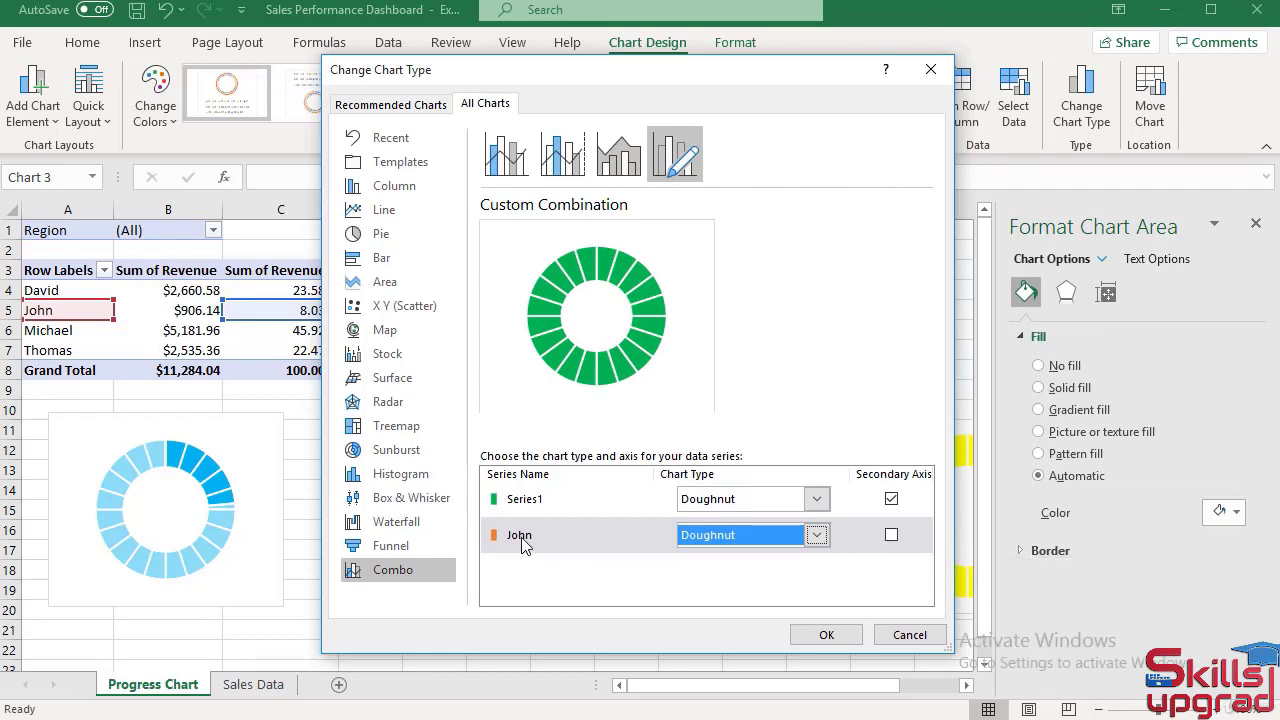
pyautogui.click(891, 535)
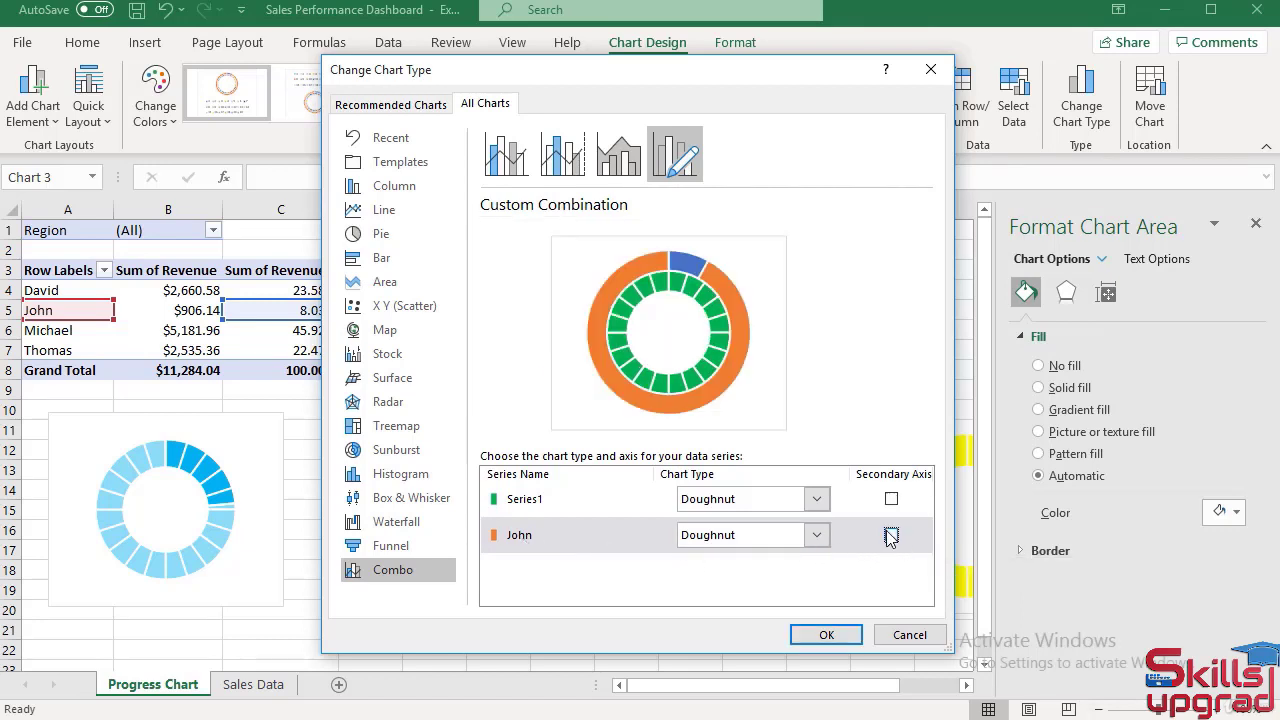
pyautogui.click(828, 635)
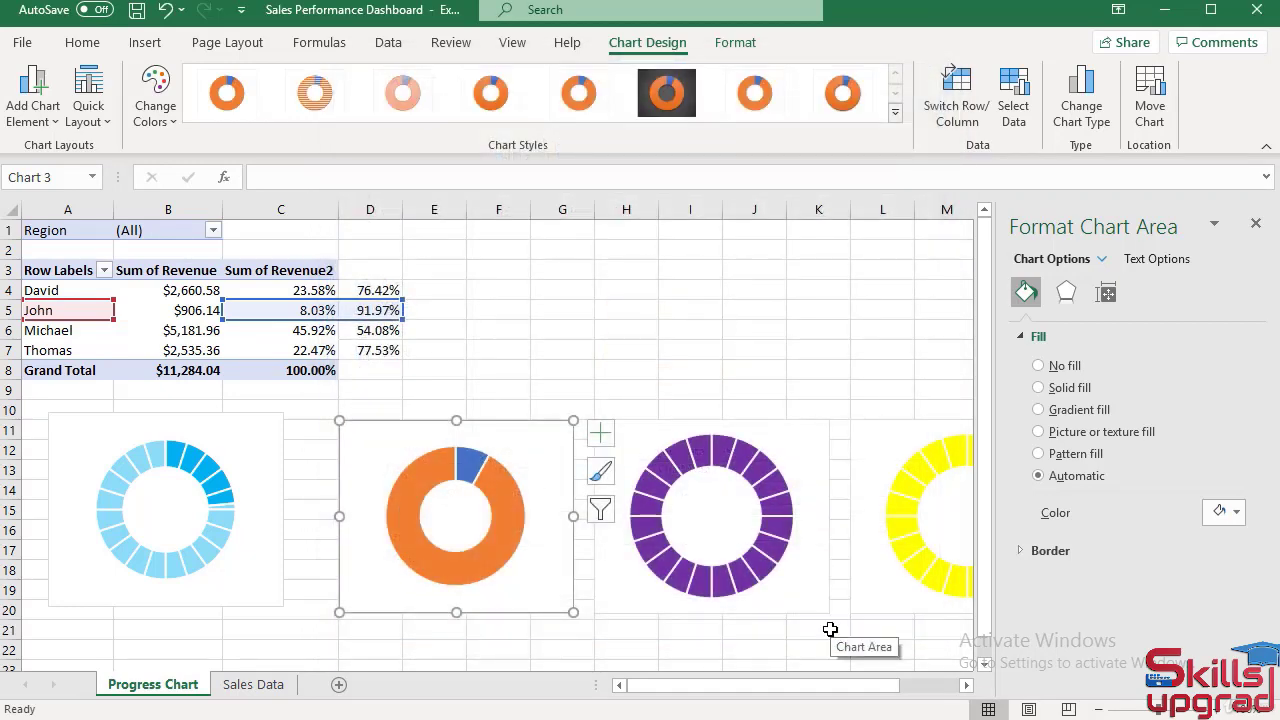
# Set the C5 share slice of the overlaid ring in the second chart to no fill.
pyautogui.click(469, 463)
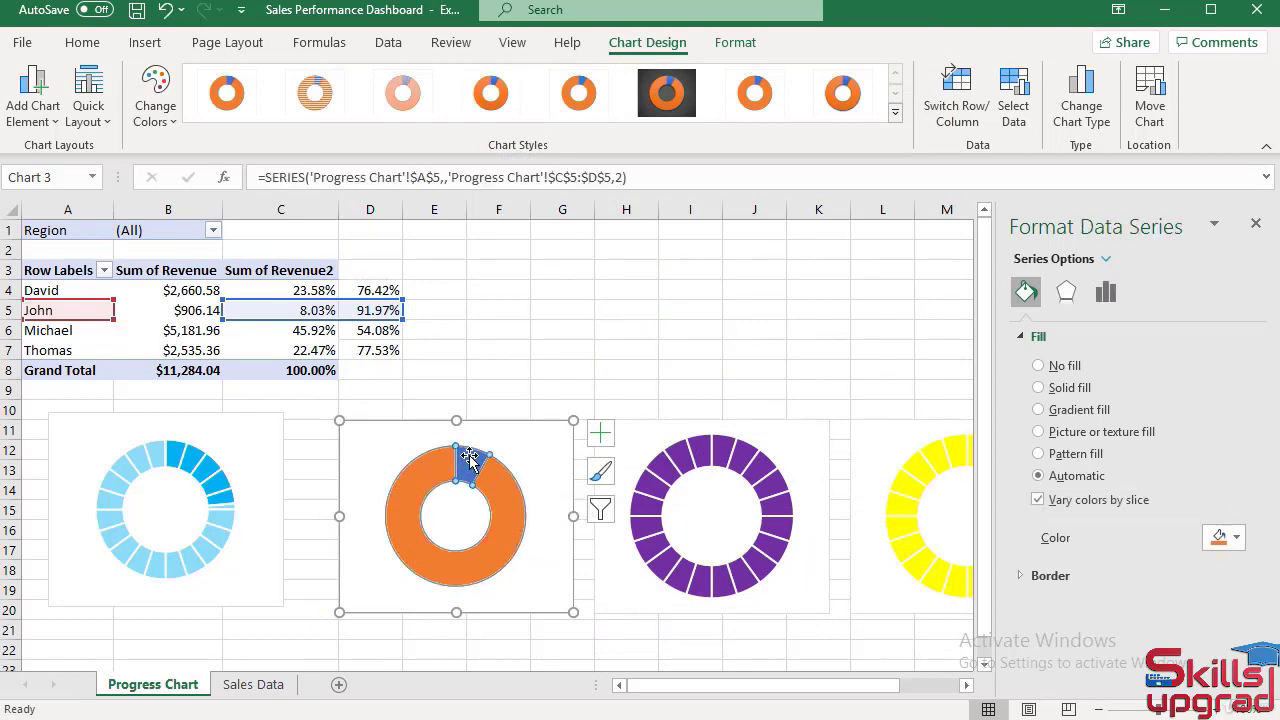
pyautogui.click(468, 459)
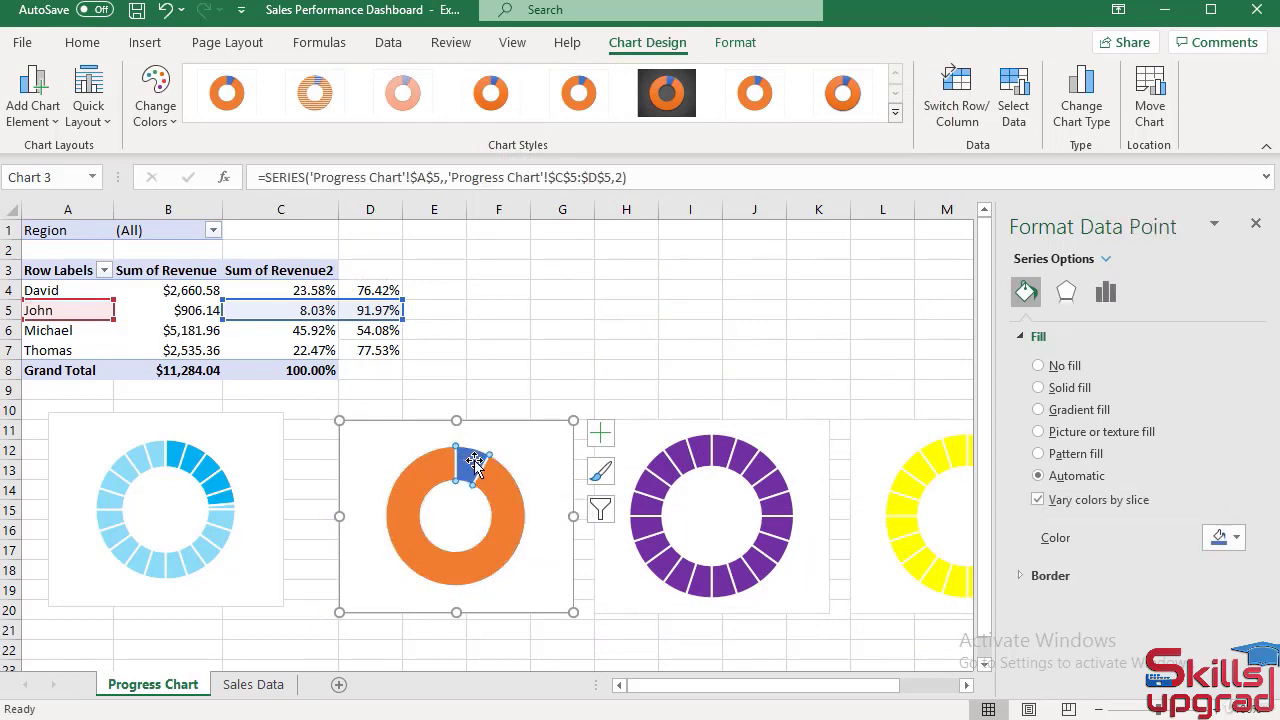
pyautogui.click(1039, 367)
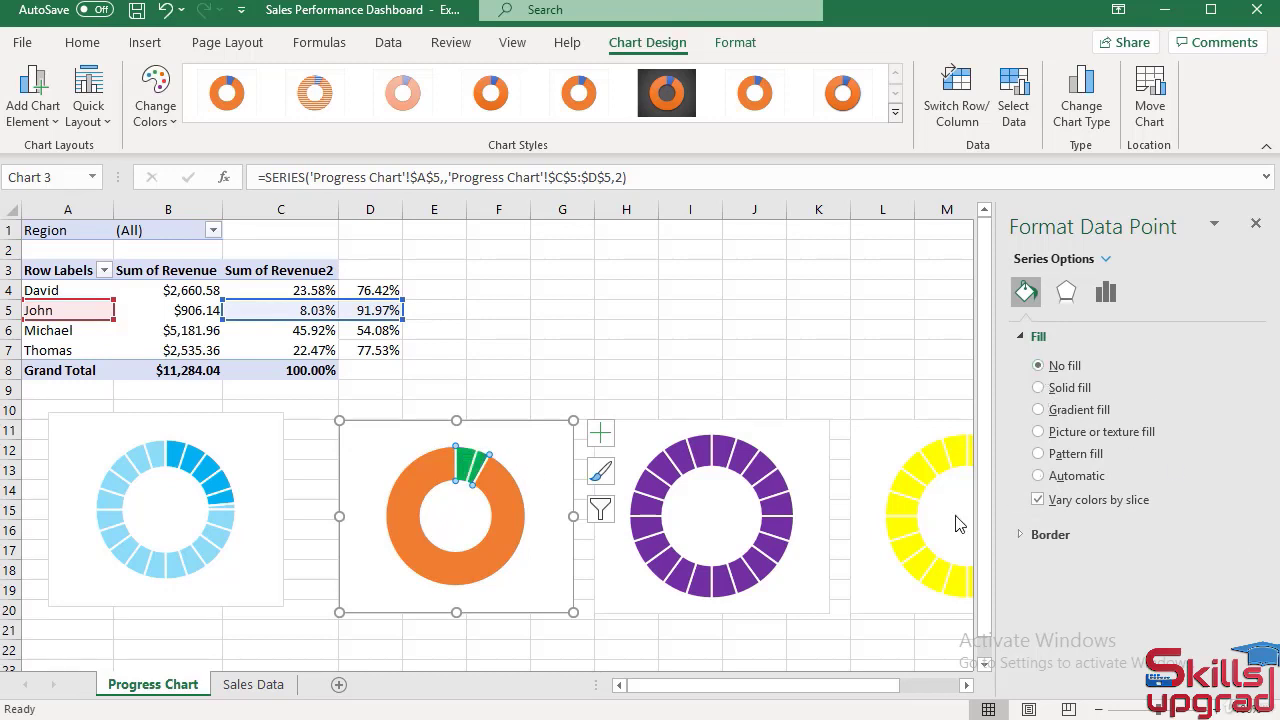
# Fill the overlaid ring's remaining D5 slice with solid white and set its transparency to 45%.
pyautogui.click(510, 517)
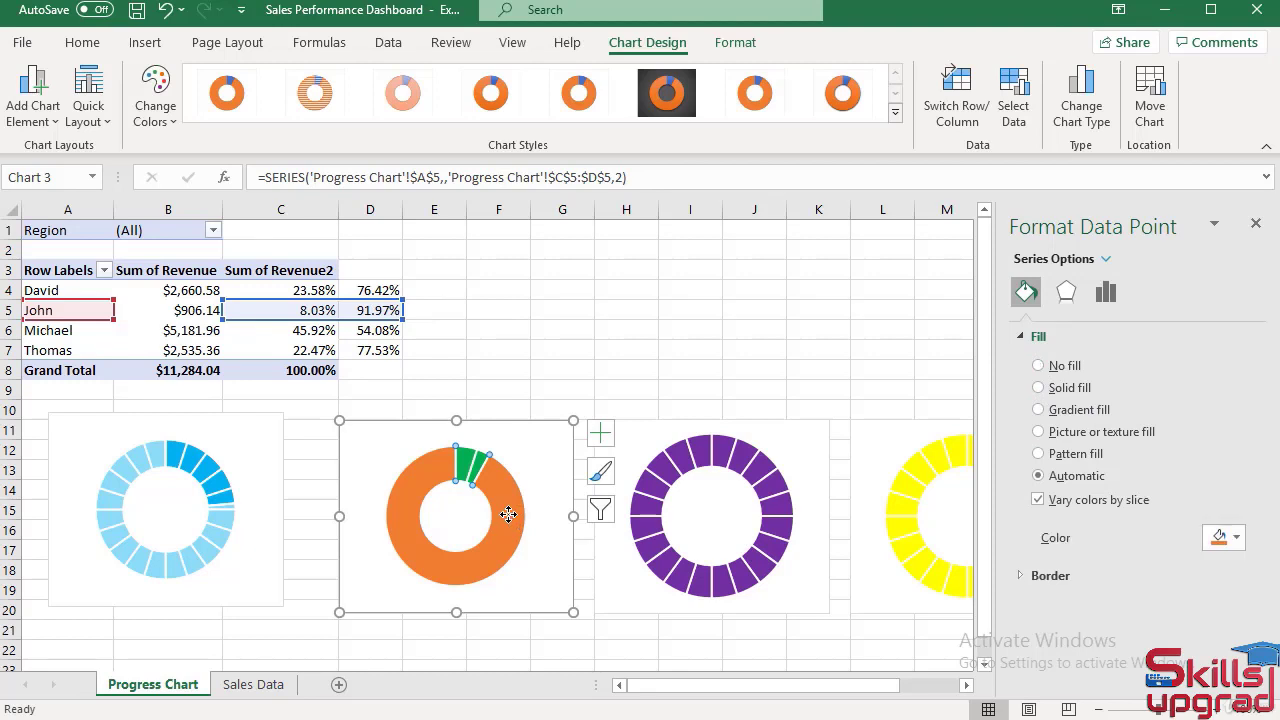
pyautogui.click(1222, 540)
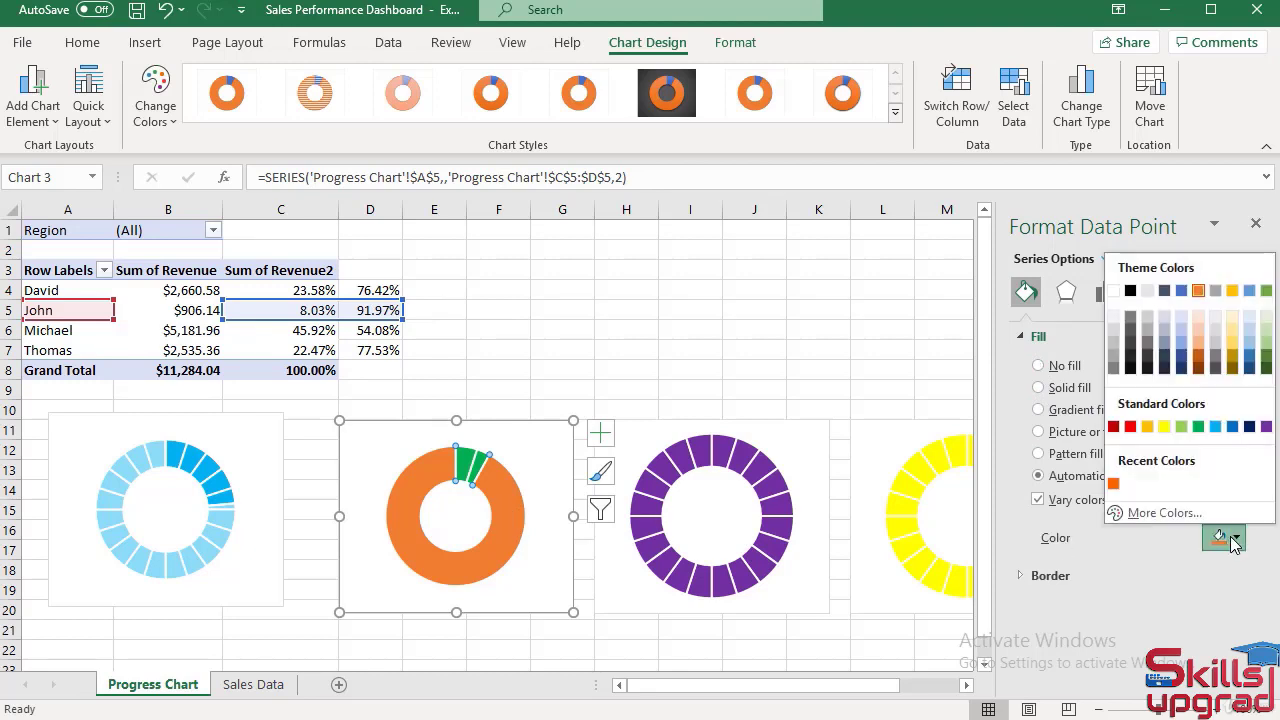
pyautogui.click(1113, 291)
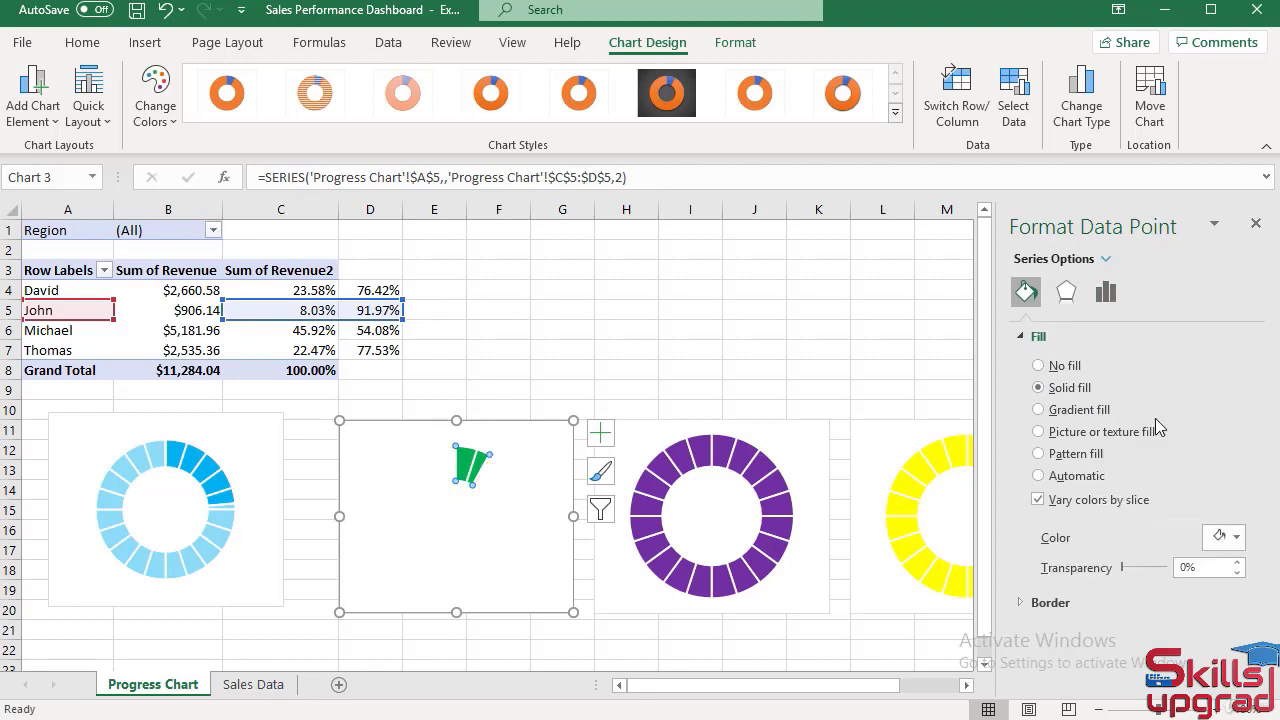
pyautogui.moveTo(1122, 564); pyautogui.dragTo(1147, 570)
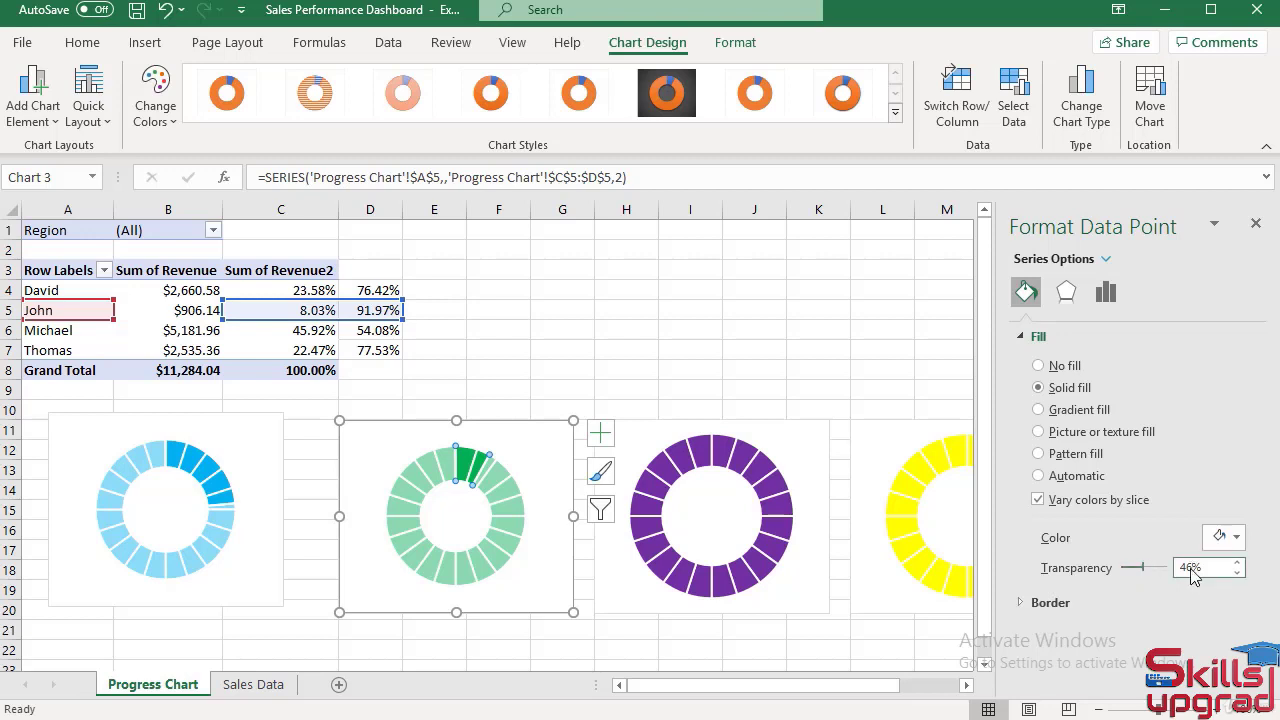
pyautogui.press('BackSpace')
pyautogui.write('5')
pyautogui.click(546, 484)
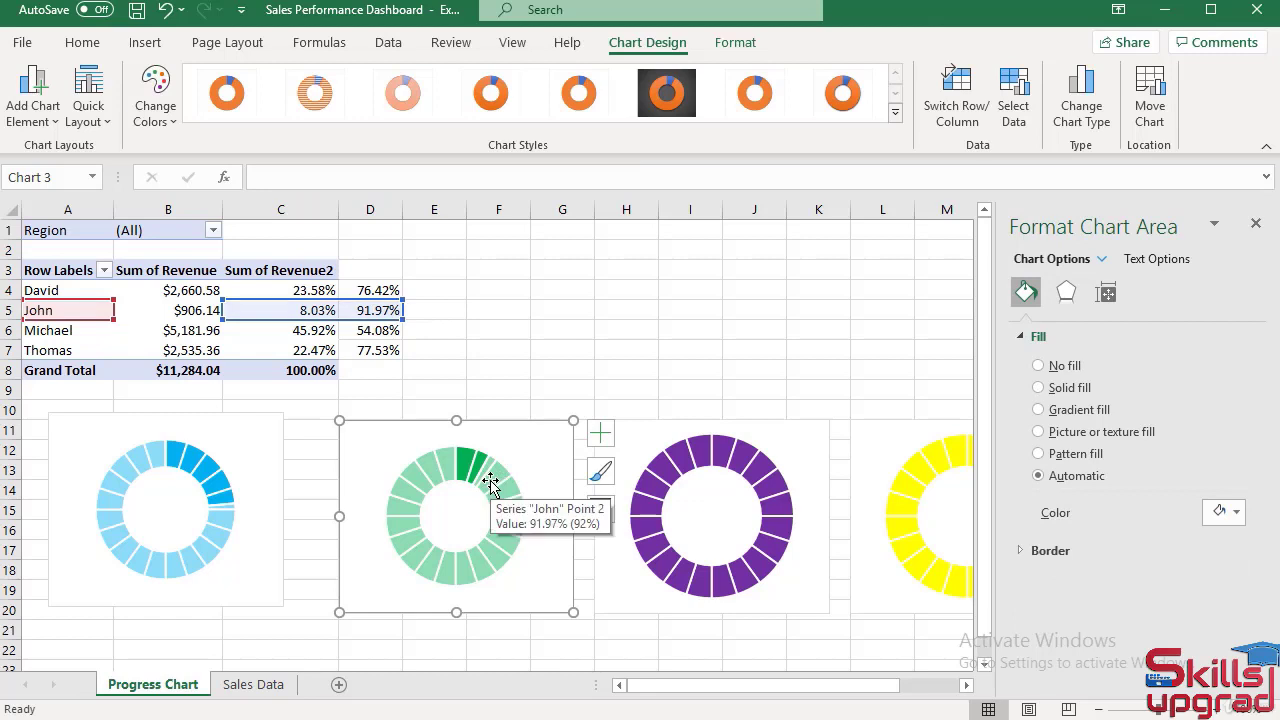
# Set the doughnut hole size of the second chart's overlaid two-slice series to 60%.
pyautogui.click(490, 484)
pyautogui.click(492, 482)
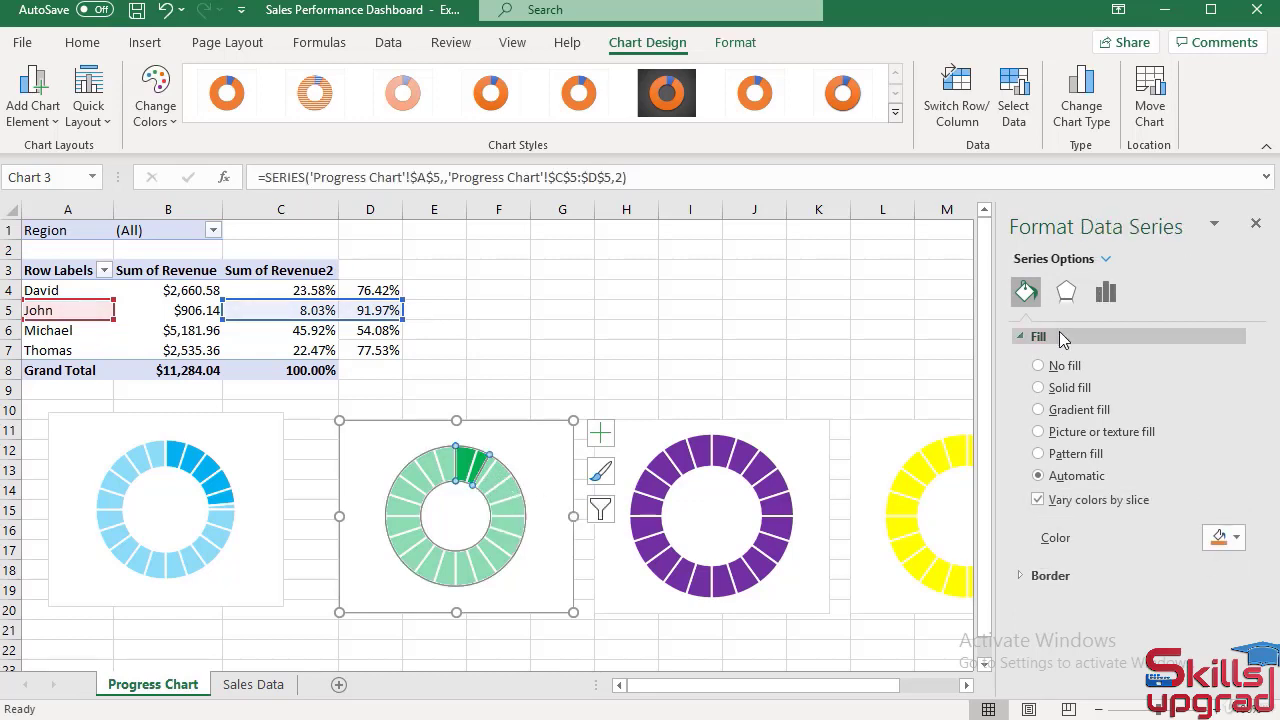
pyautogui.click(1104, 292)
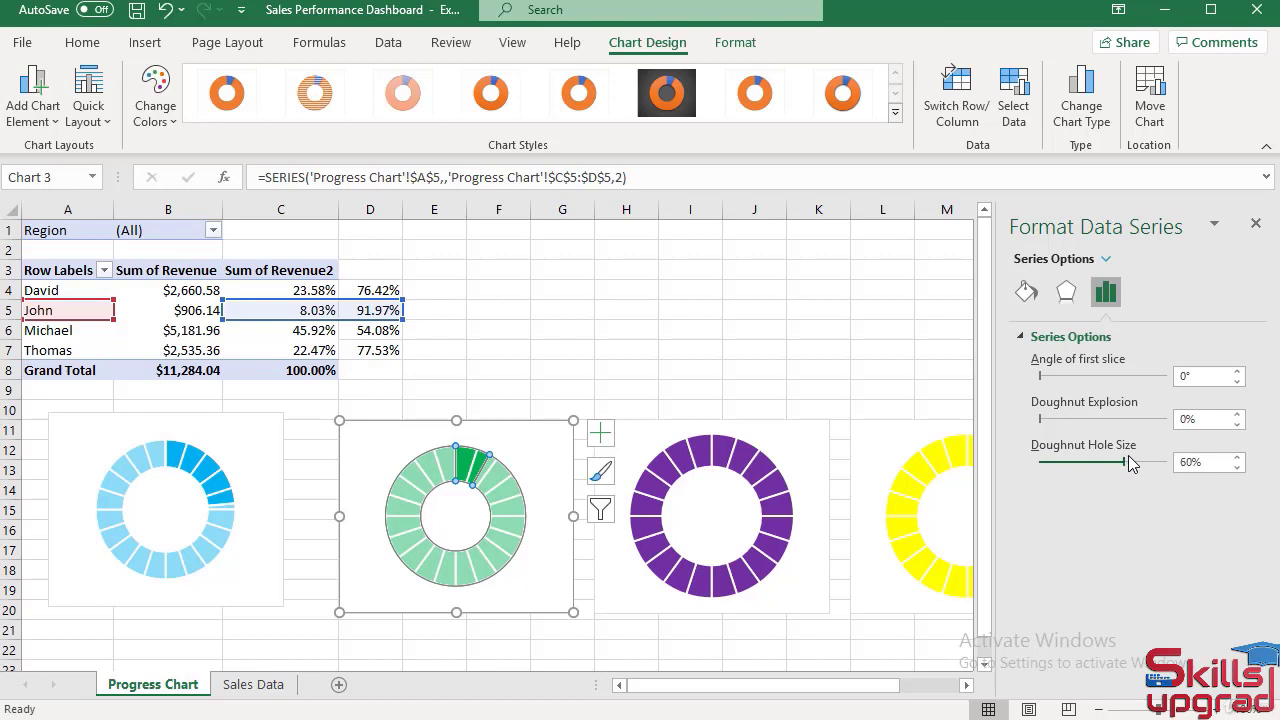
pyautogui.moveTo(1126, 461); pyautogui.dragTo(1127, 461)
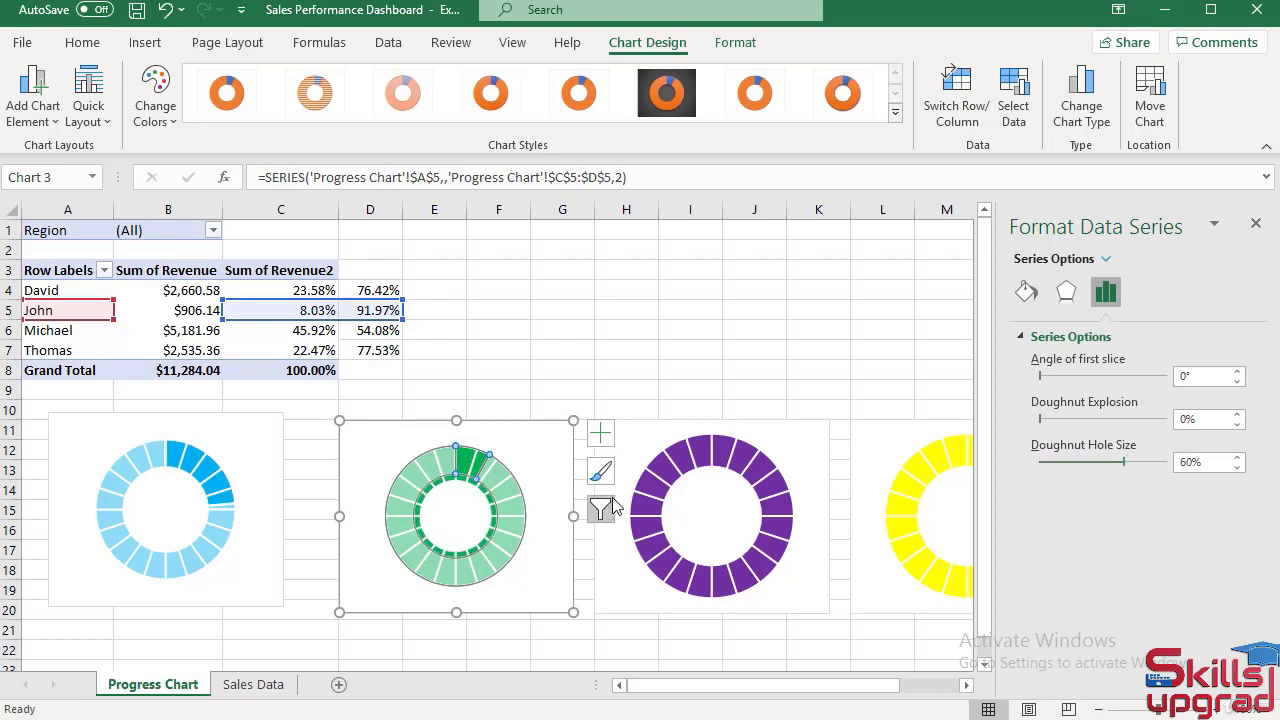
# Set the doughnut hole size of the underlying green segmented series to 60%.
pyautogui.click(438, 484)
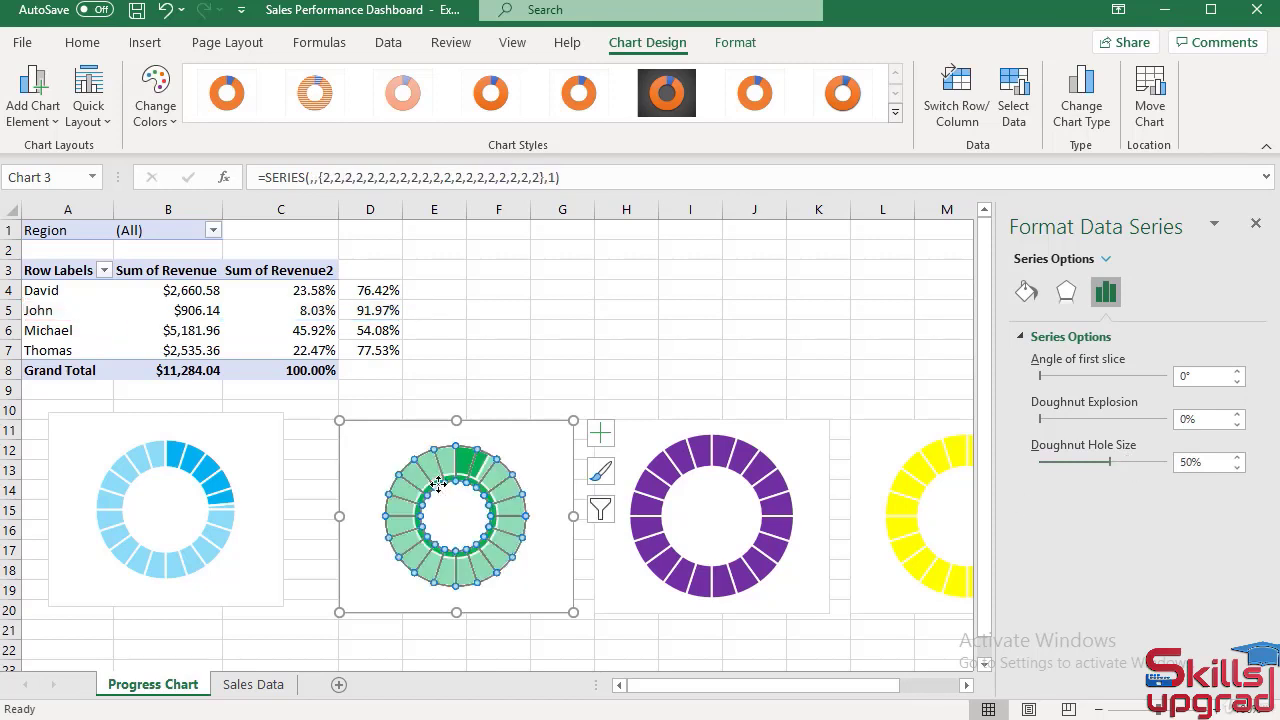
pyautogui.moveTo(1110, 462); pyautogui.dragTo(1114, 461)
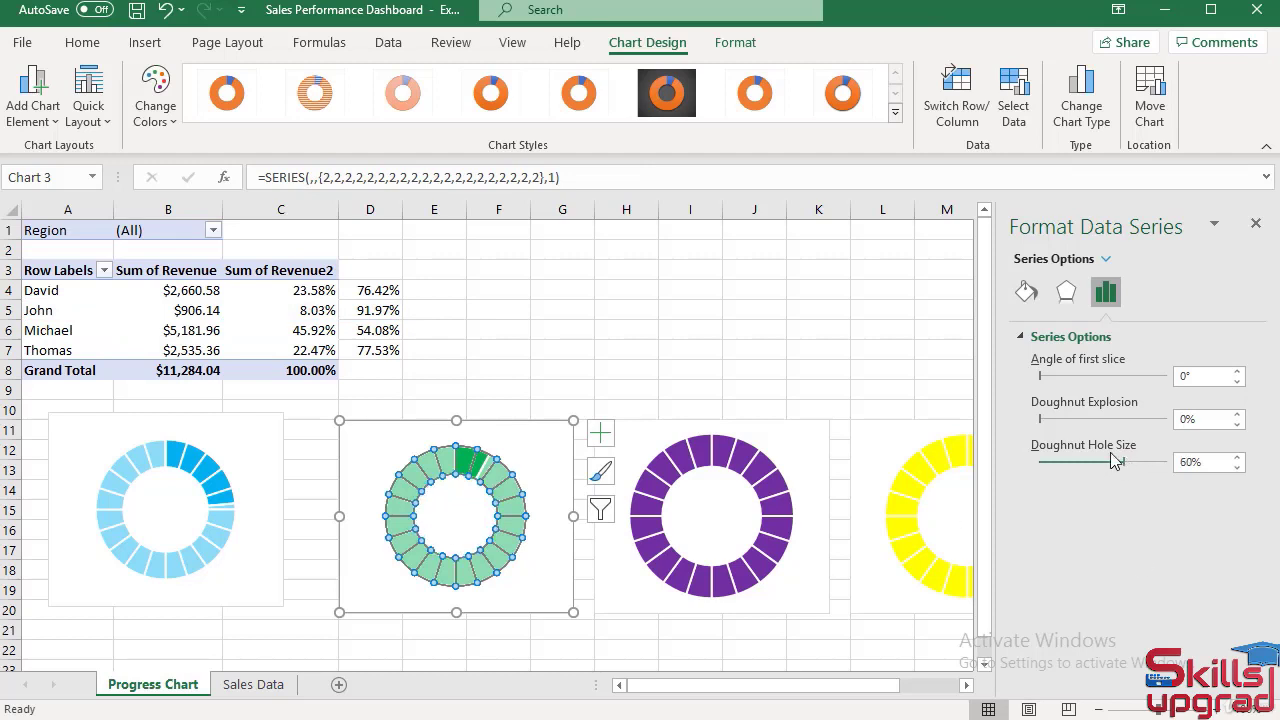
pyautogui.click(533, 440)
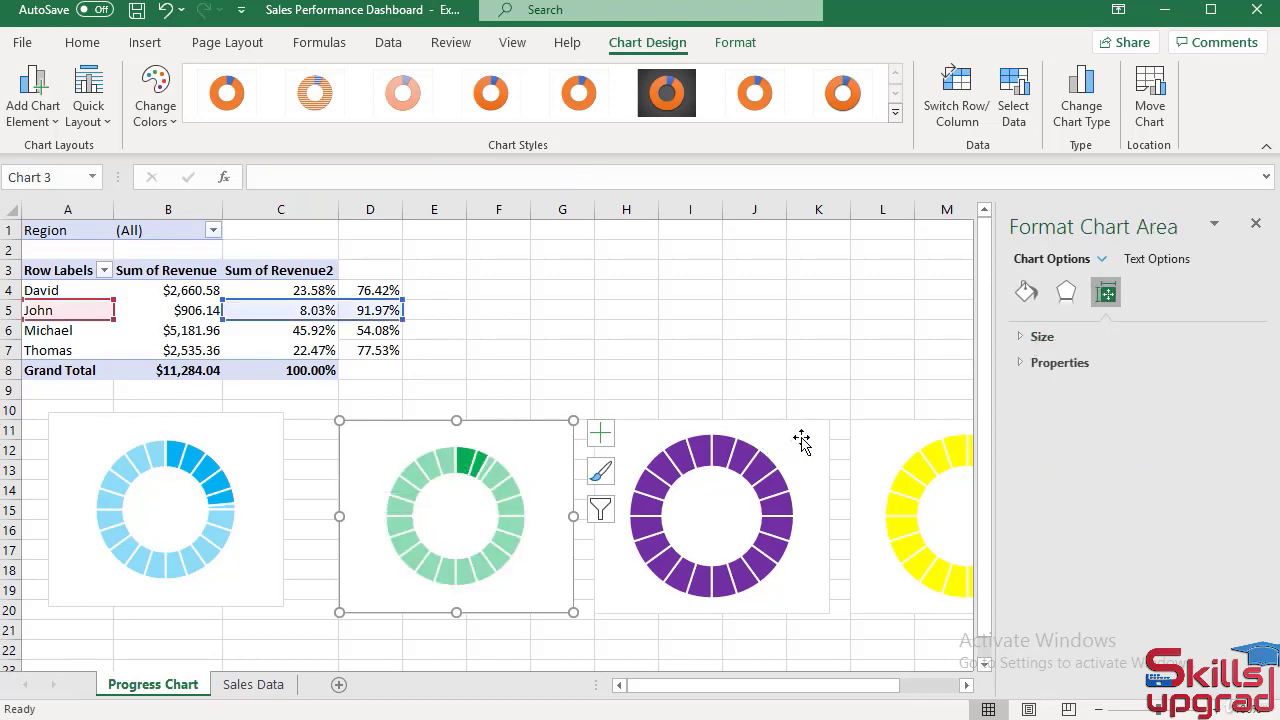
# Add a new data series to the third, purple doughnut chart, taking its series name from cell A6.
pyautogui.click(808, 571)
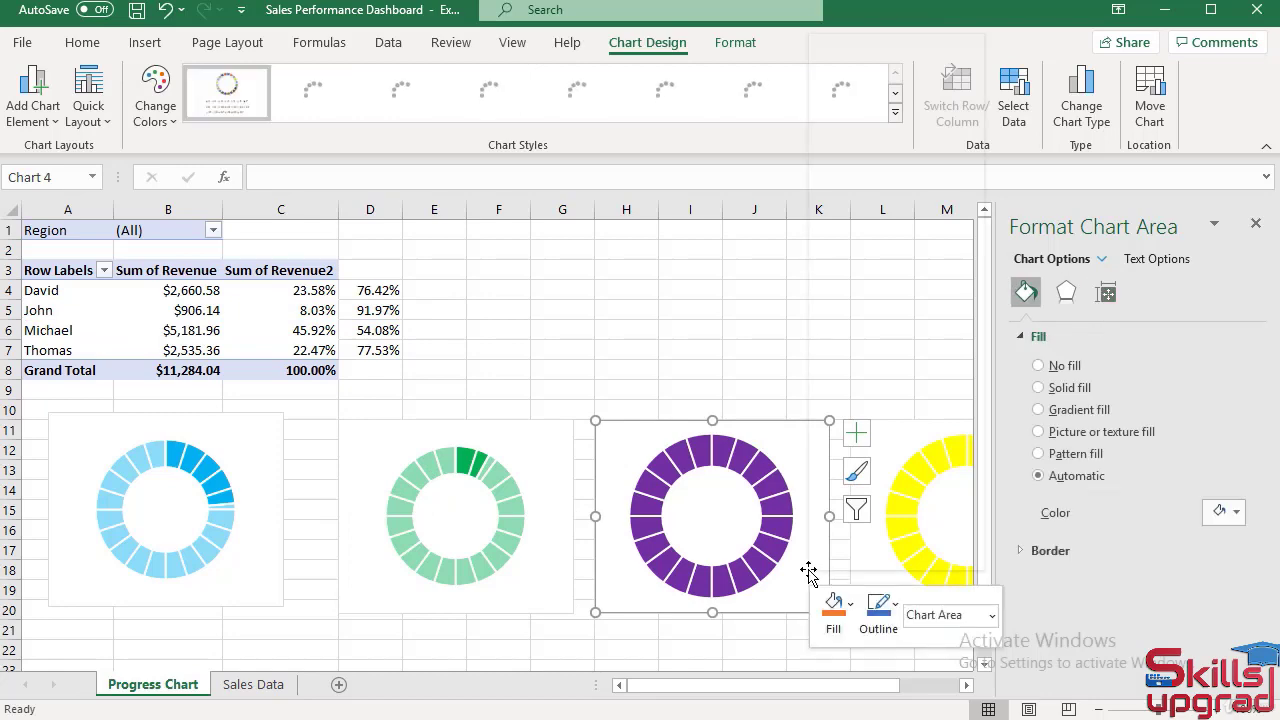
pyautogui.rightClick(808, 571)
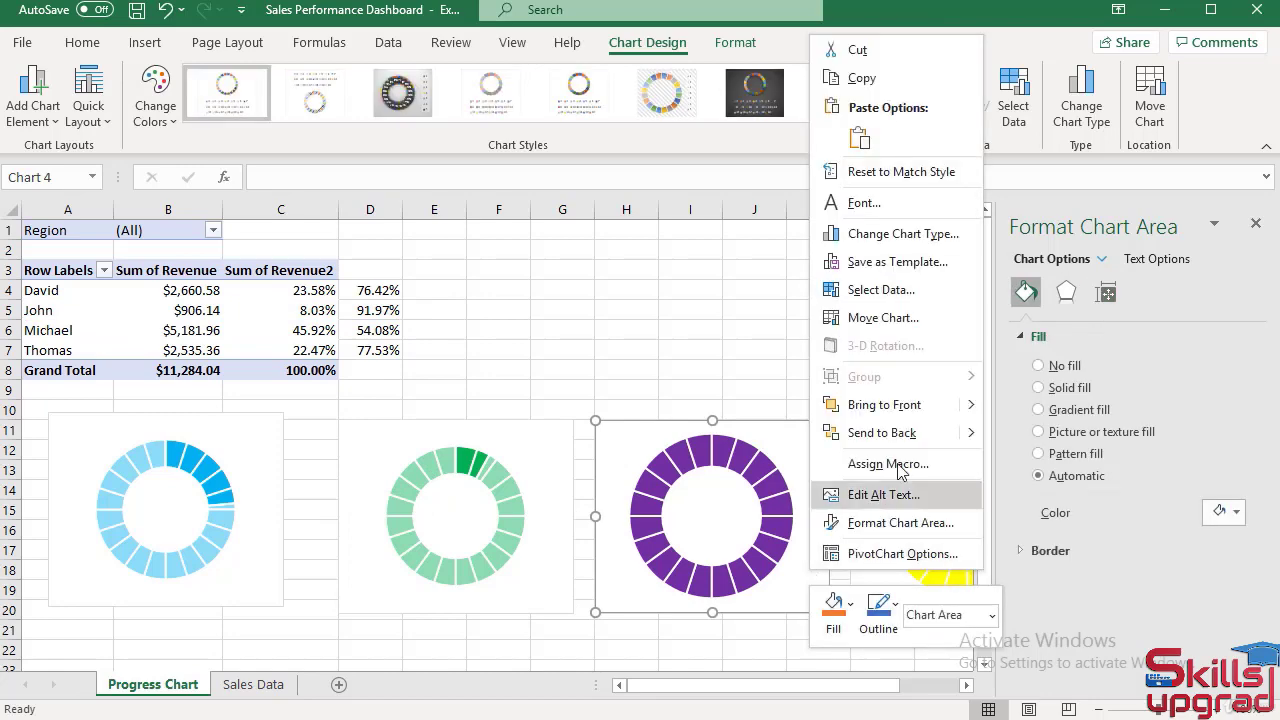
pyautogui.click(872, 289)
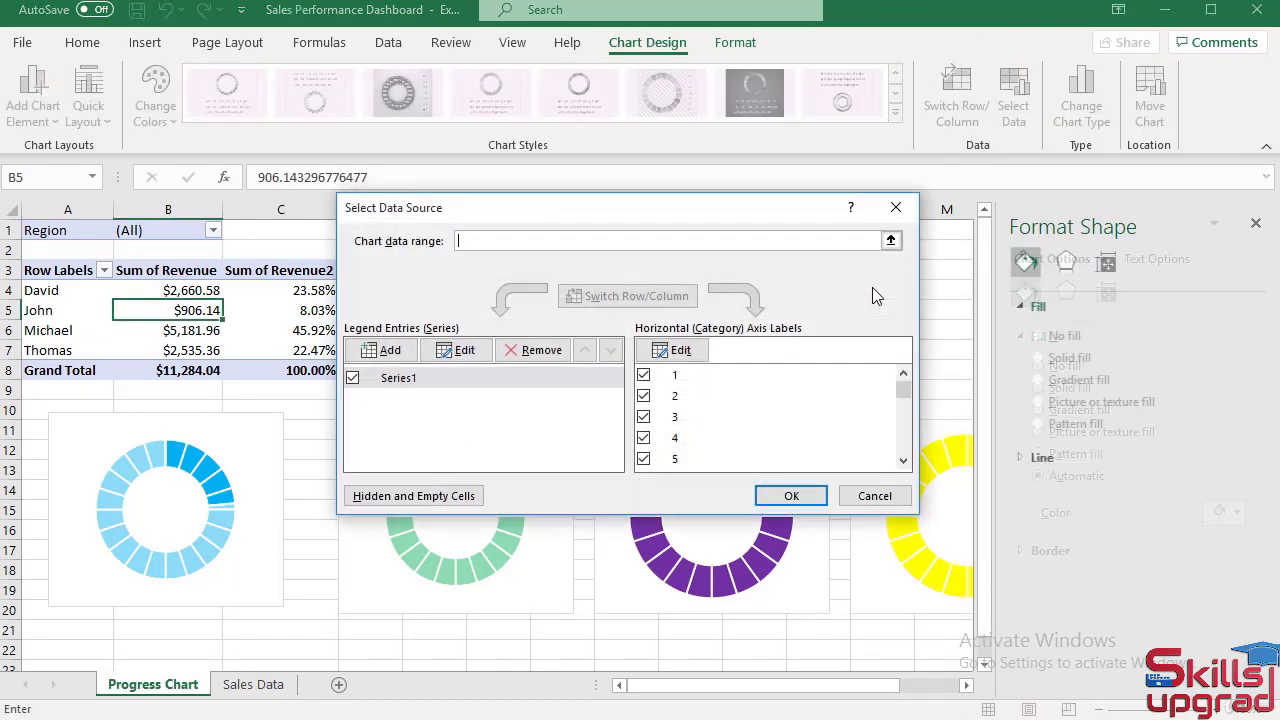
pyautogui.click(376, 352)
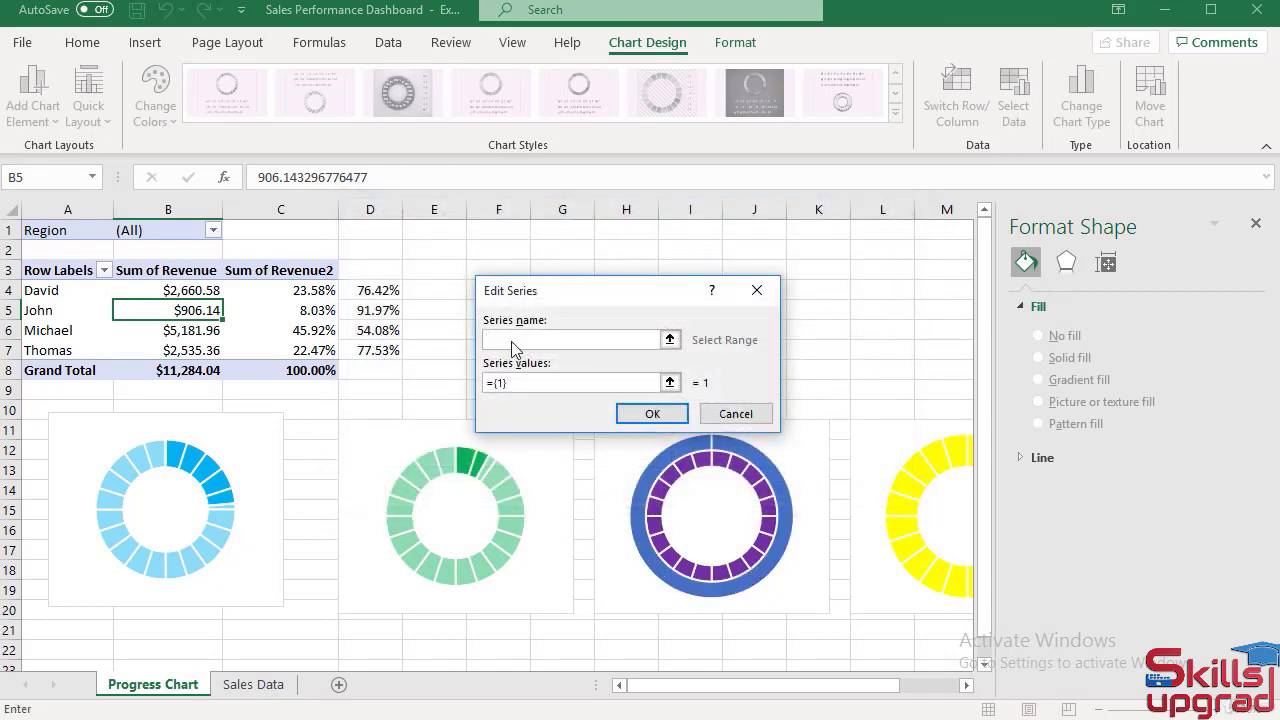
pyautogui.click(53, 335)
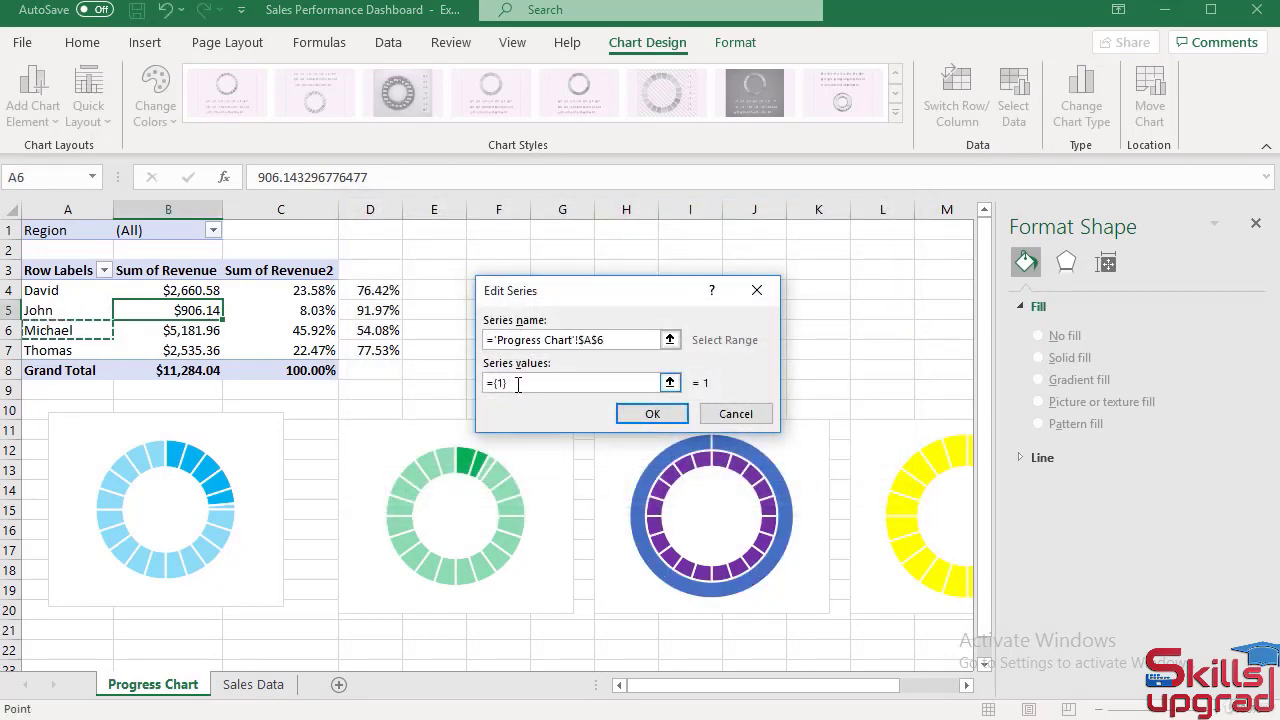
# Set the new series' values to C6:D6 on the Progress Chart sheet and apply the purple chart's data source.
pyautogui.moveTo(516, 384); pyautogui.dragTo(463, 387)
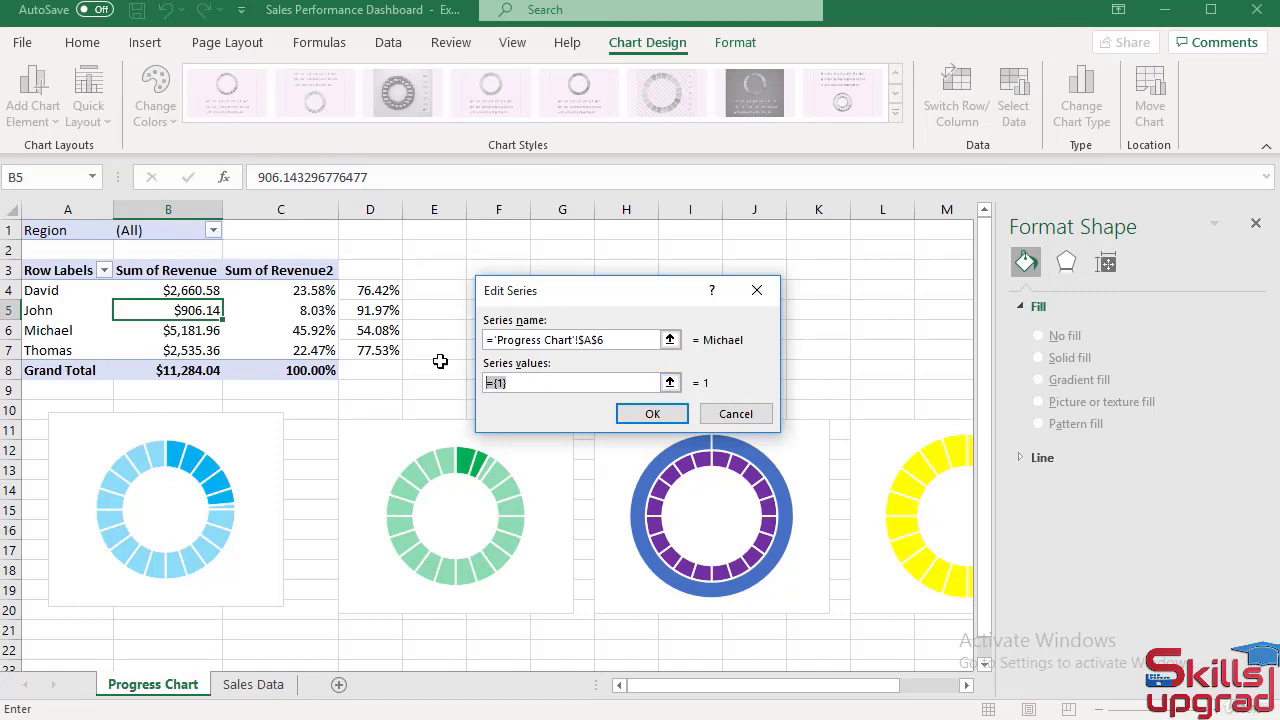
pyautogui.moveTo(303, 335); pyautogui.dragTo(366, 332)
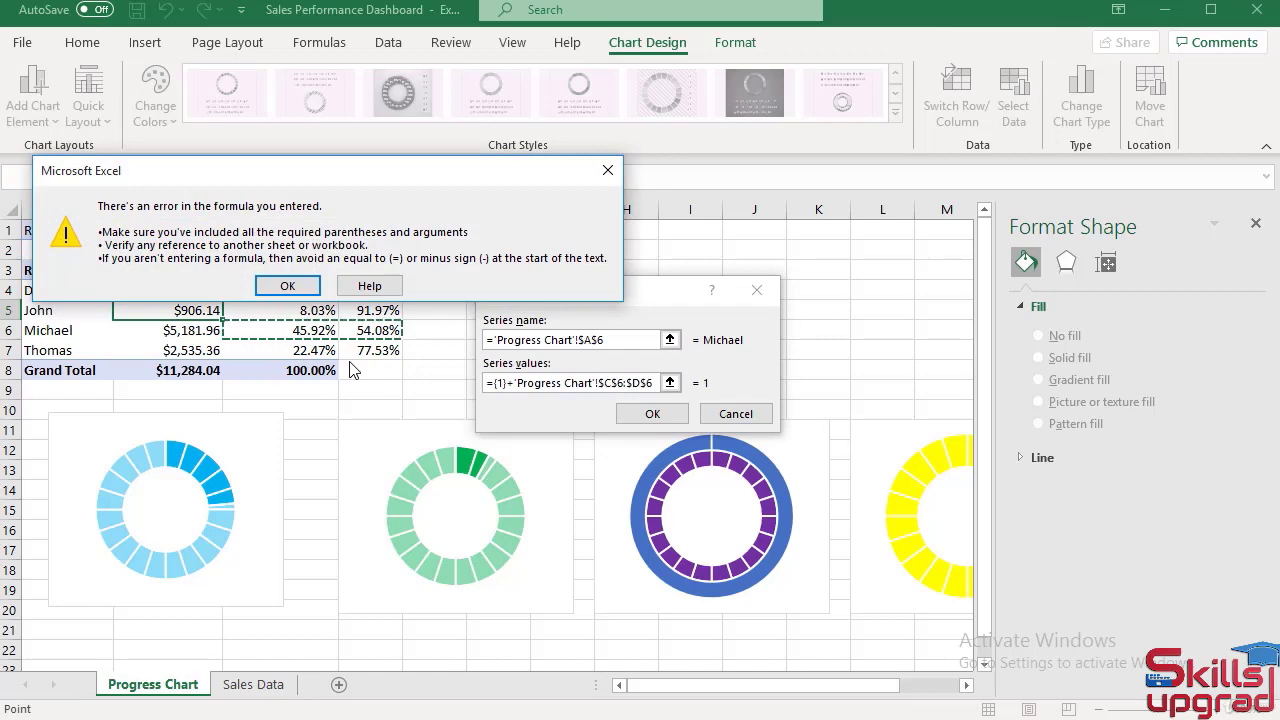
pyautogui.click(303, 288)
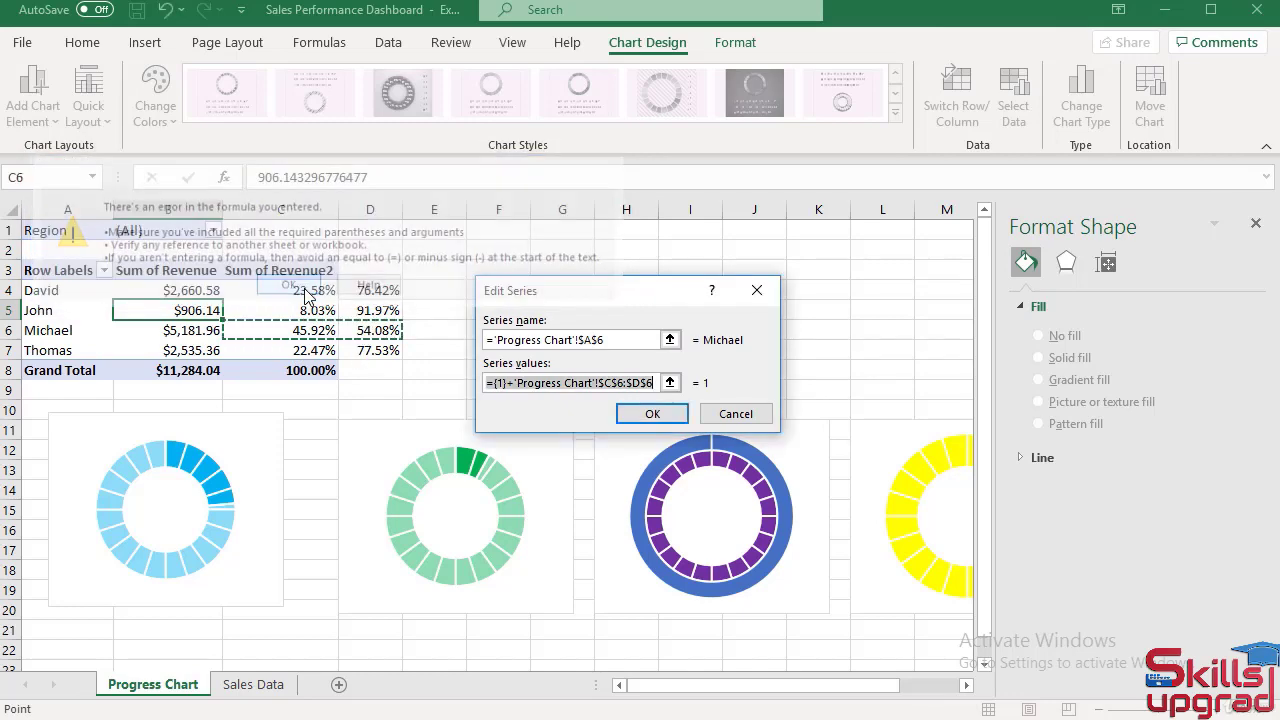
pyautogui.press('BackSpace')
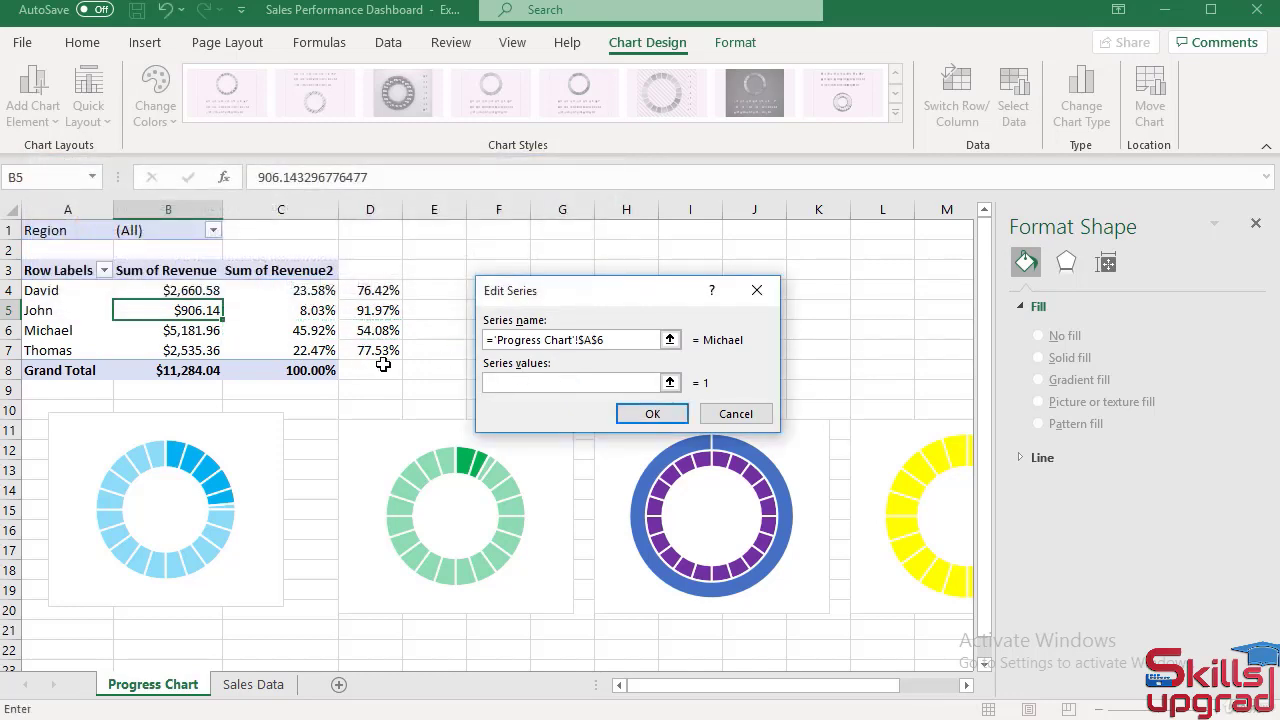
pyautogui.moveTo(304, 334); pyautogui.dragTo(373, 331)
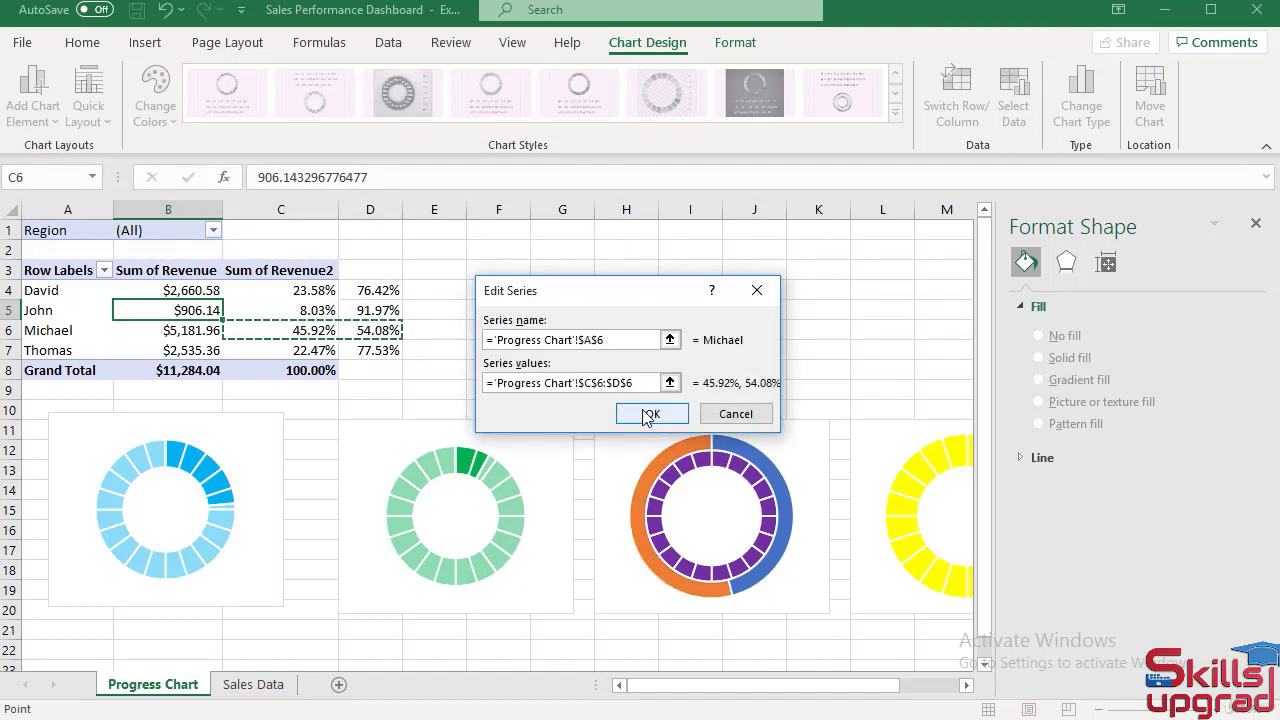
pyautogui.click(647, 414)
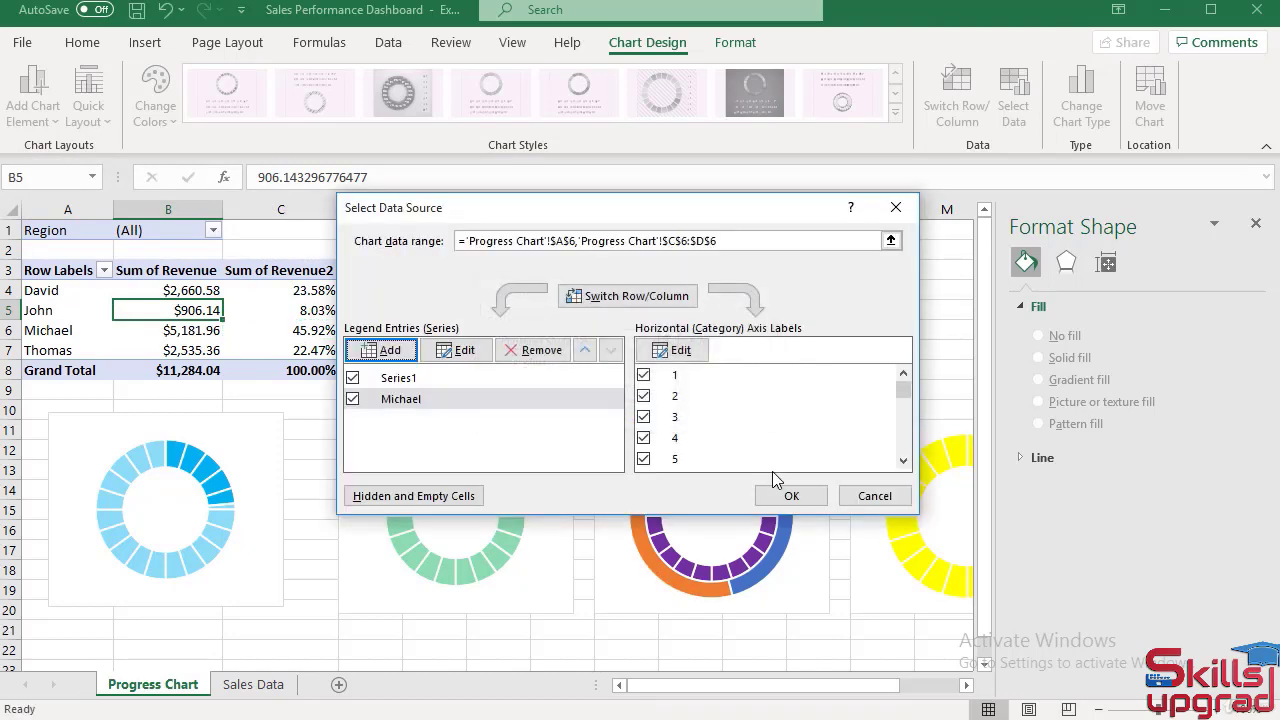
pyautogui.click(791, 496)
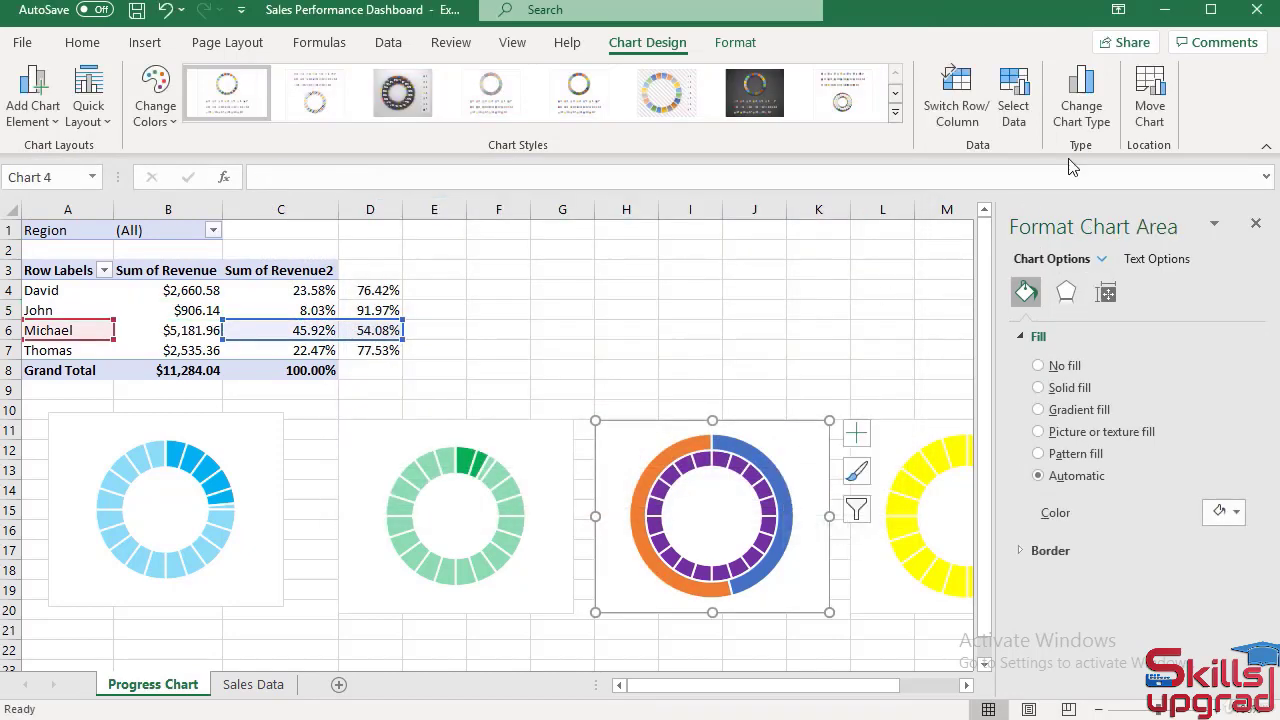
# Change the purple chart to a custom combination with both Series1 and the A6 series as Doughnut.
pyautogui.click(1080, 112)
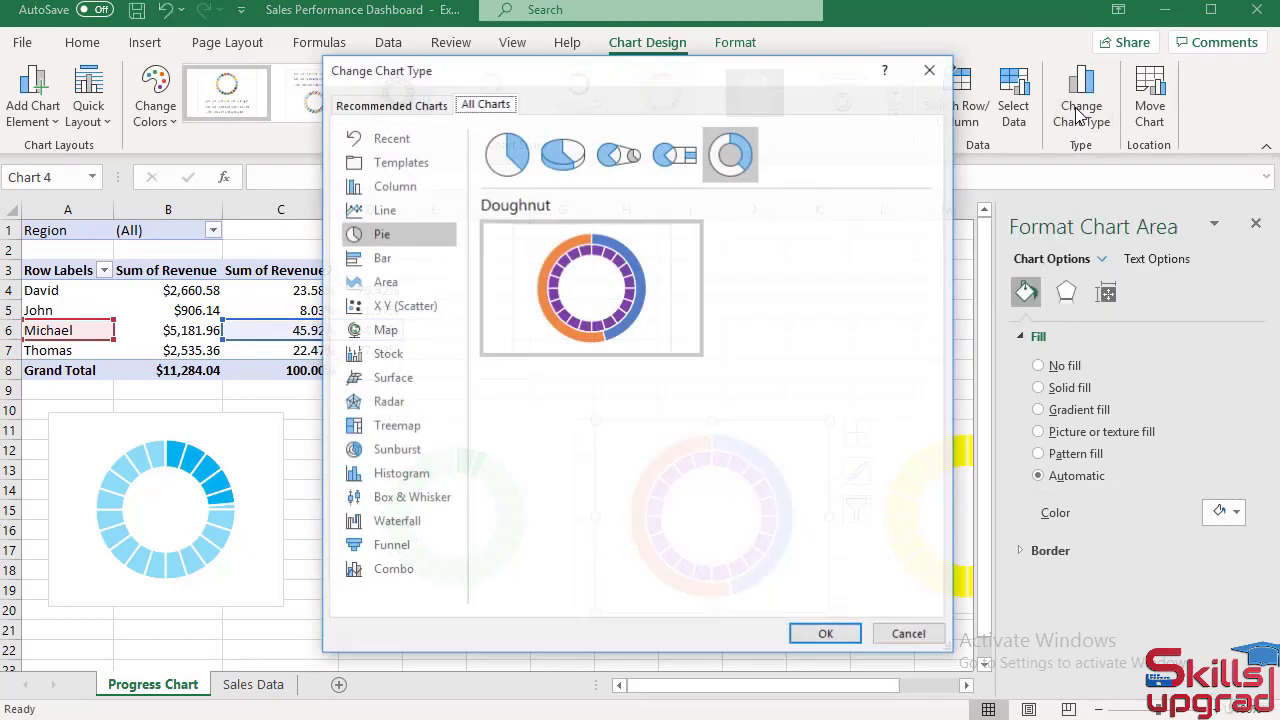
pyautogui.click(405, 576)
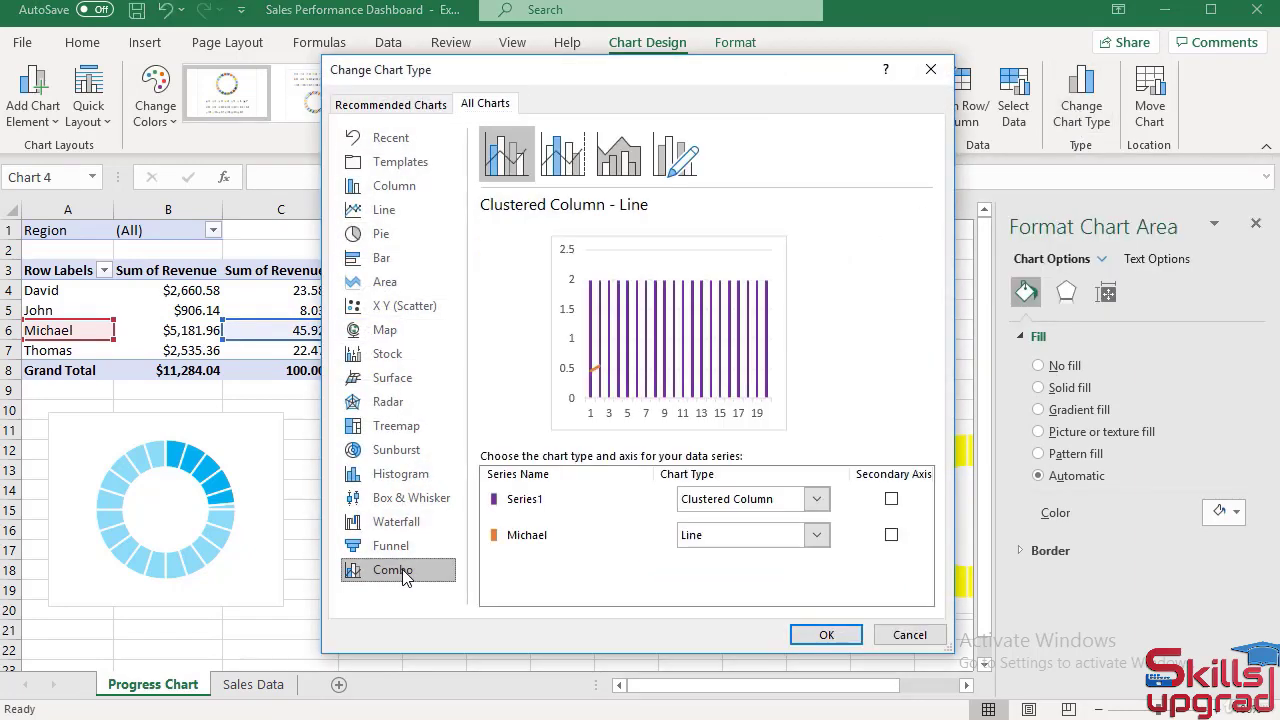
pyautogui.click(816, 498)
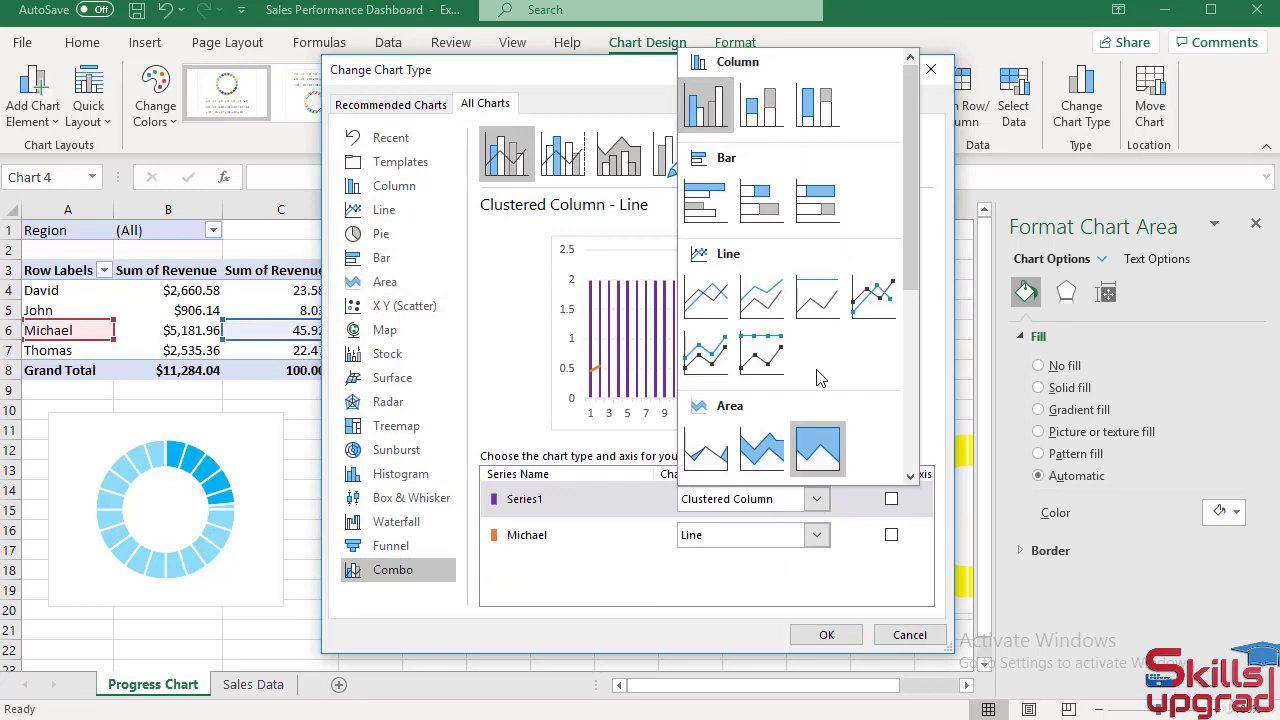
pyautogui.scroll(-3, 826, 380)
pyautogui.click(873, 200)
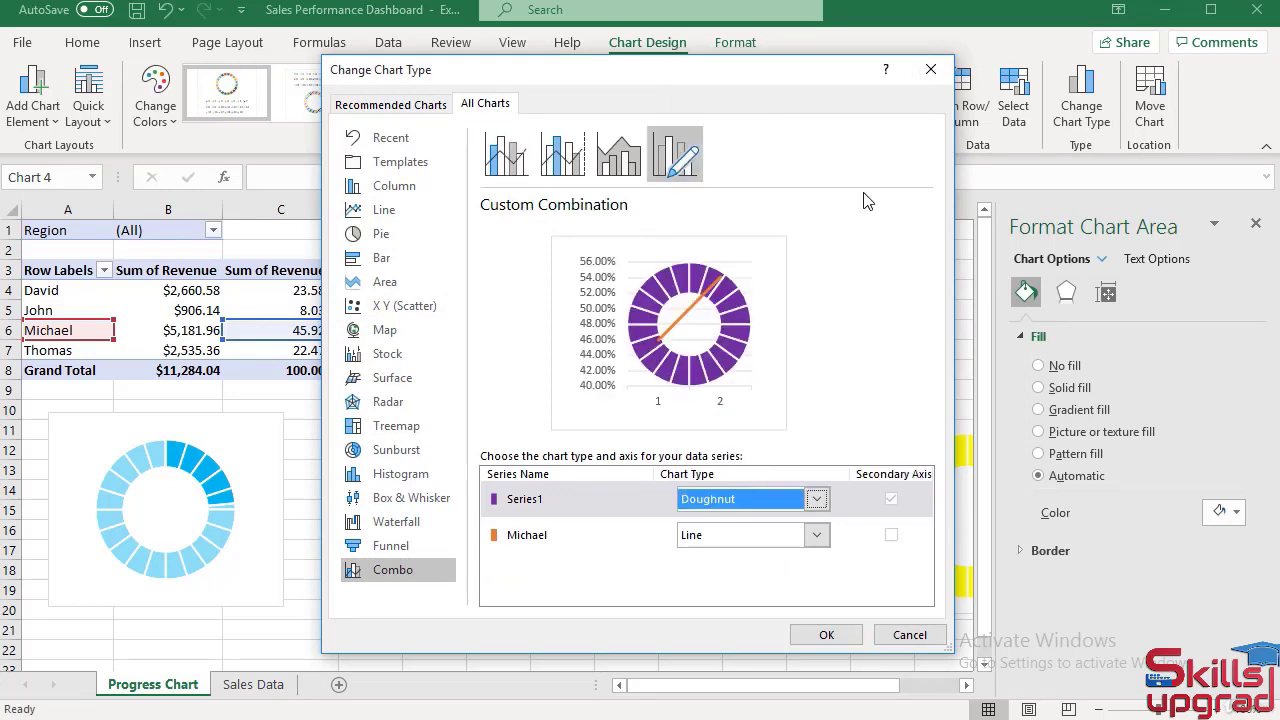
pyautogui.click(816, 535)
pyautogui.scroll(-3, 856, 432)
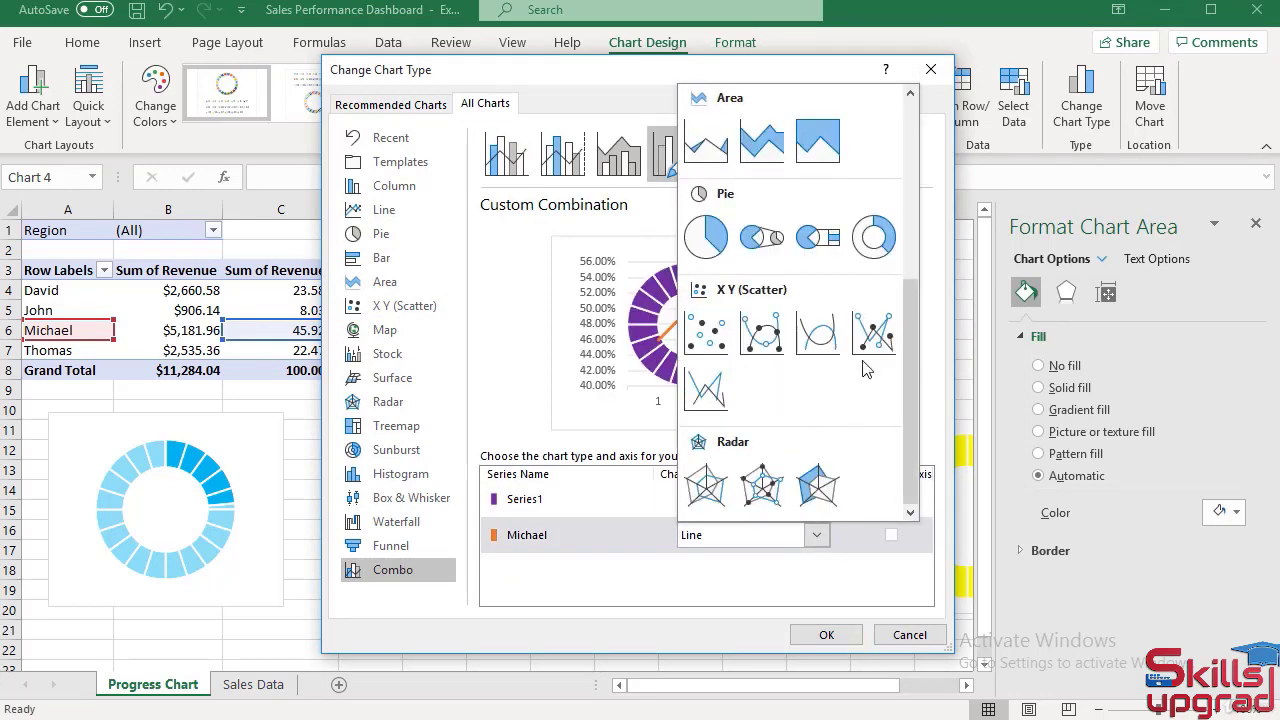
pyautogui.click(876, 240)
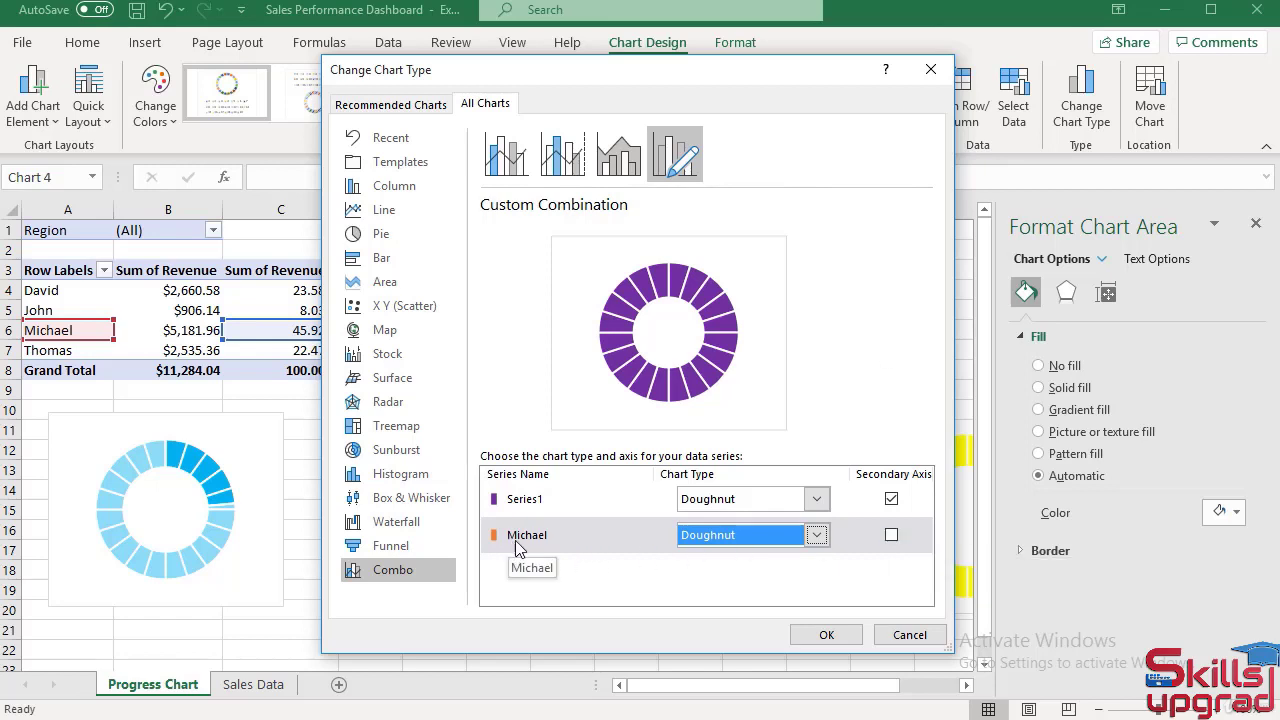
# Plot the A6 series on the secondary axis instead of Series1 and apply the chart type change.
pyautogui.click(891, 499)
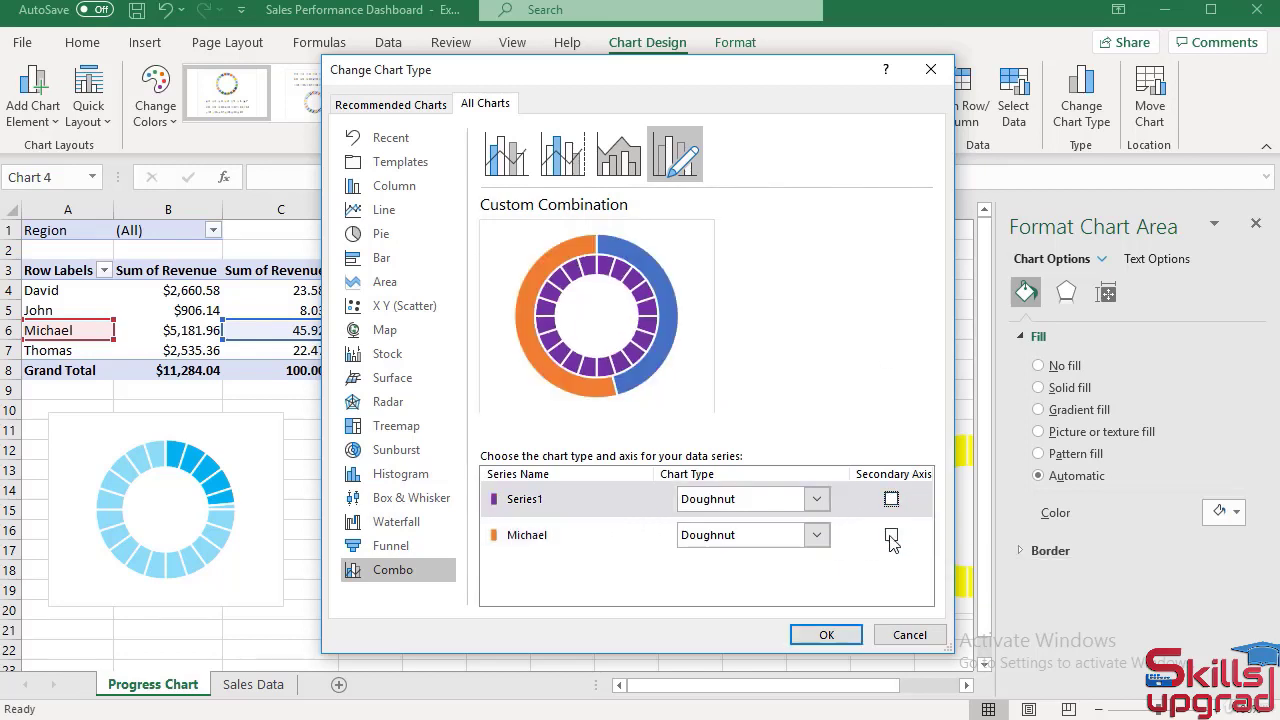
pyautogui.click(891, 535)
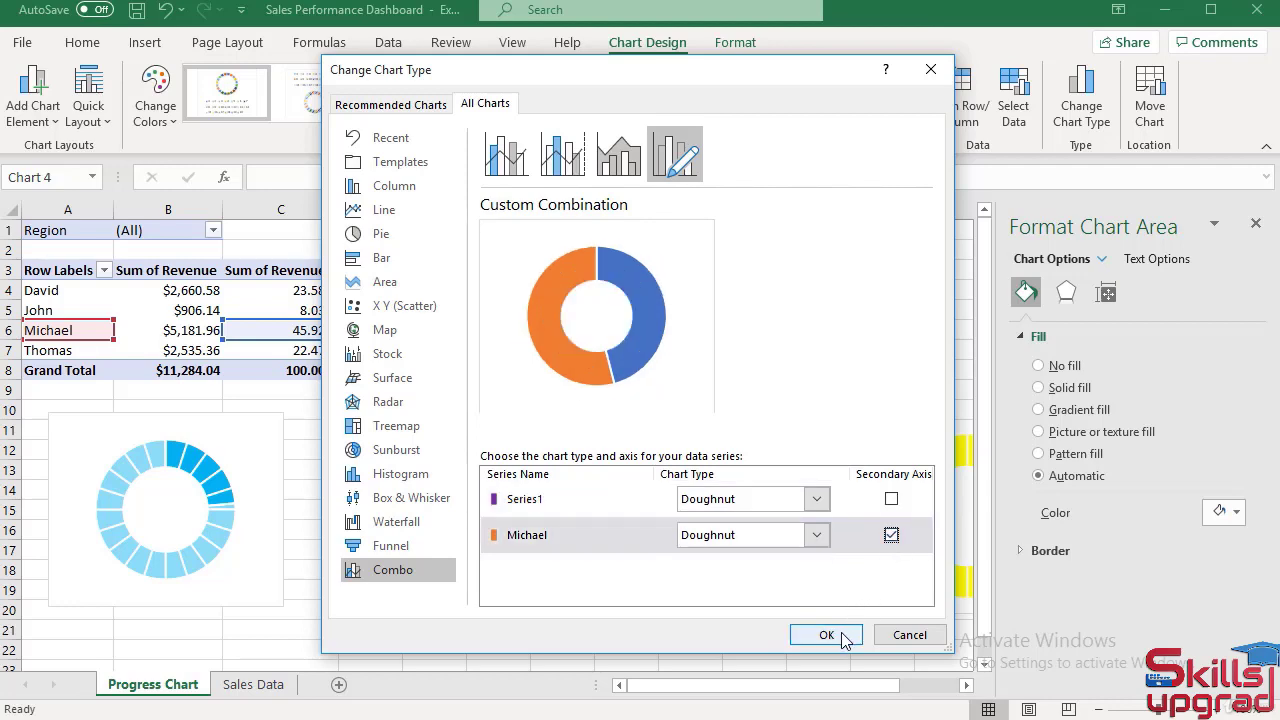
pyautogui.click(826, 635)
# Set the C6 share slice of the overlaid ring in the third chart to no fill.
pyautogui.click(741, 470)
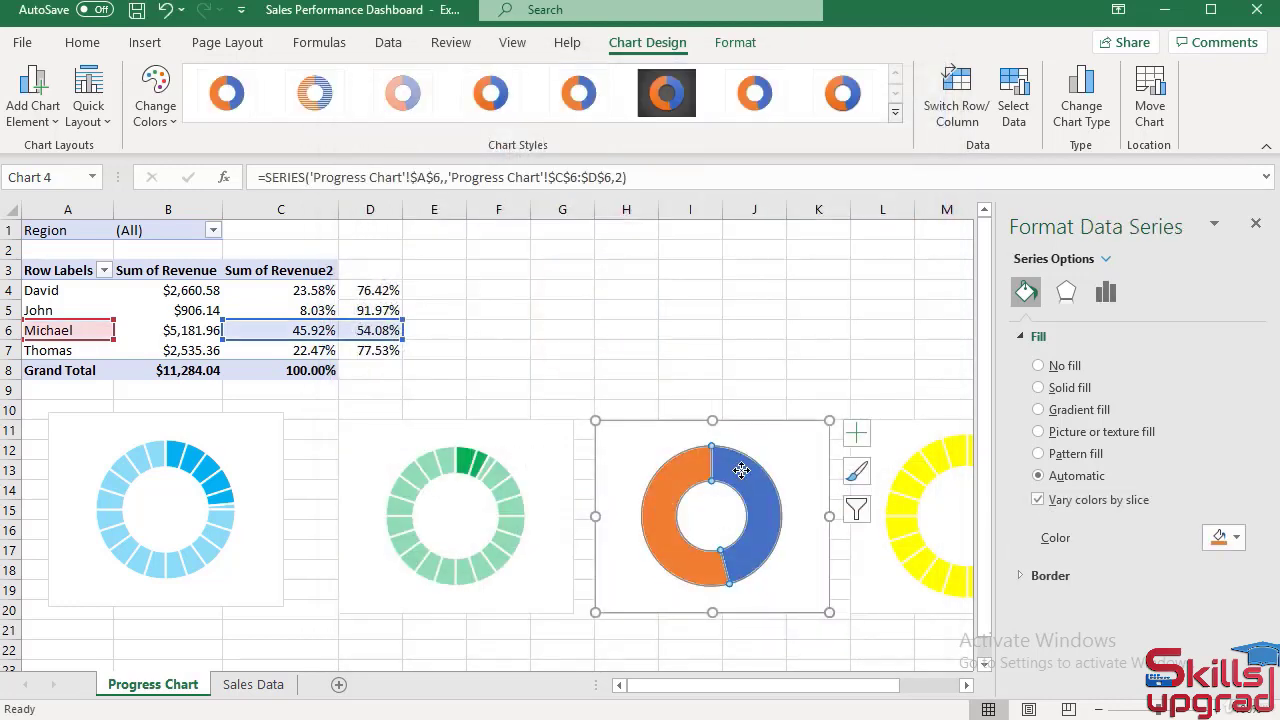
pyautogui.click(741, 470)
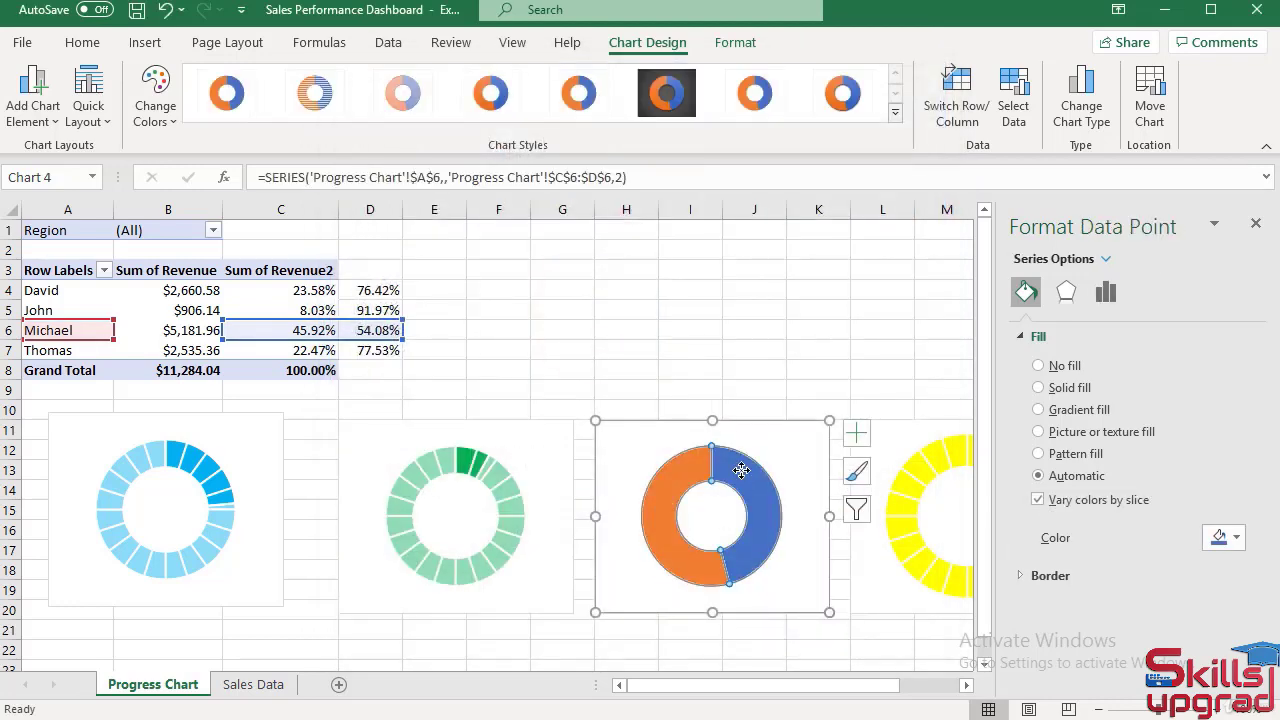
pyautogui.click(1039, 366)
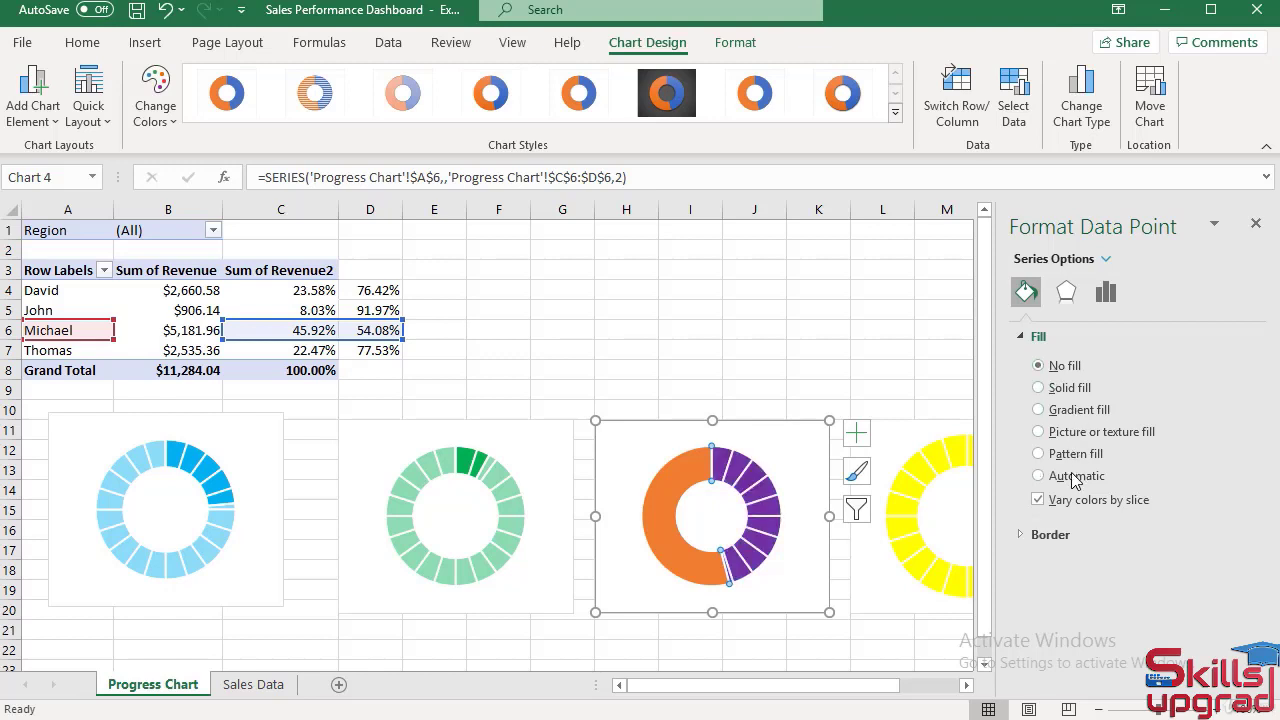
# Fill the third chart's overlaid D6 remainder slice with solid white and set its transparency to 45%.
pyautogui.click(689, 462)
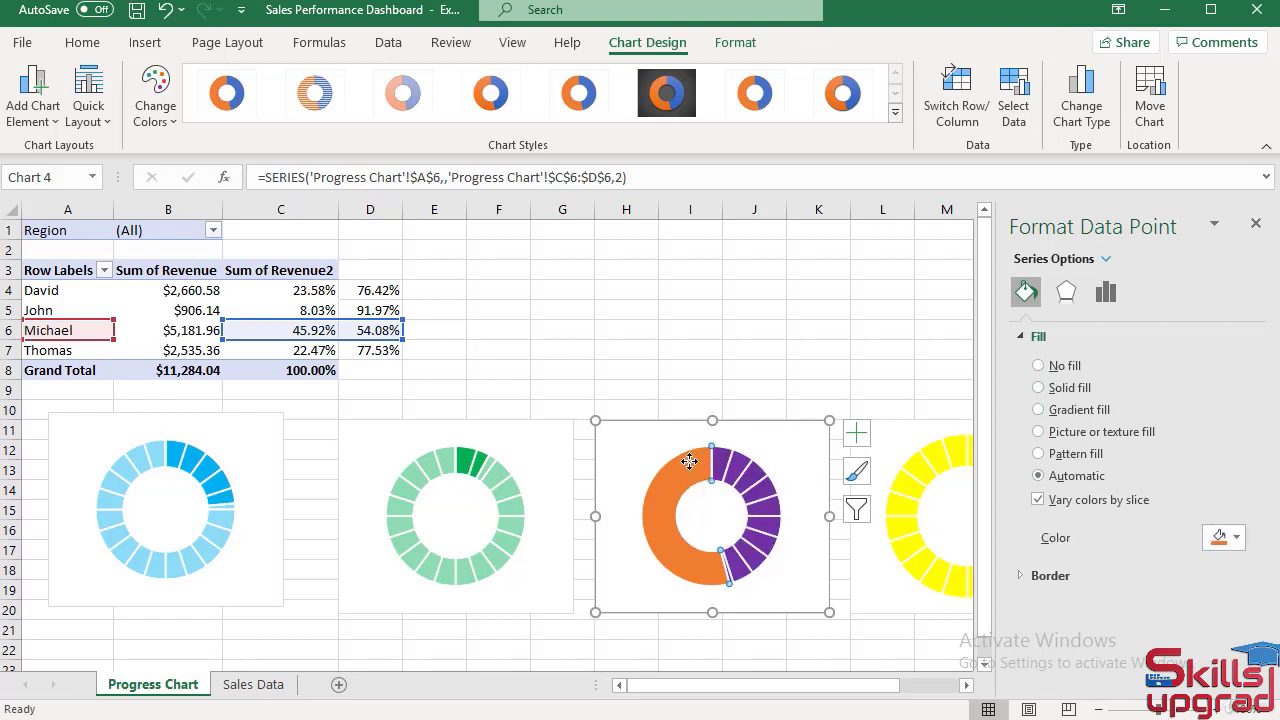
pyautogui.click(1237, 541)
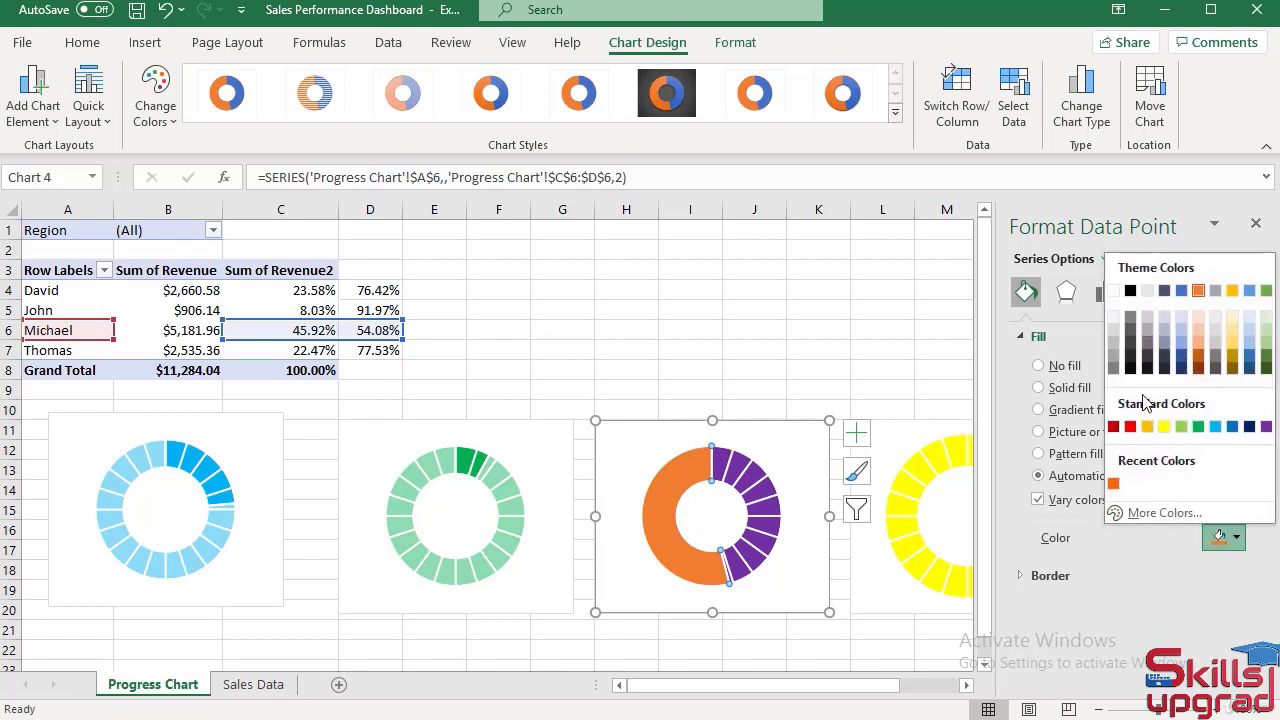
pyautogui.click(1113, 292)
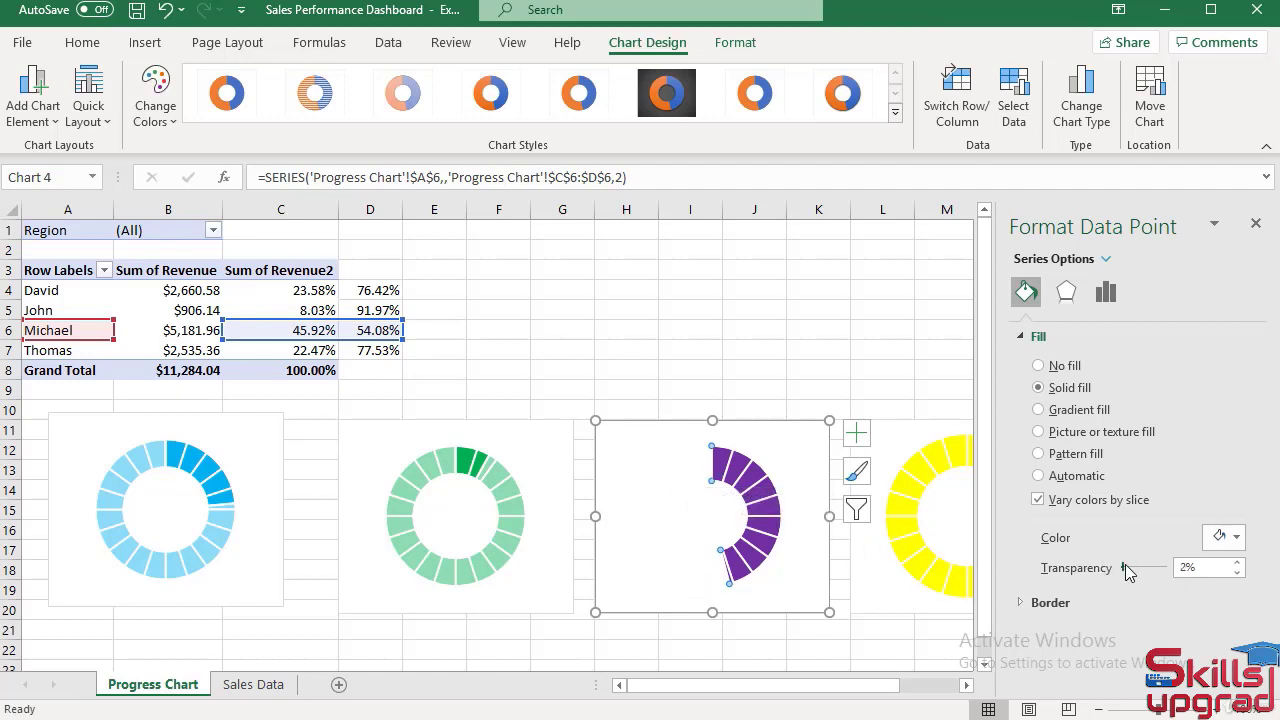
pyautogui.moveTo(1122, 567); pyautogui.dragTo(1145, 571)
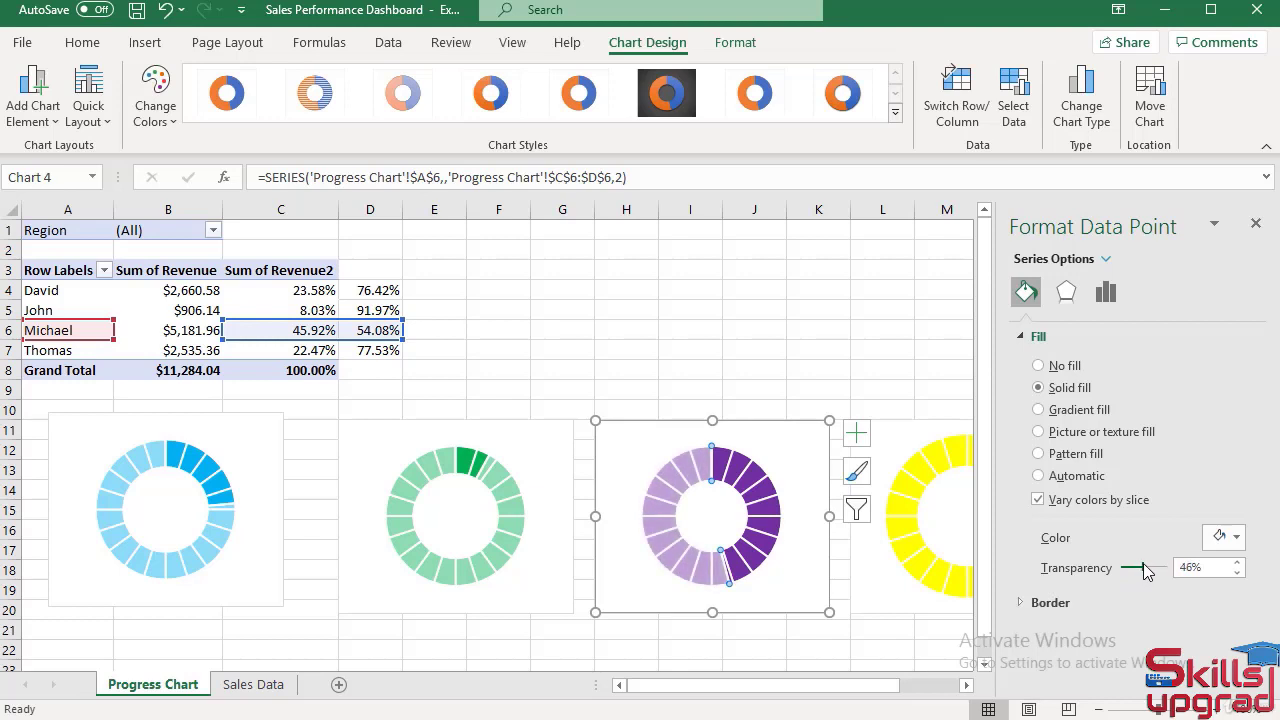
pyautogui.click(1191, 570)
pyautogui.press('BackSpace')
pyautogui.write('5')
pyautogui.click(903, 443)
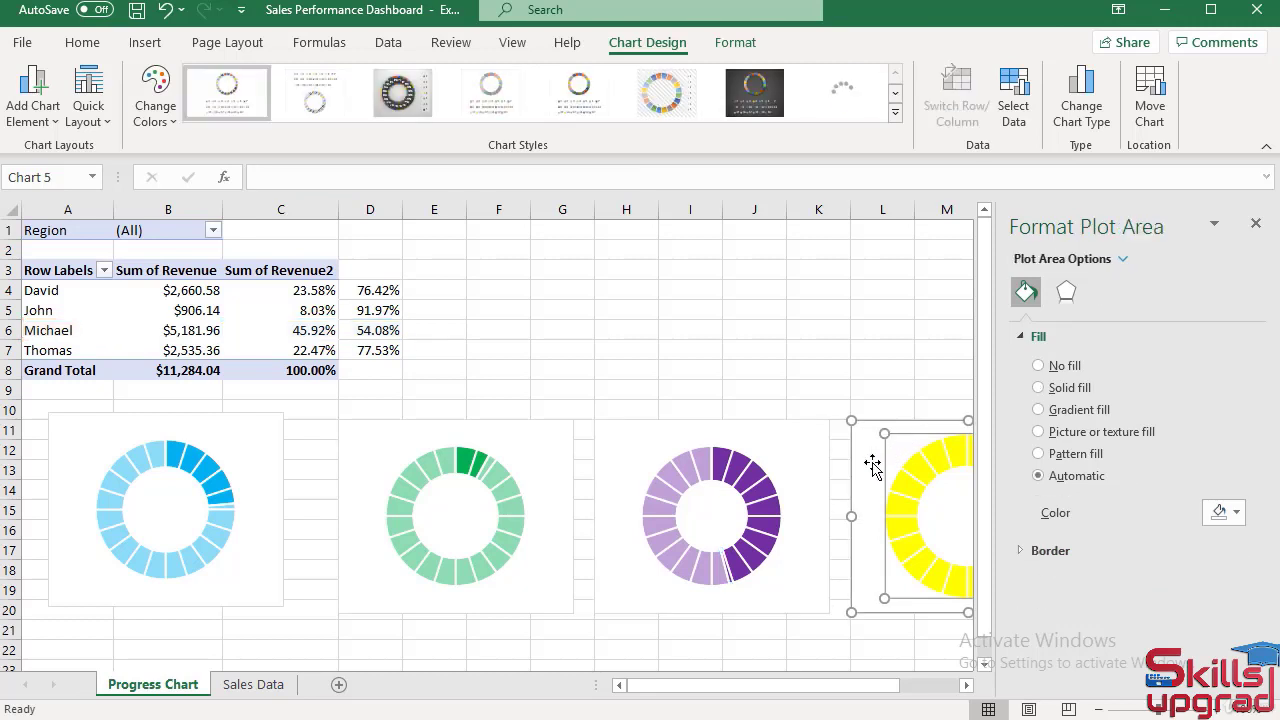
pyautogui.click(868, 462)
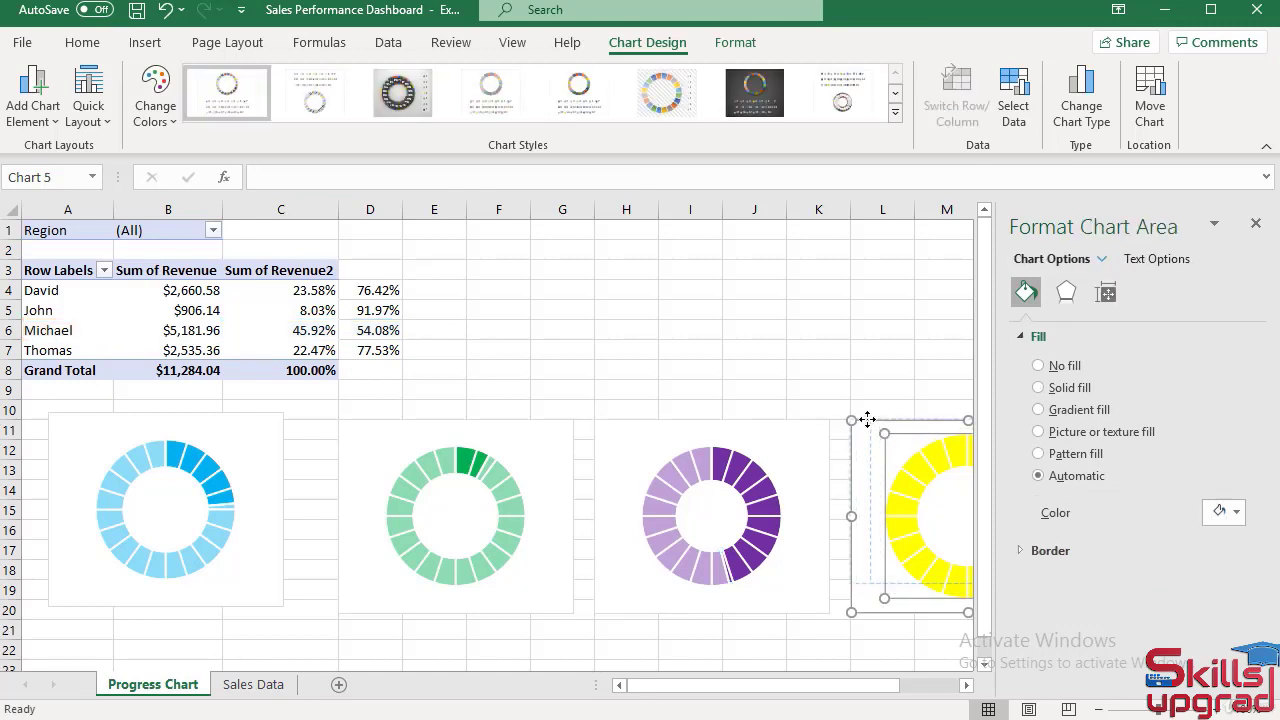
pyautogui.click(864, 423)
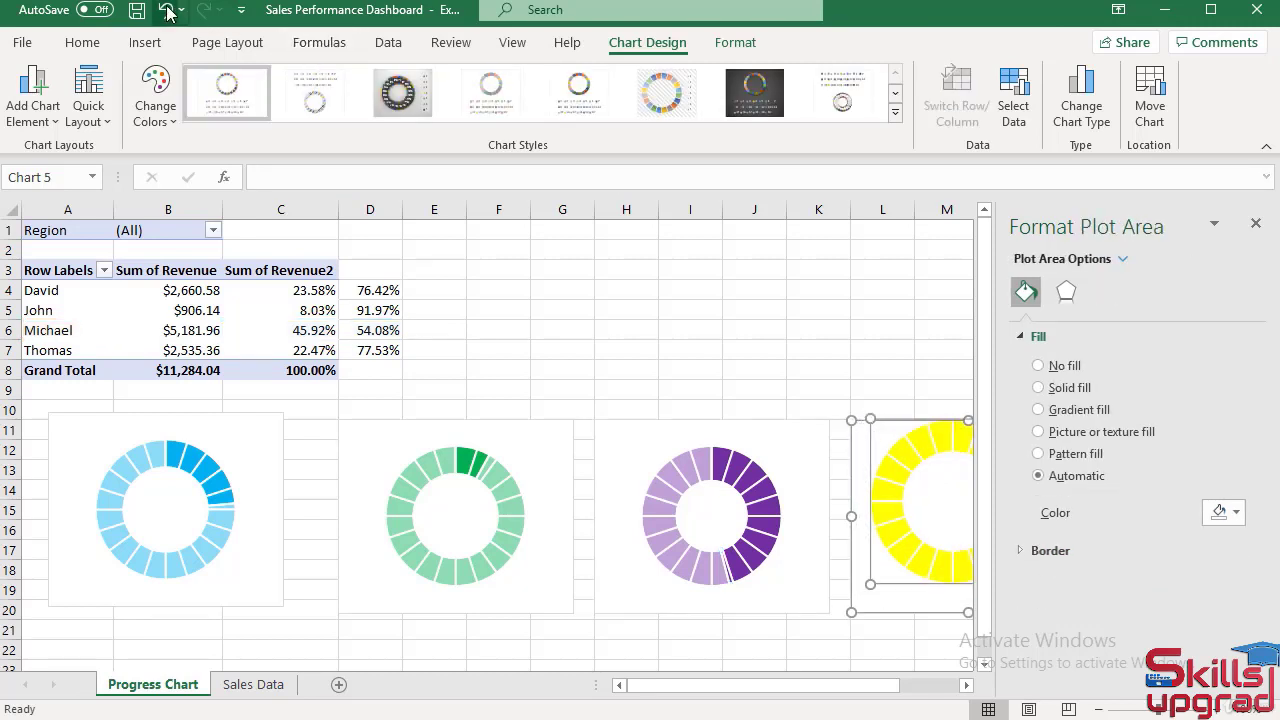
pyautogui.hotkey('ctrl', 'z')
# Move the yellow chart fully into view over the purple one and add a series named from A7 with values C7:D7.
pyautogui.moveTo(866, 423); pyautogui.dragTo(651, 260)
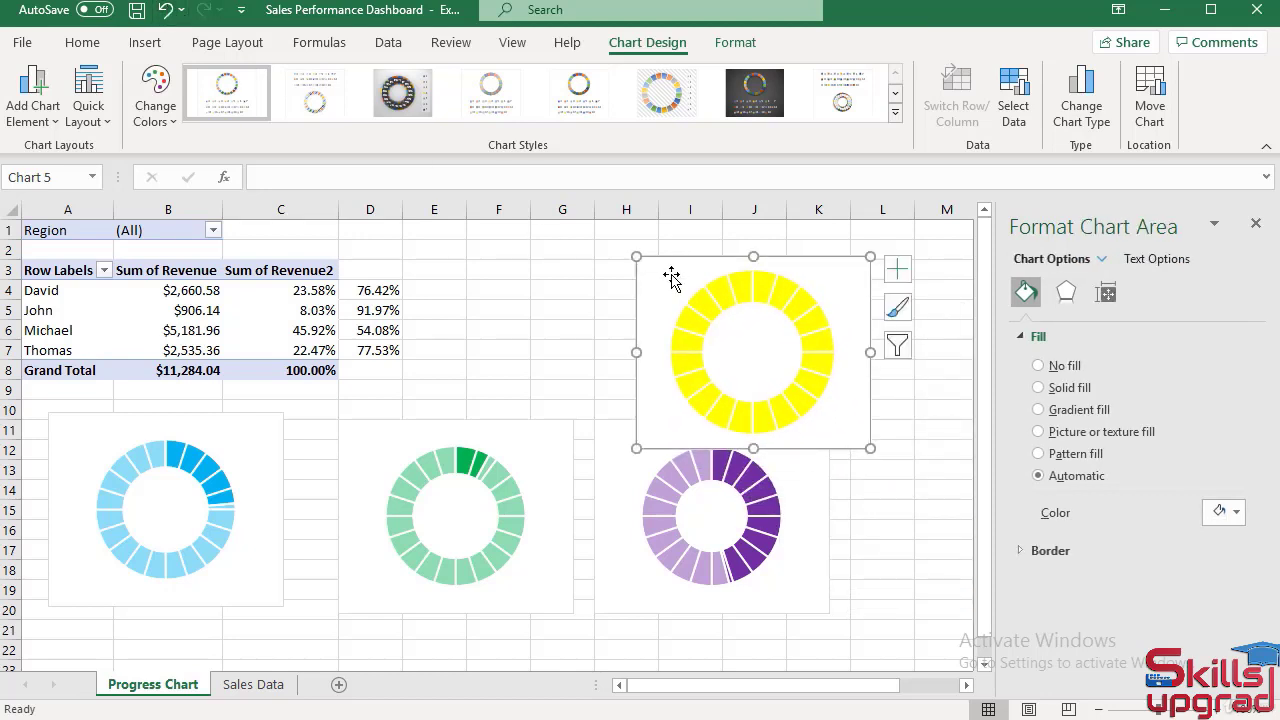
pyautogui.moveTo(846, 429); pyautogui.dragTo(843, 537)
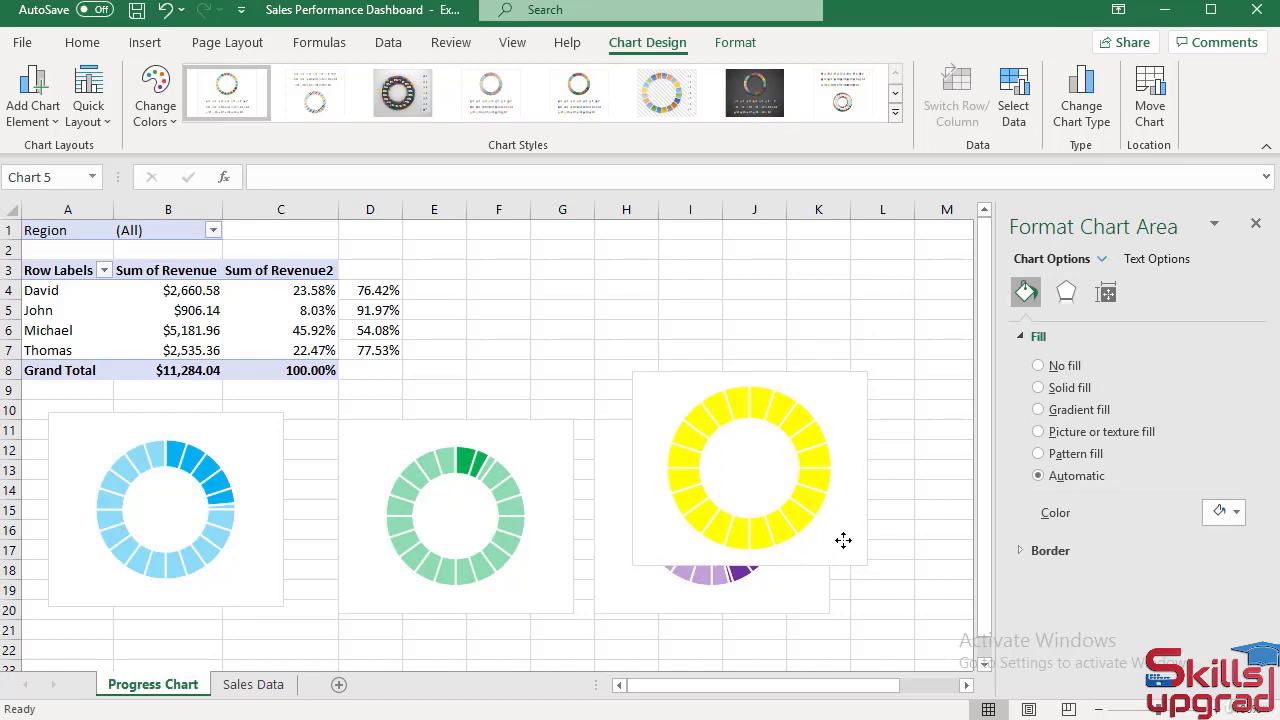
pyautogui.rightClick(846, 550)
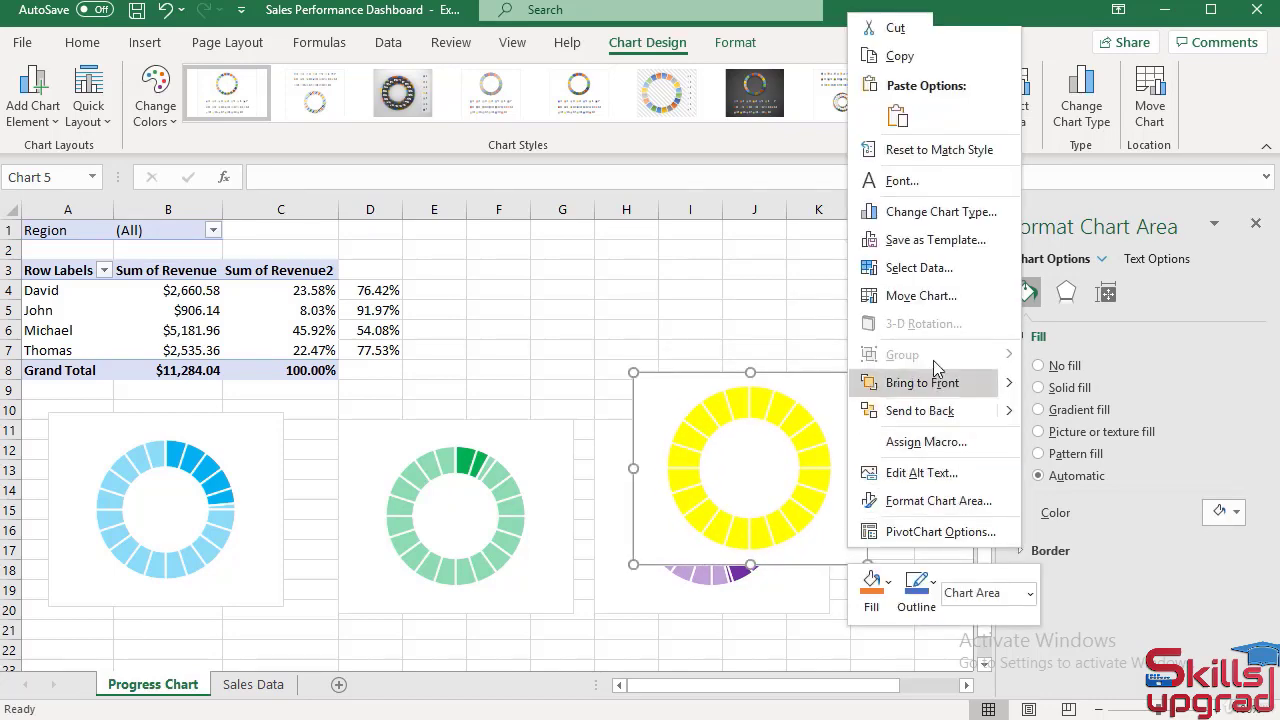
pyautogui.click(915, 268)
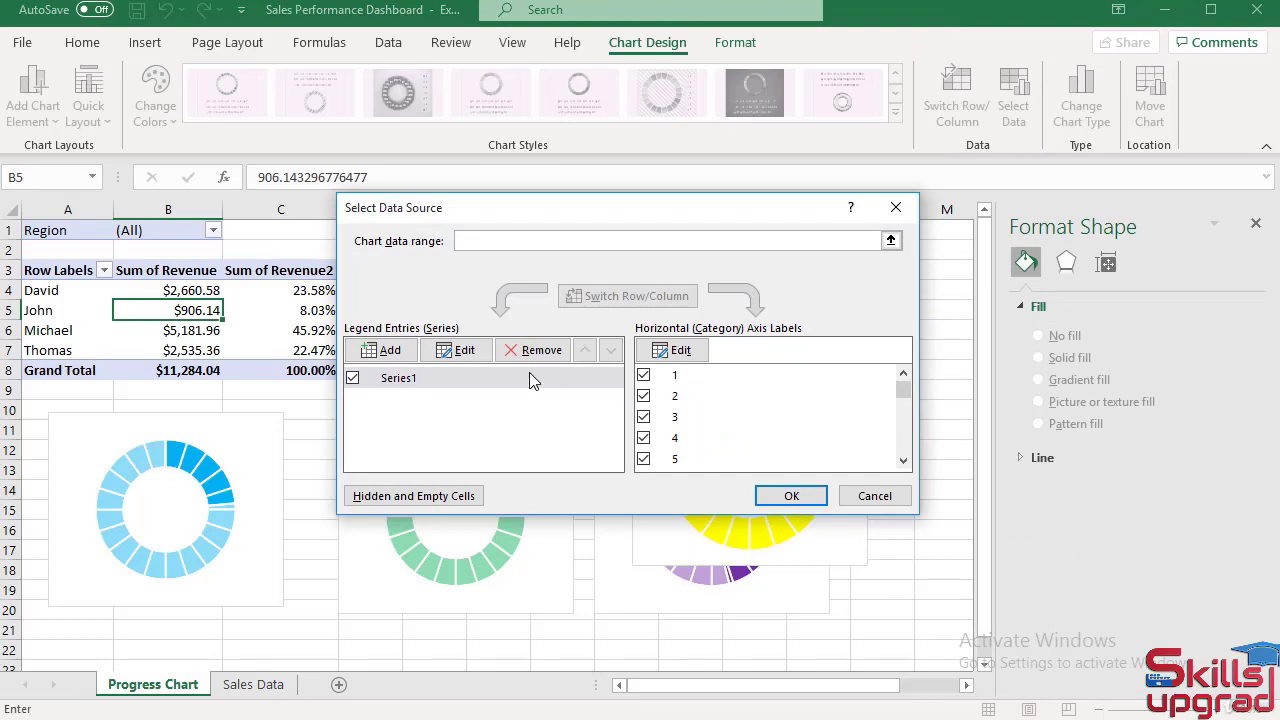
pyautogui.click(368, 350)
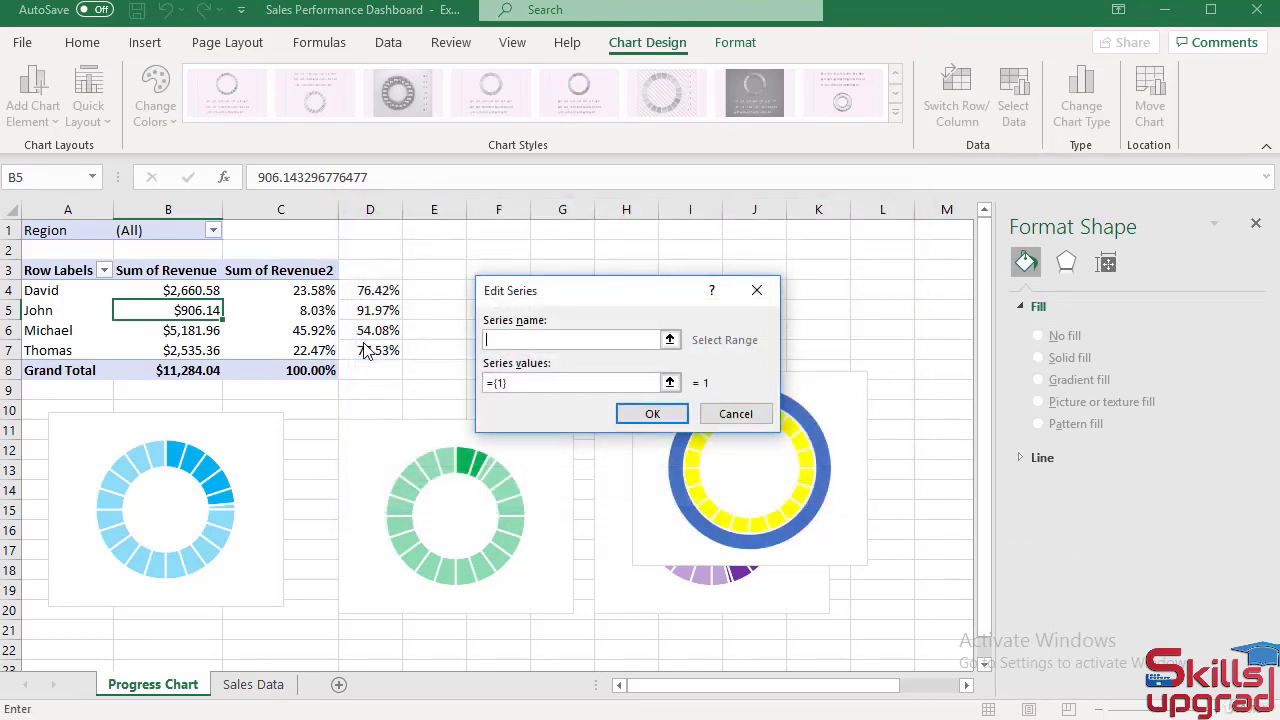
pyautogui.click(57, 351)
pyautogui.moveTo(521, 384); pyautogui.dragTo(472, 386)
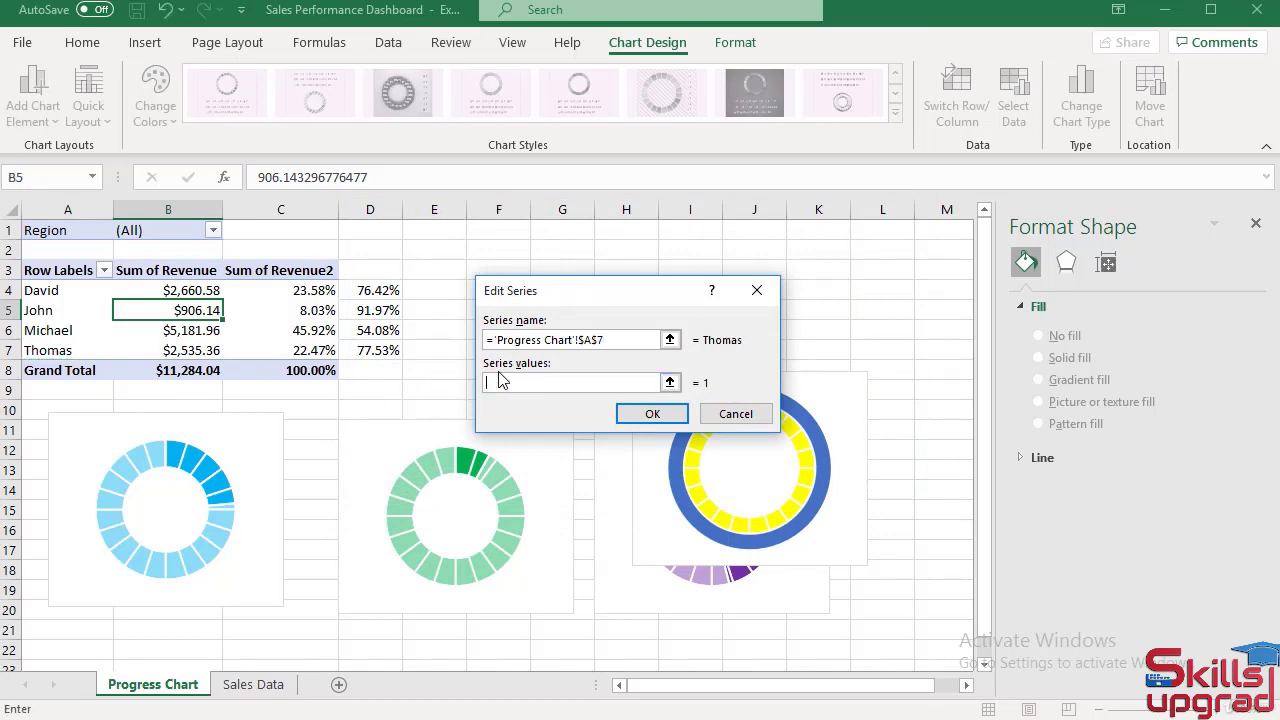
pyautogui.moveTo(296, 352); pyautogui.dragTo(366, 350)
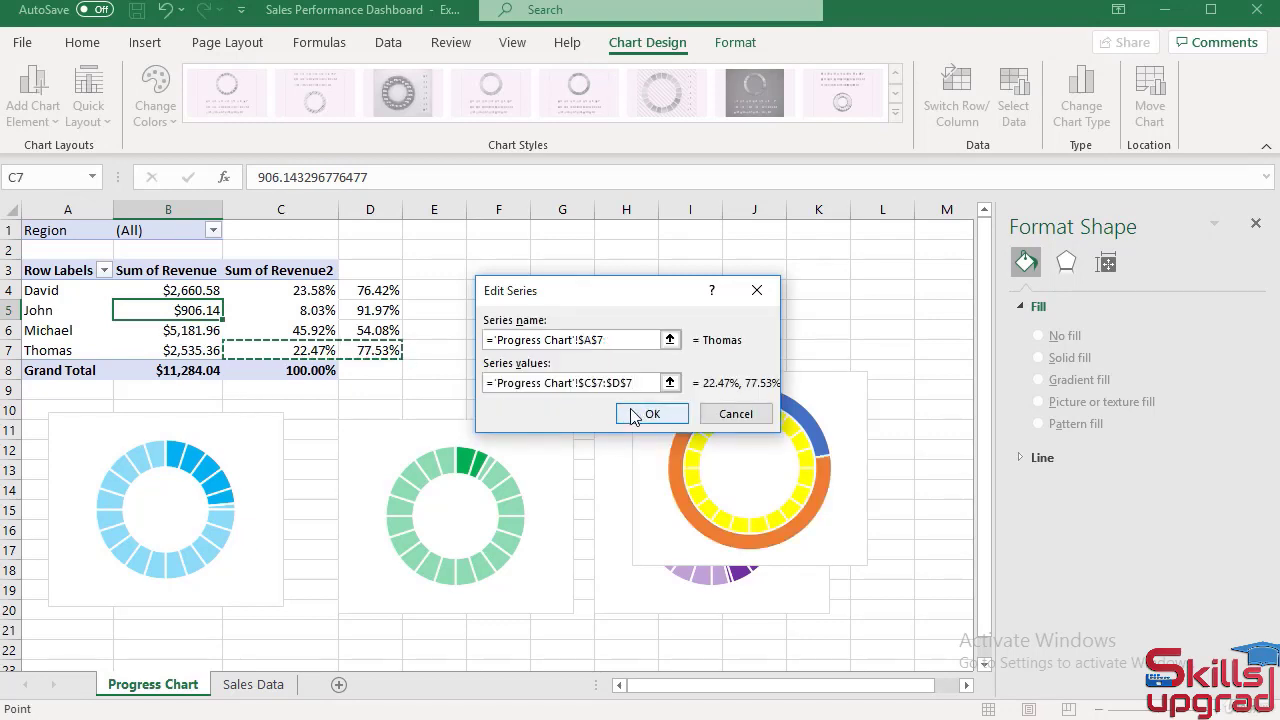
pyautogui.click(648, 414)
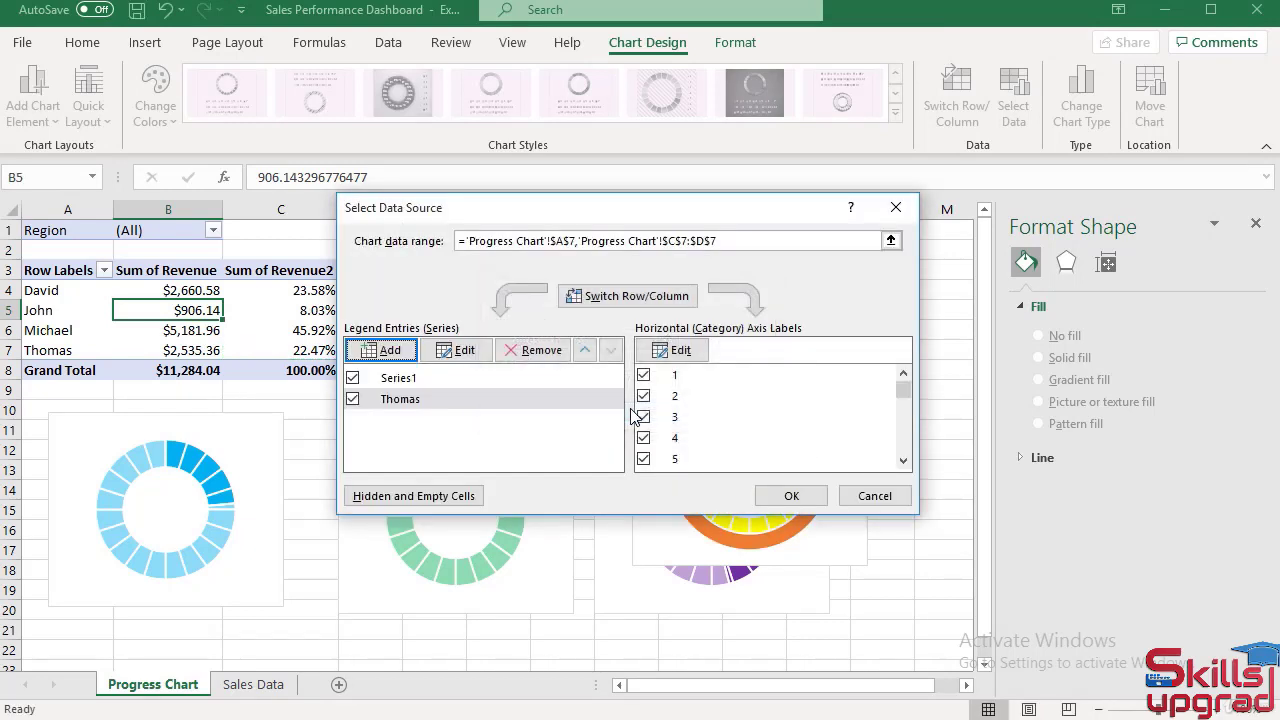
pyautogui.click(791, 495)
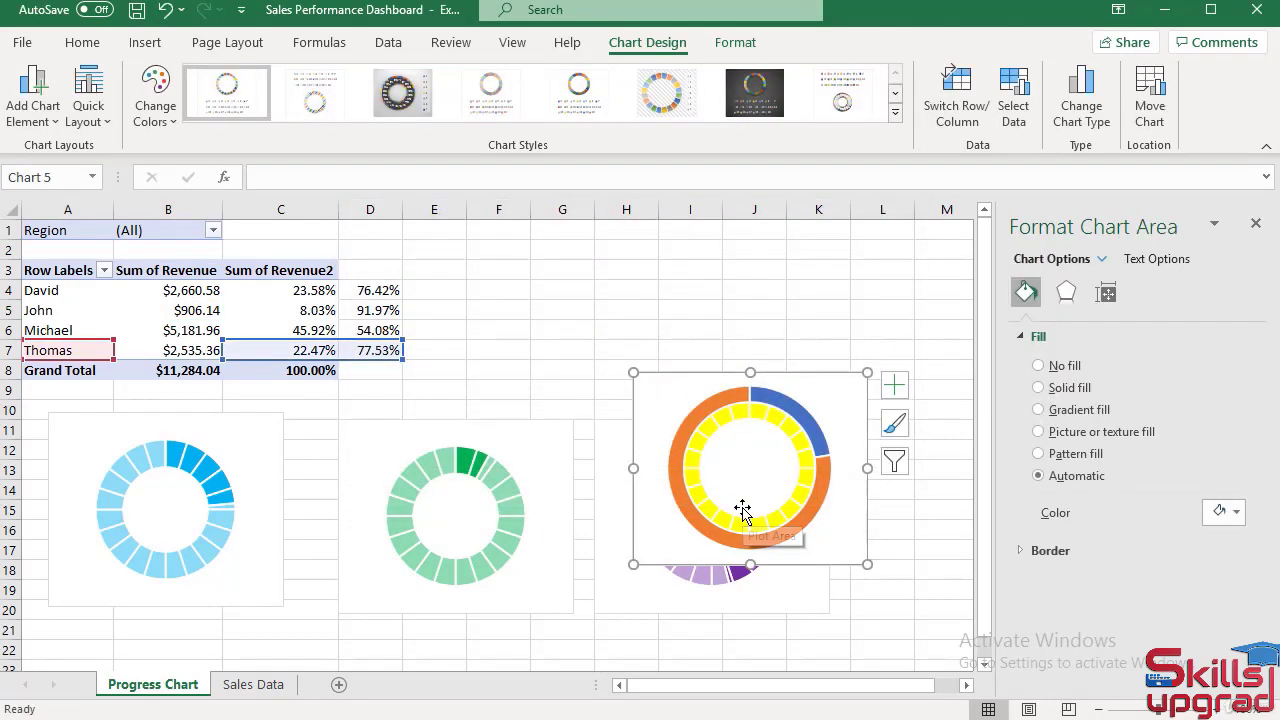
# Change the yellow chart to a custom combination with both Series1 and the A7 series as Doughnut.
pyautogui.click(1070, 125)
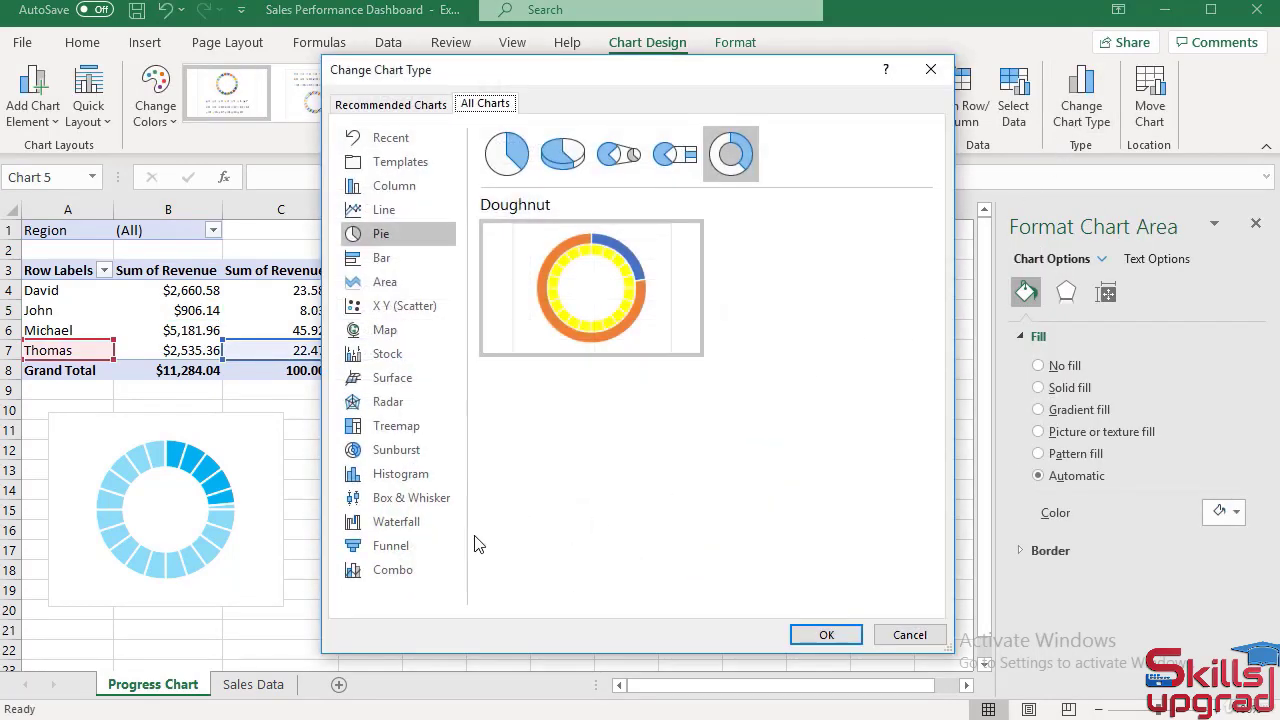
pyautogui.click(407, 568)
pyautogui.click(817, 499)
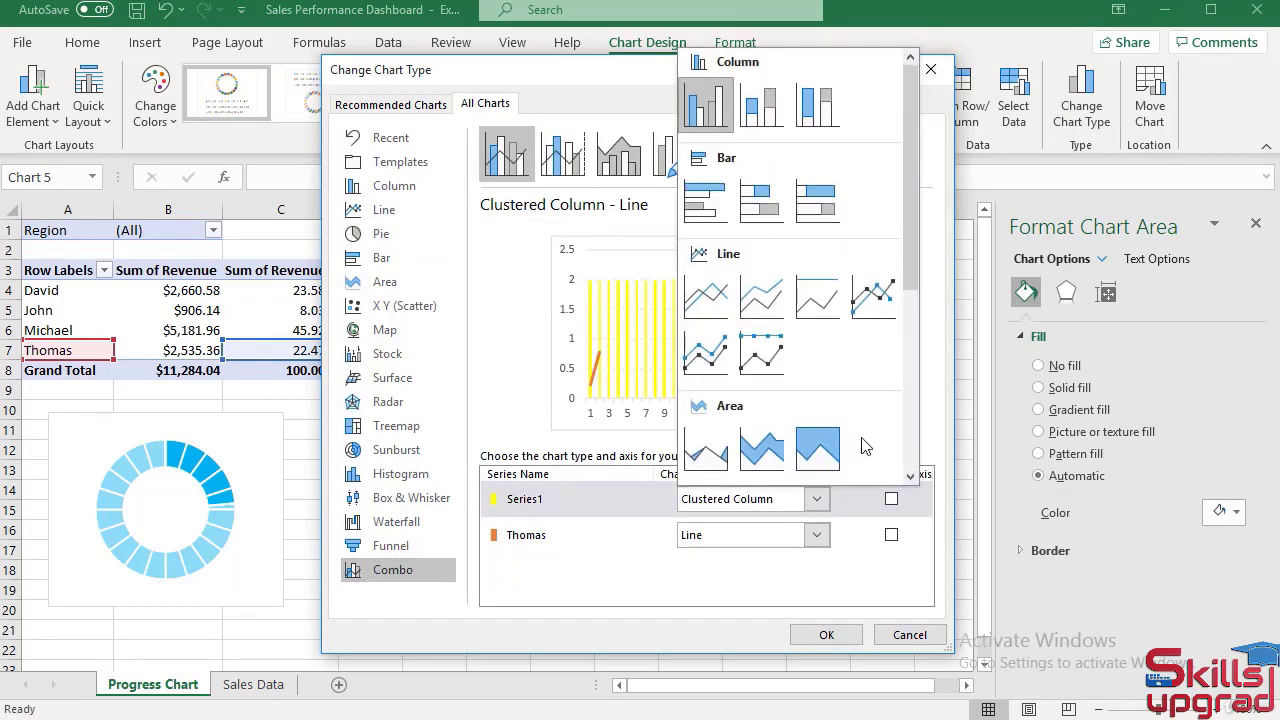
pyautogui.scroll(-5, 873, 297)
pyautogui.click(874, 198)
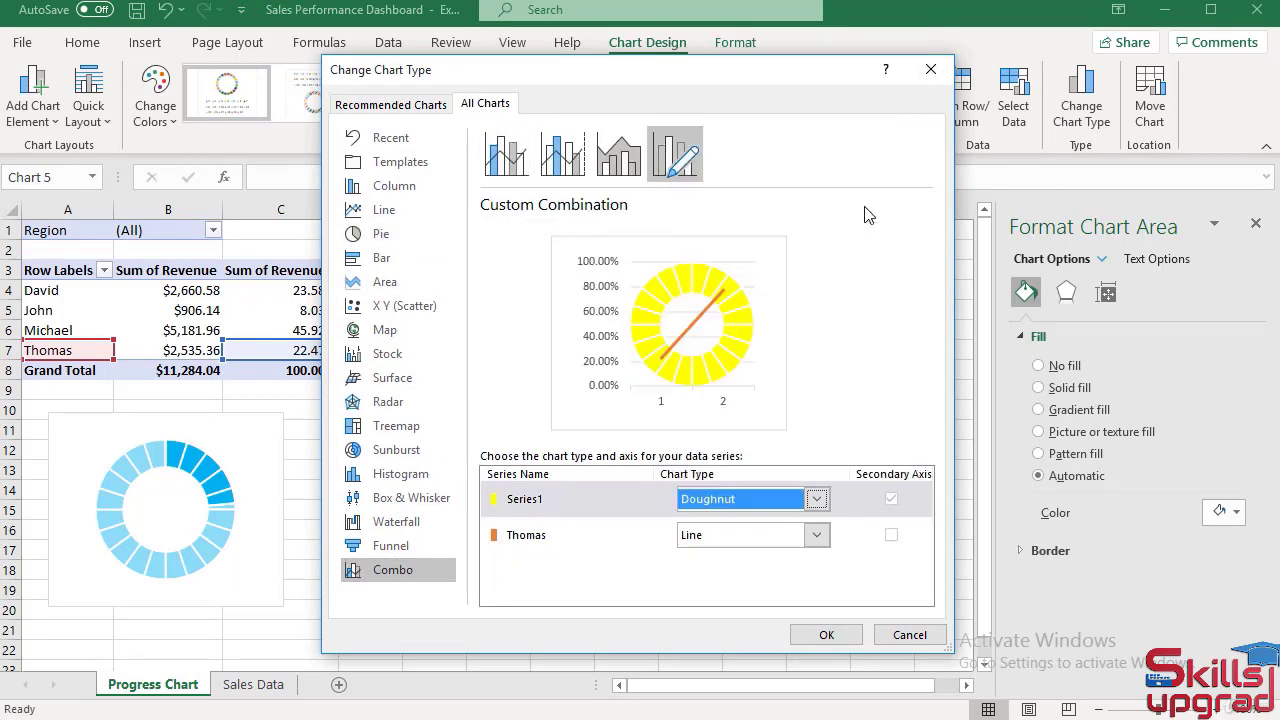
pyautogui.click(817, 540)
pyautogui.scroll(-5, 875, 390)
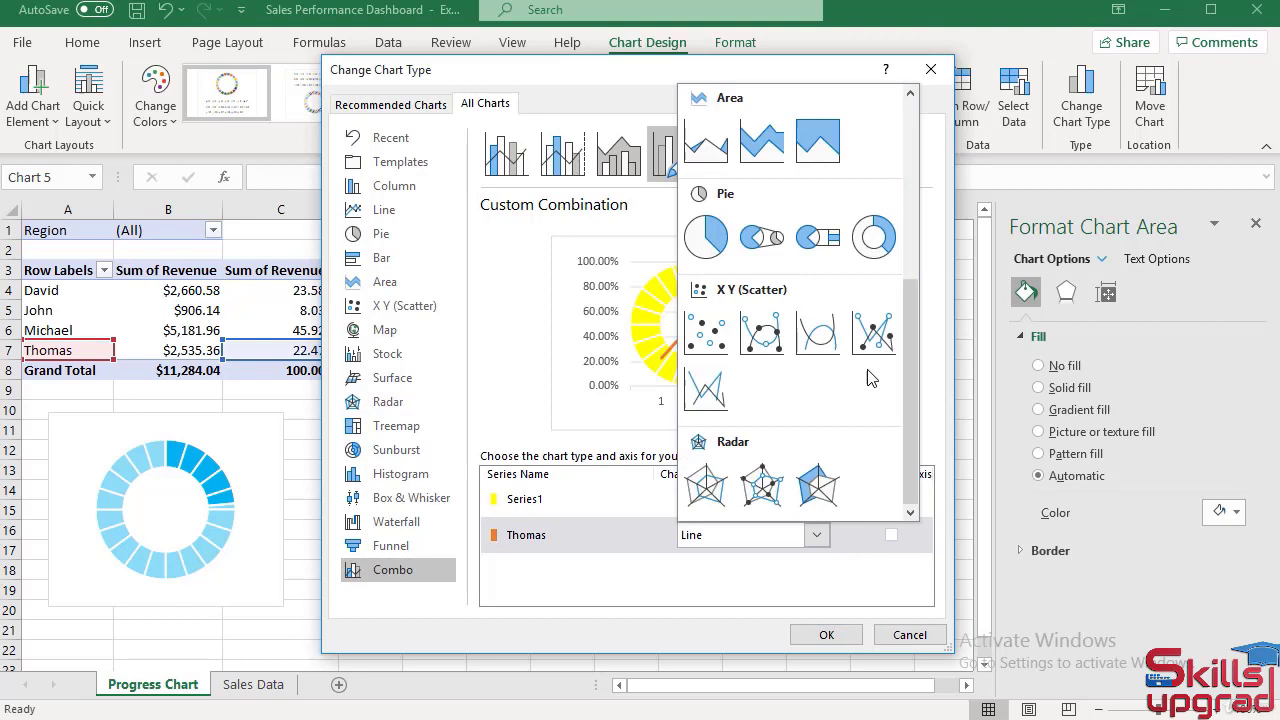
pyautogui.click(860, 248)
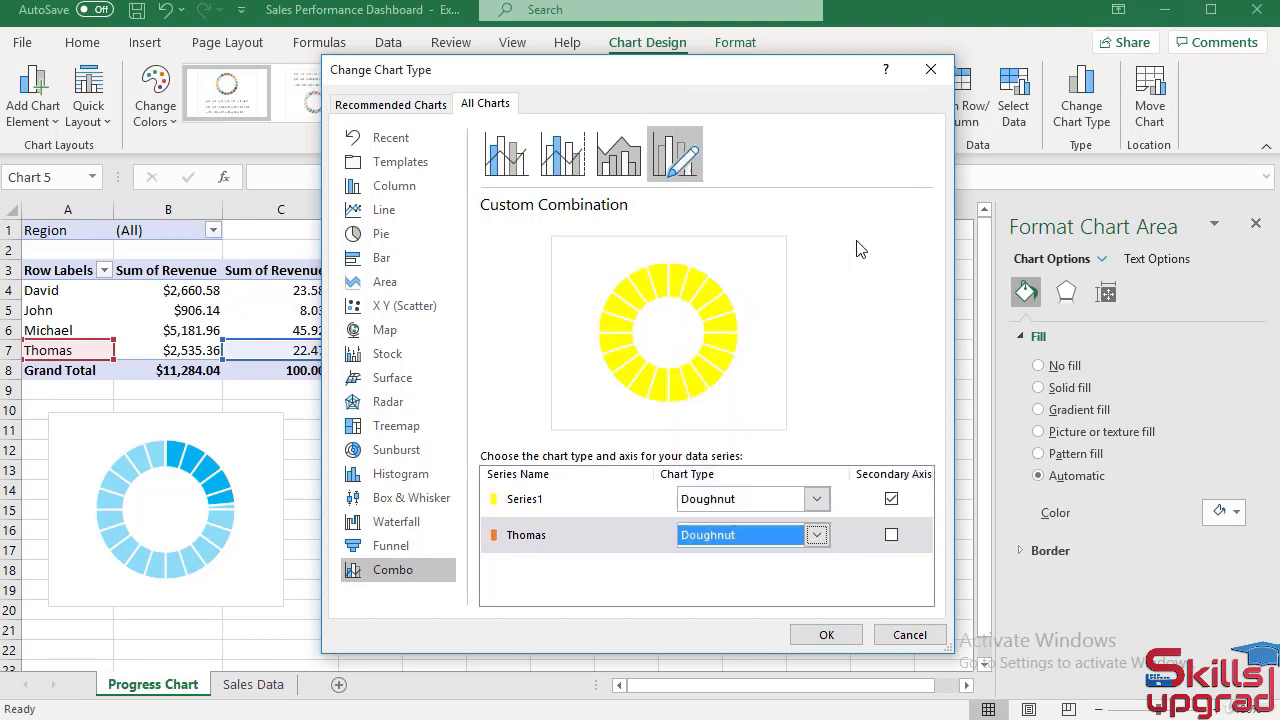
# Plot the A7 series on the secondary axis instead of Series1 and apply the chart type change.
pyautogui.click(894, 534)
pyautogui.click(893, 498)
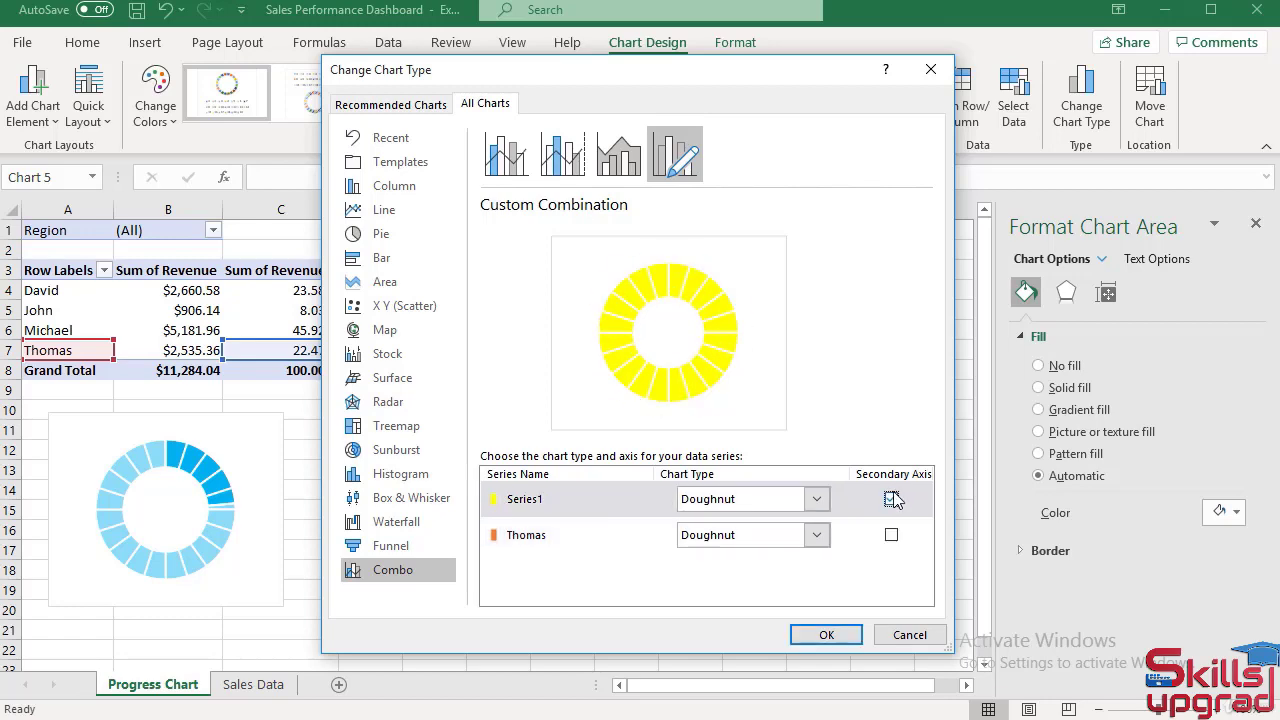
pyautogui.click(892, 534)
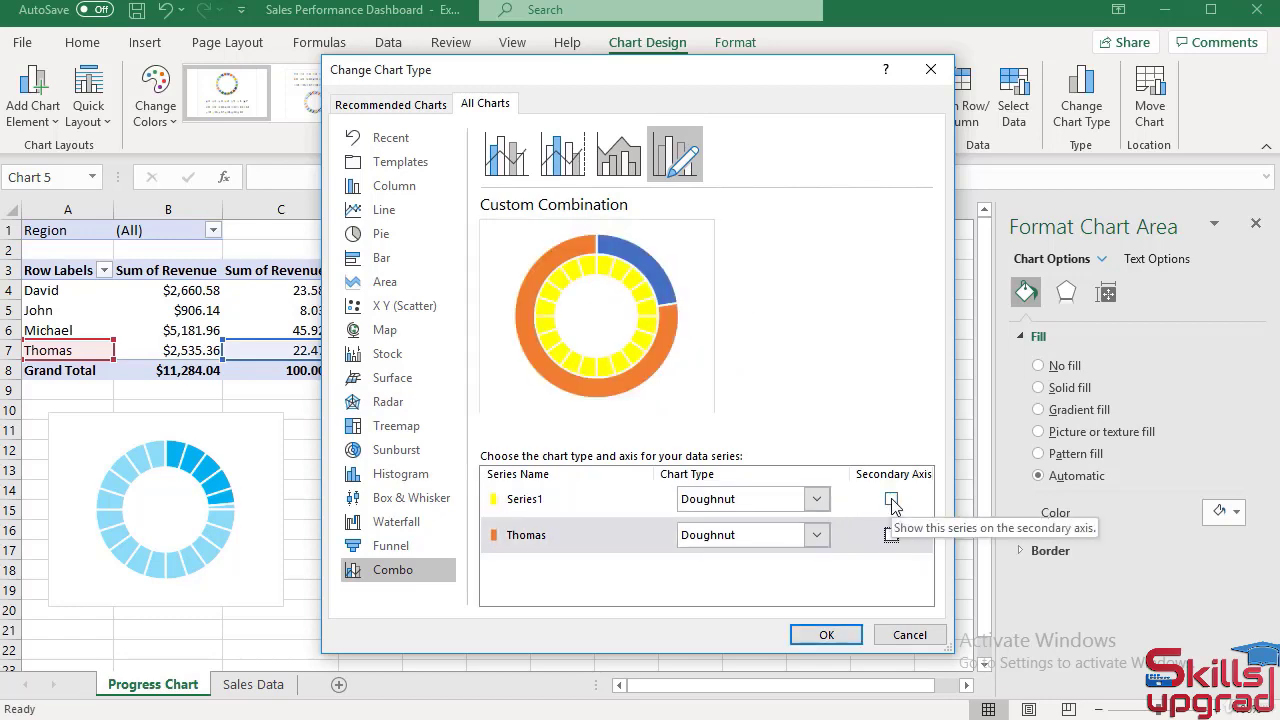
pyautogui.click(892, 535)
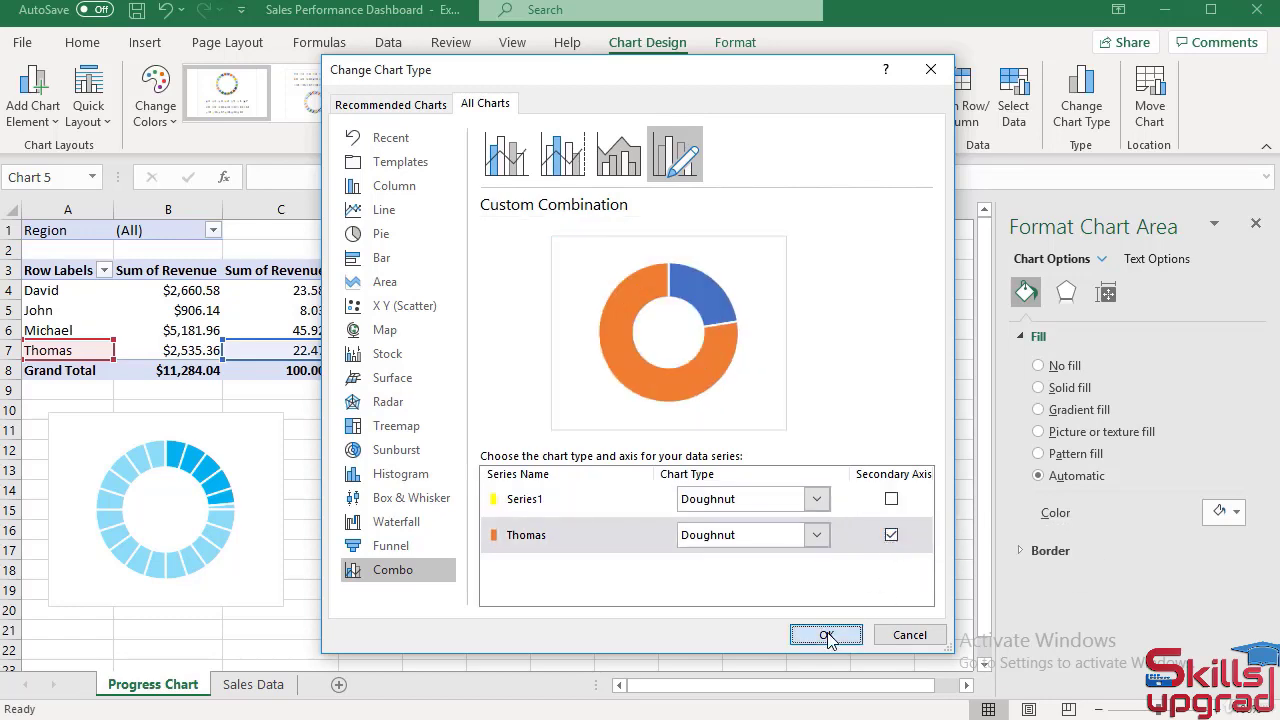
pyautogui.click(826, 634)
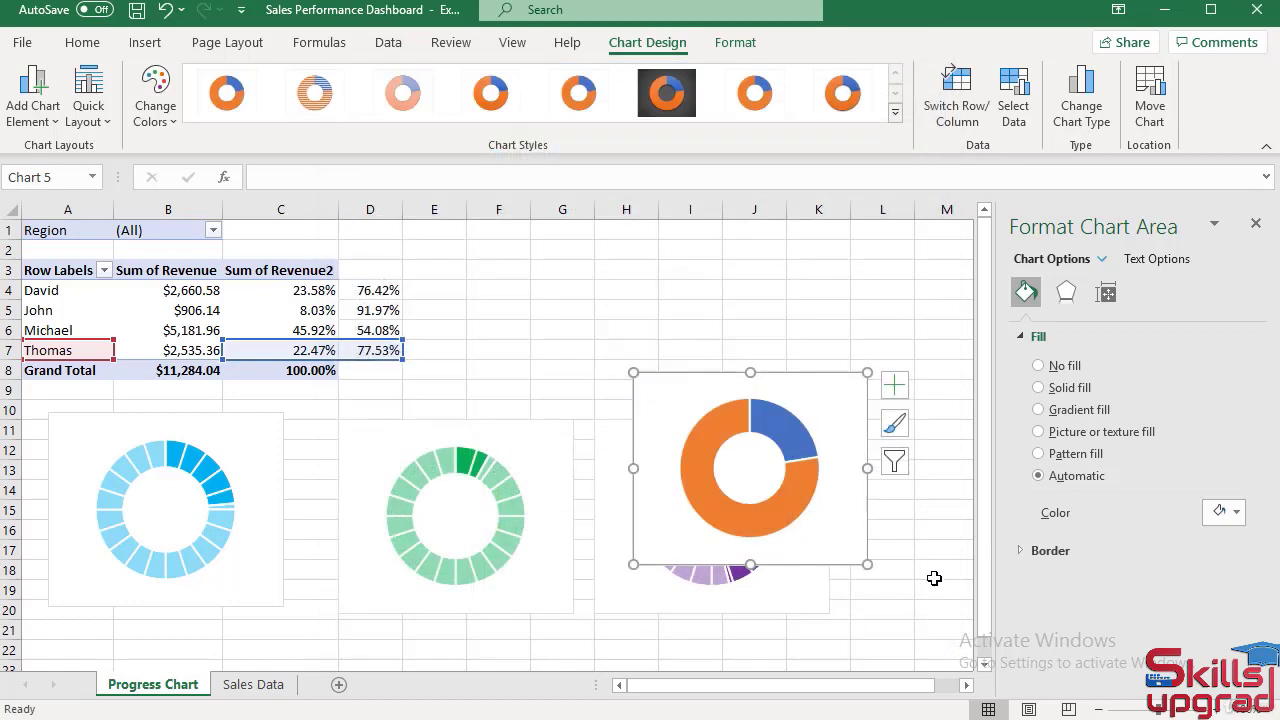
# Set the C7 share slice of the overlaid ring in the fourth chart to no fill.
pyautogui.click(783, 431)
pyautogui.click(783, 431)
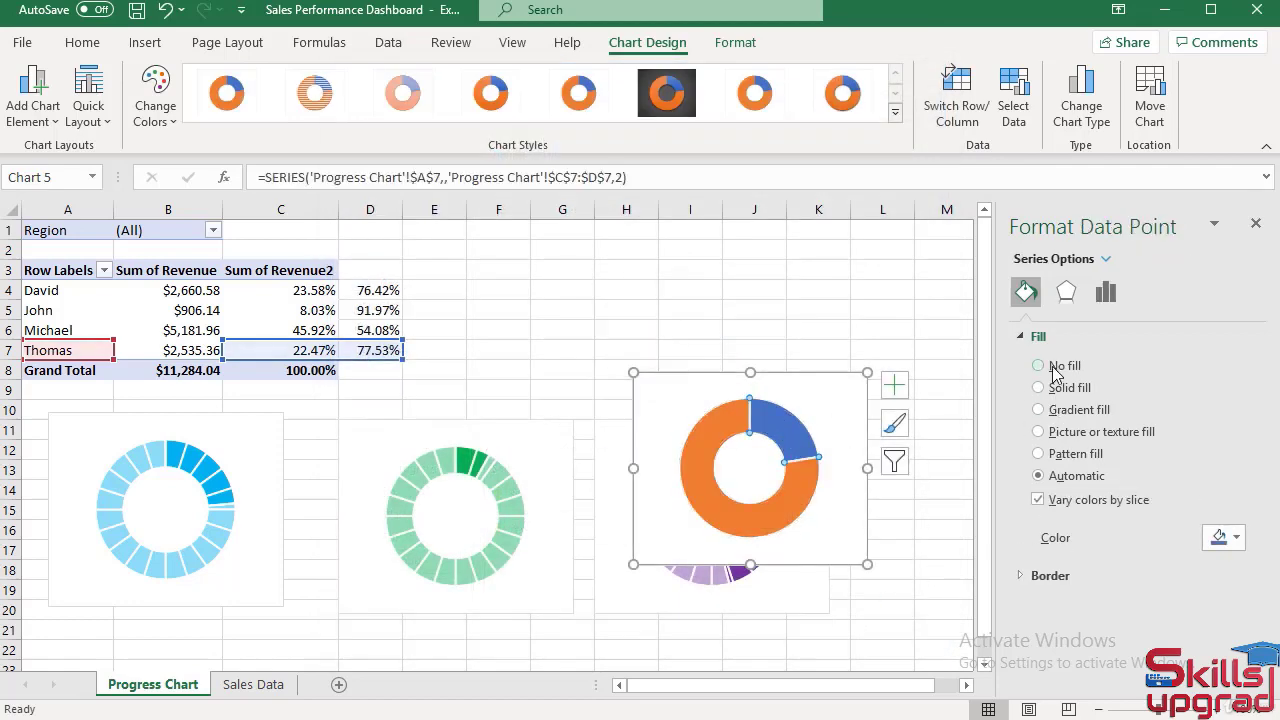
pyautogui.click(1039, 366)
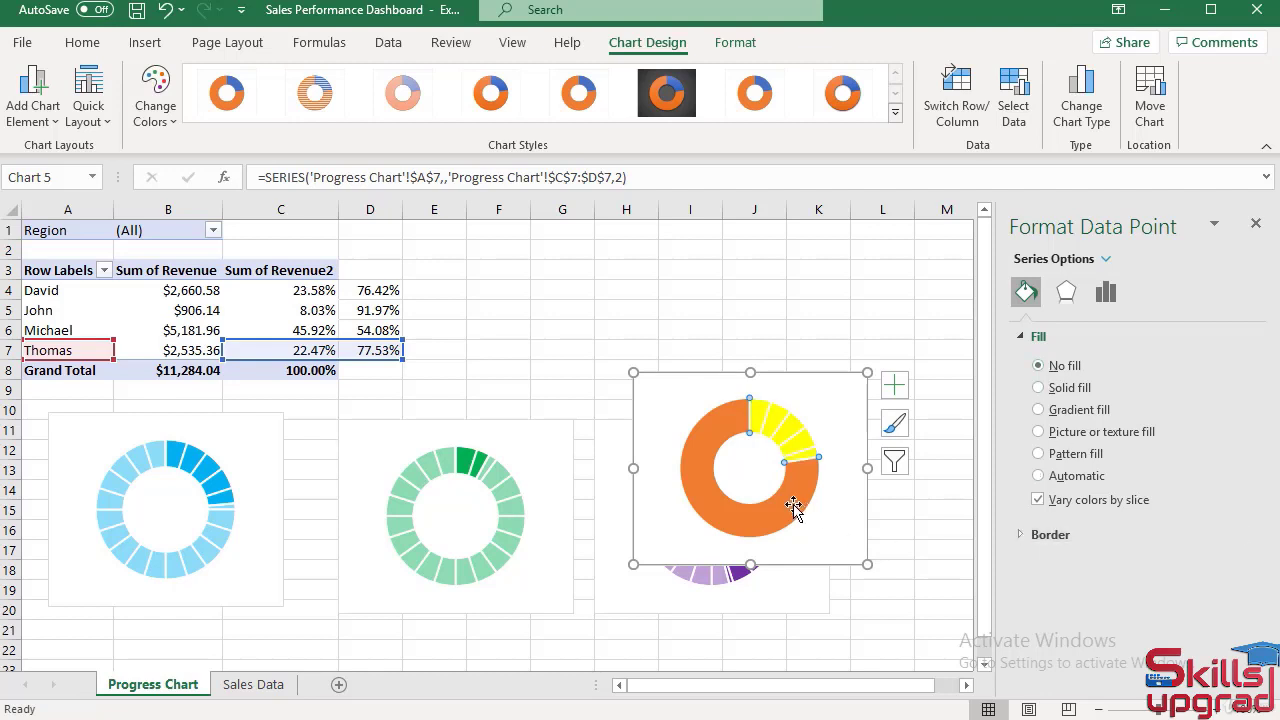
# Fill the fourth chart's overlaid D7 remainder slice with solid white and set its transparency to 45%.
pyautogui.hotkey('ctrl', 'z')
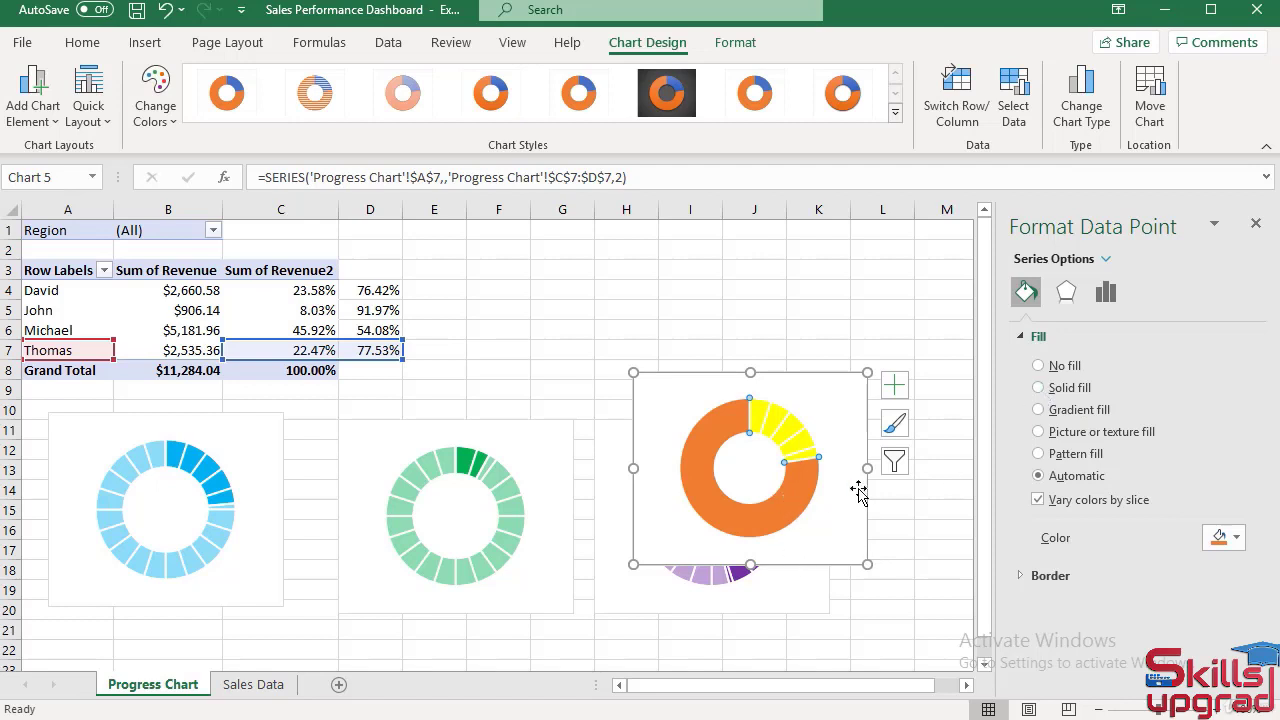
pyautogui.click(1039, 388)
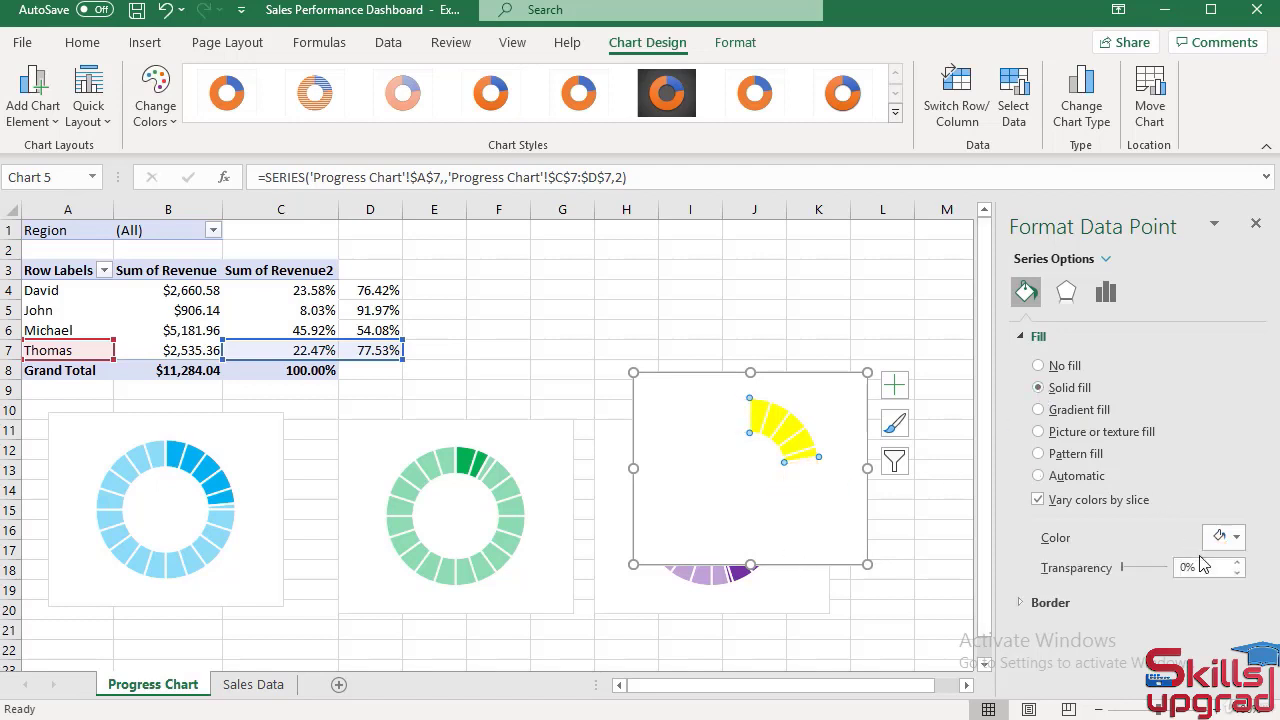
pyautogui.click(1238, 538)
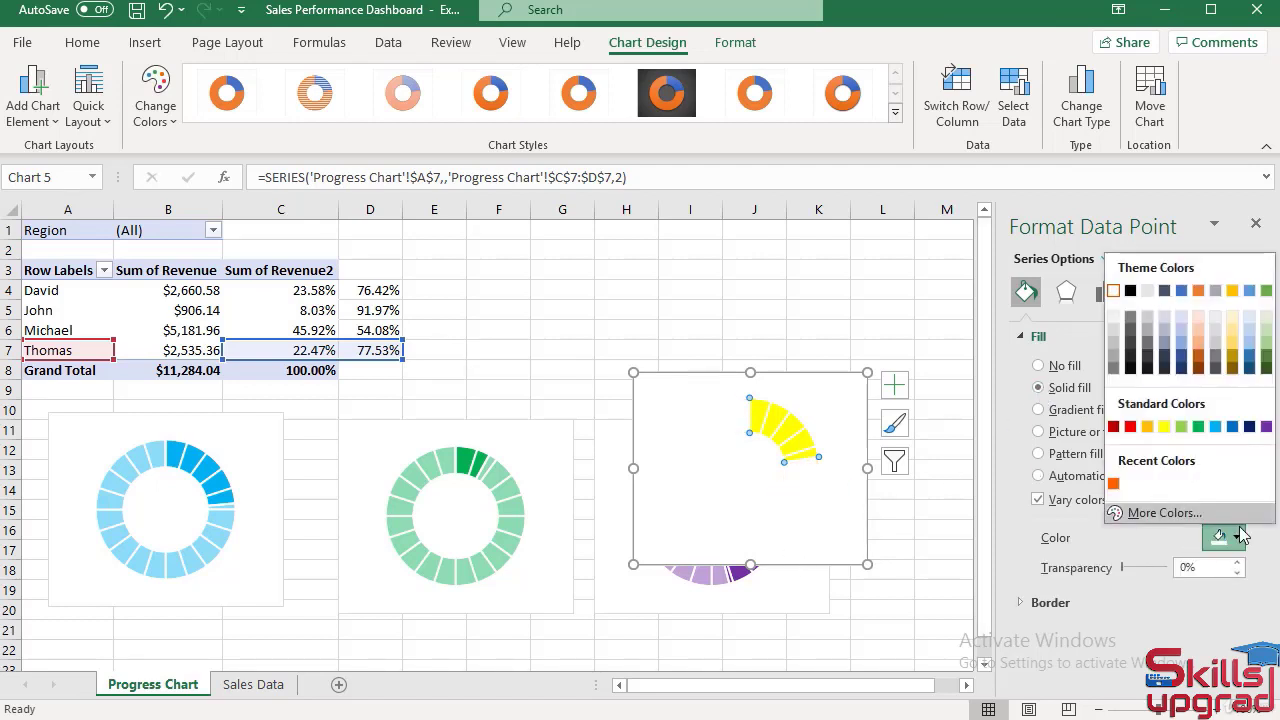
pyautogui.click(1113, 291)
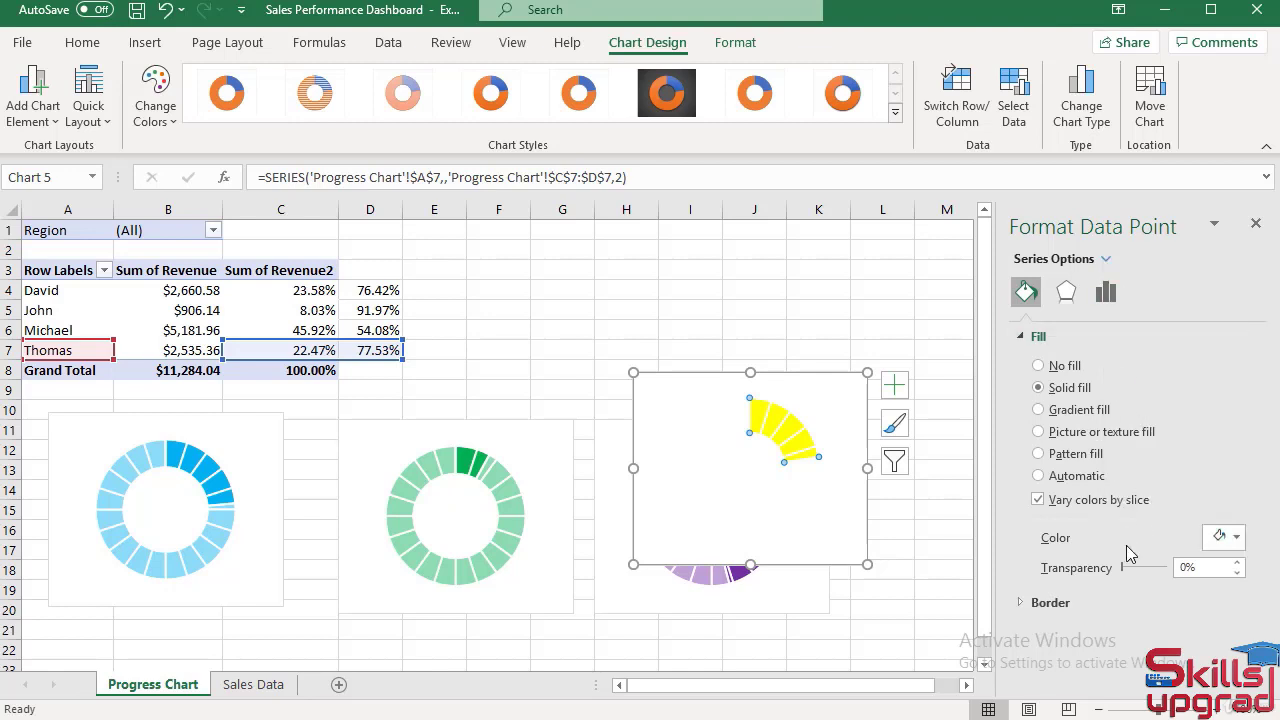
pyautogui.moveTo(1124, 567); pyautogui.dragTo(1130, 566)
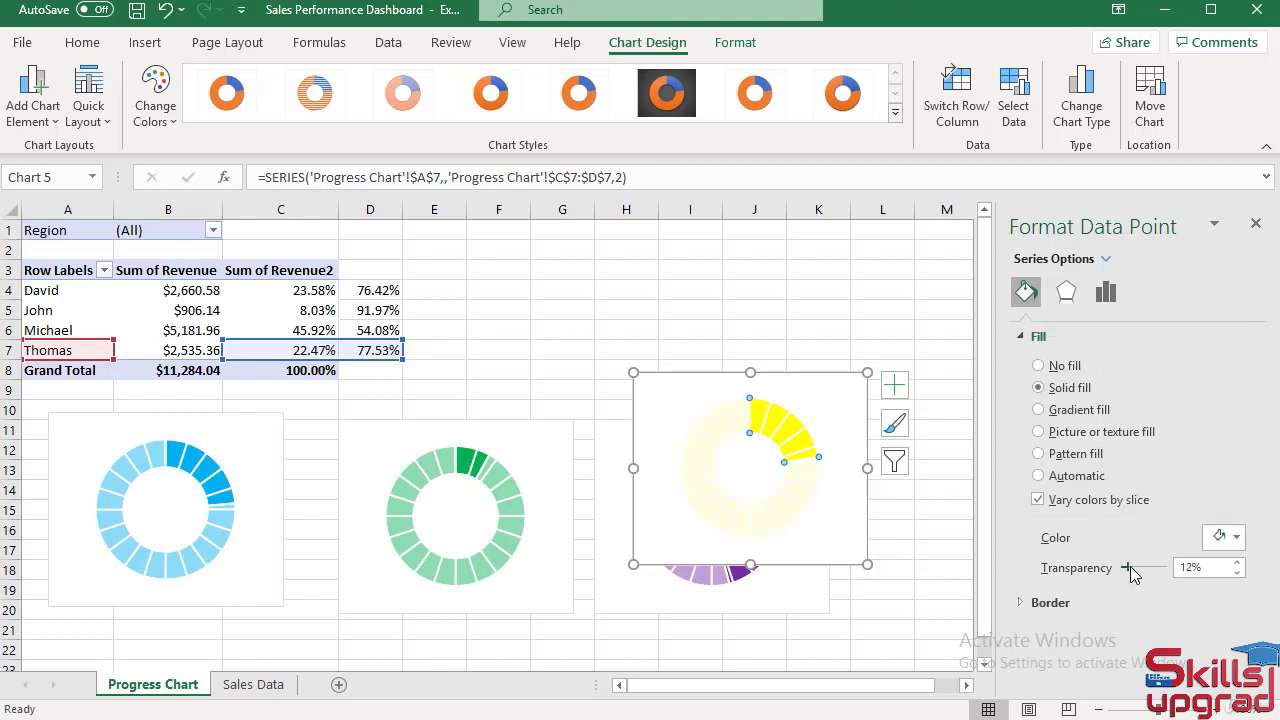
pyautogui.click(1191, 567)
pyautogui.press('BackSpace')
pyautogui.press('BackSpace')
pyautogui.write('45')
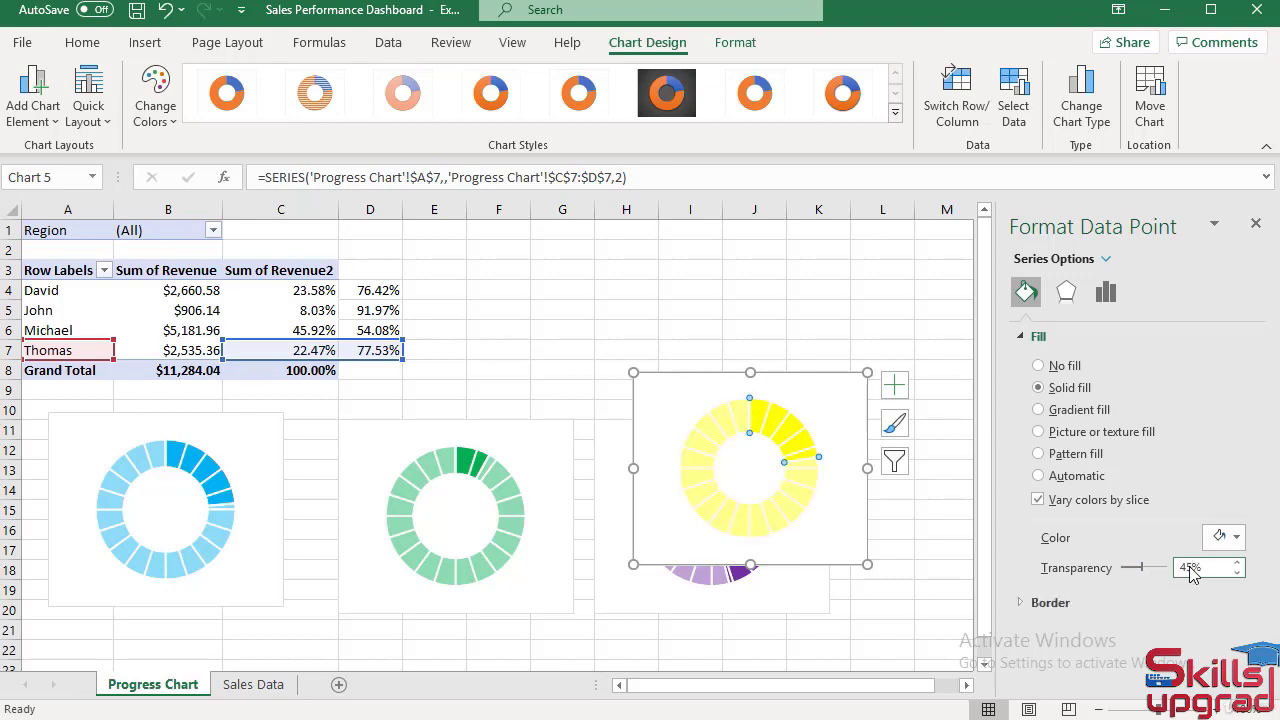
# Set the doughnut hole size of the fourth chart's overlaid A7 series to 60%.
pyautogui.click(821, 456)
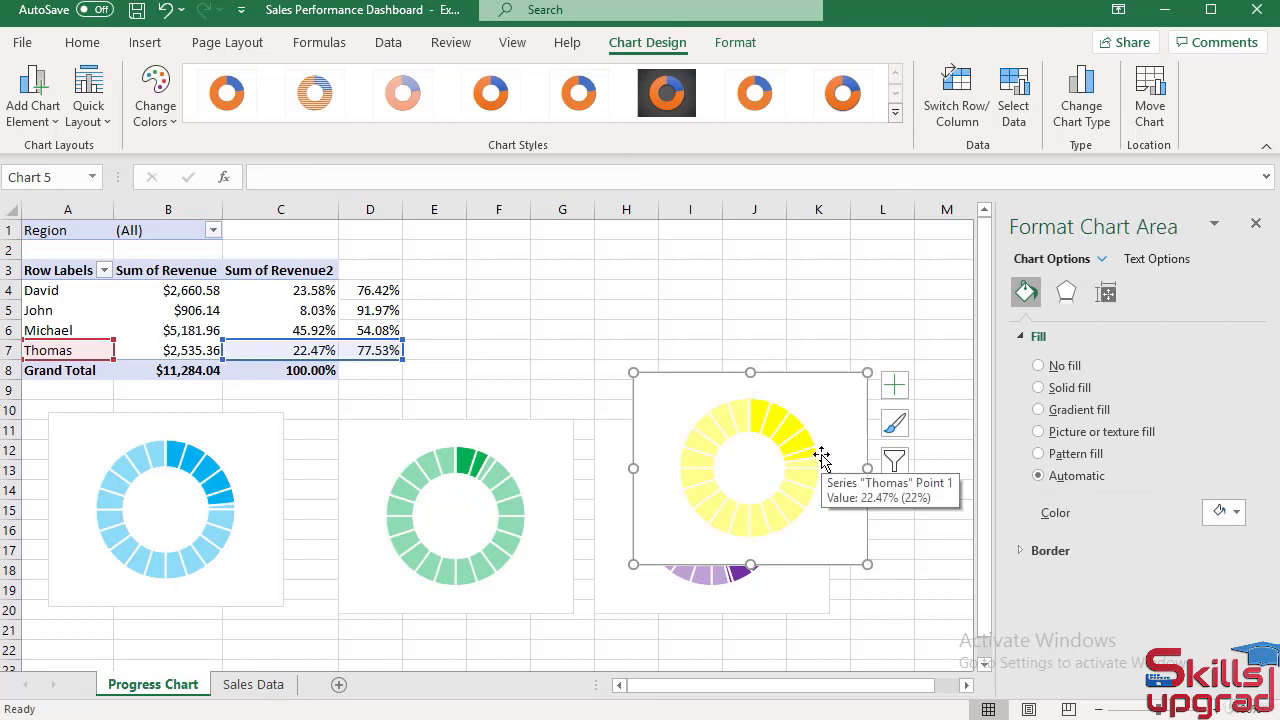
pyautogui.click(816, 410)
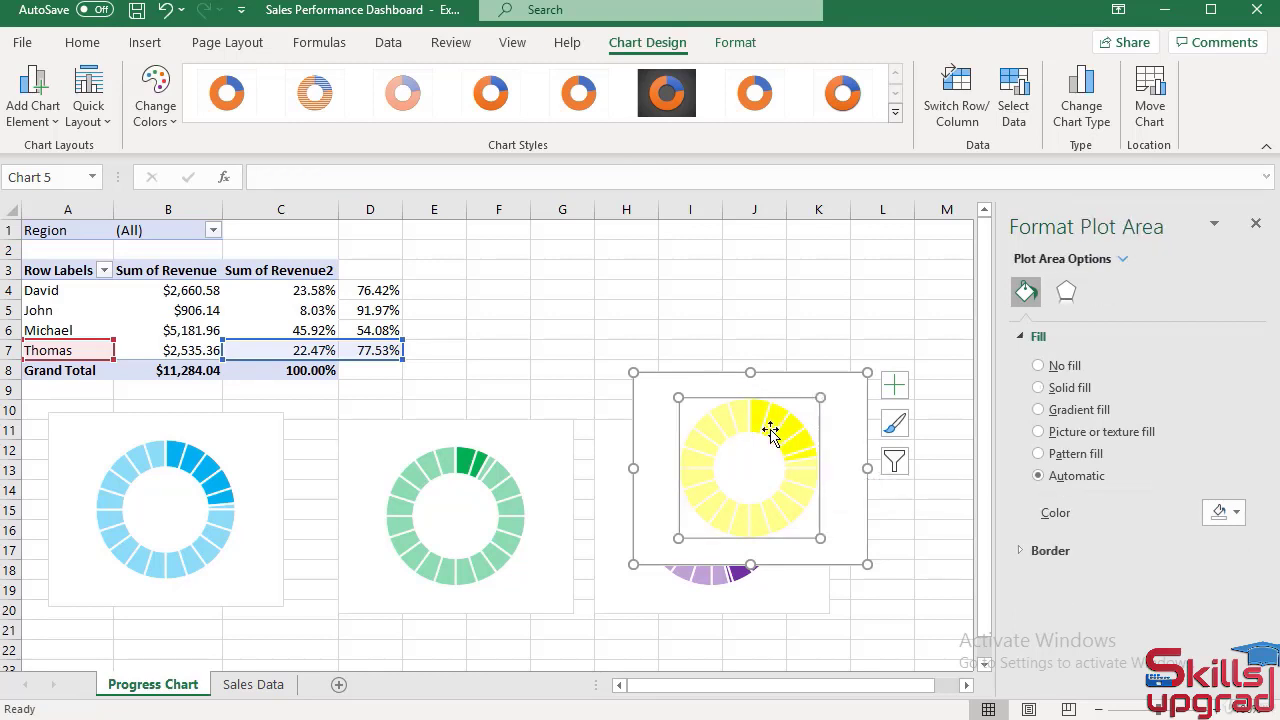
pyautogui.click(788, 430)
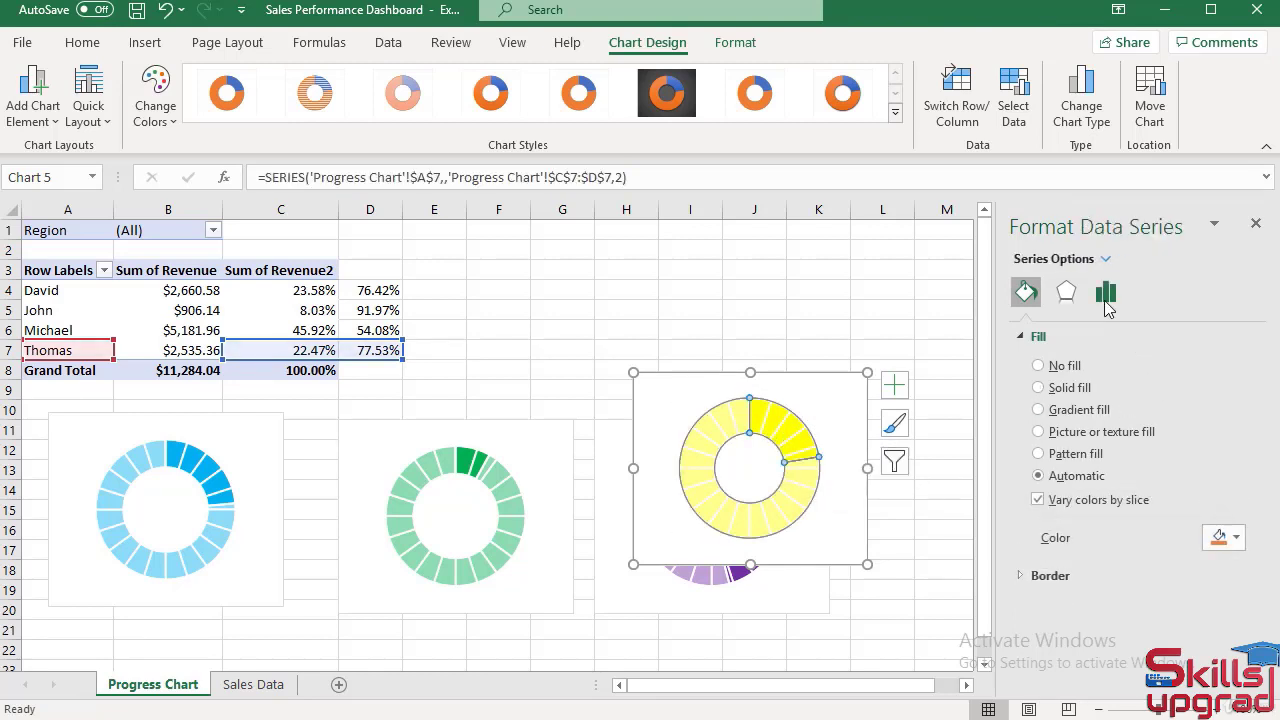
pyautogui.click(1105, 295)
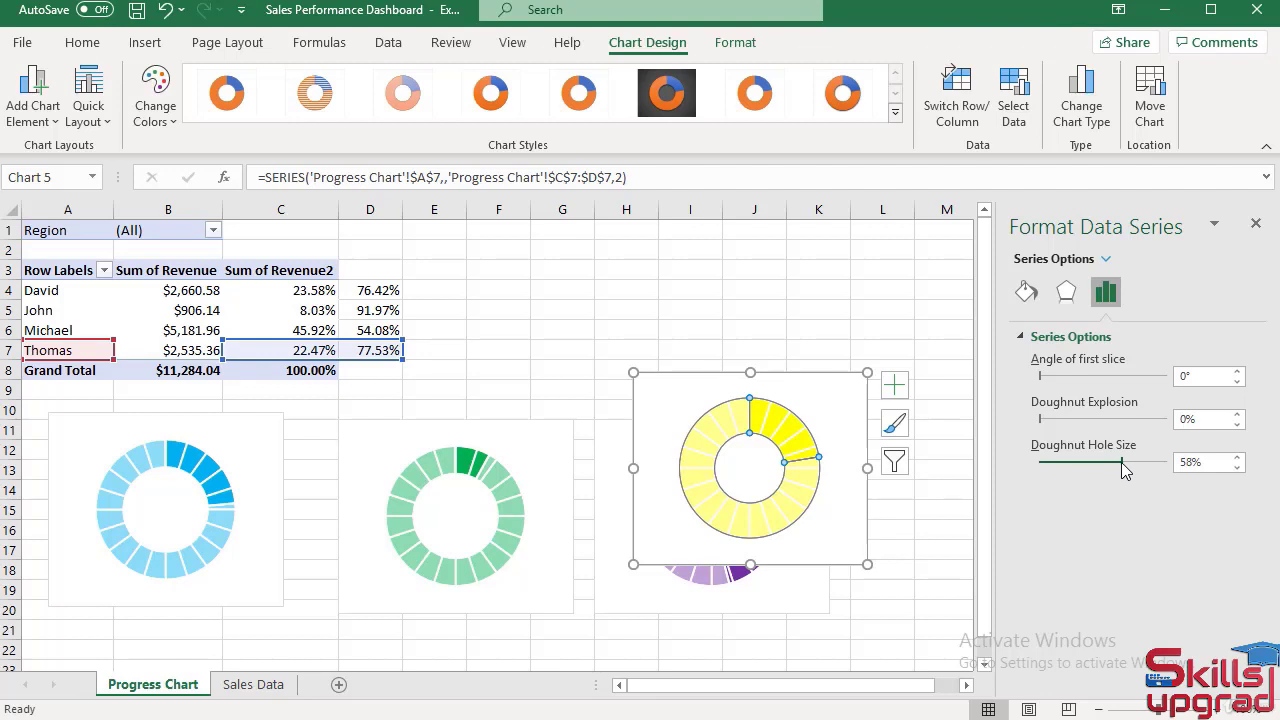
pyautogui.moveTo(1121, 463); pyautogui.dragTo(1123, 463)
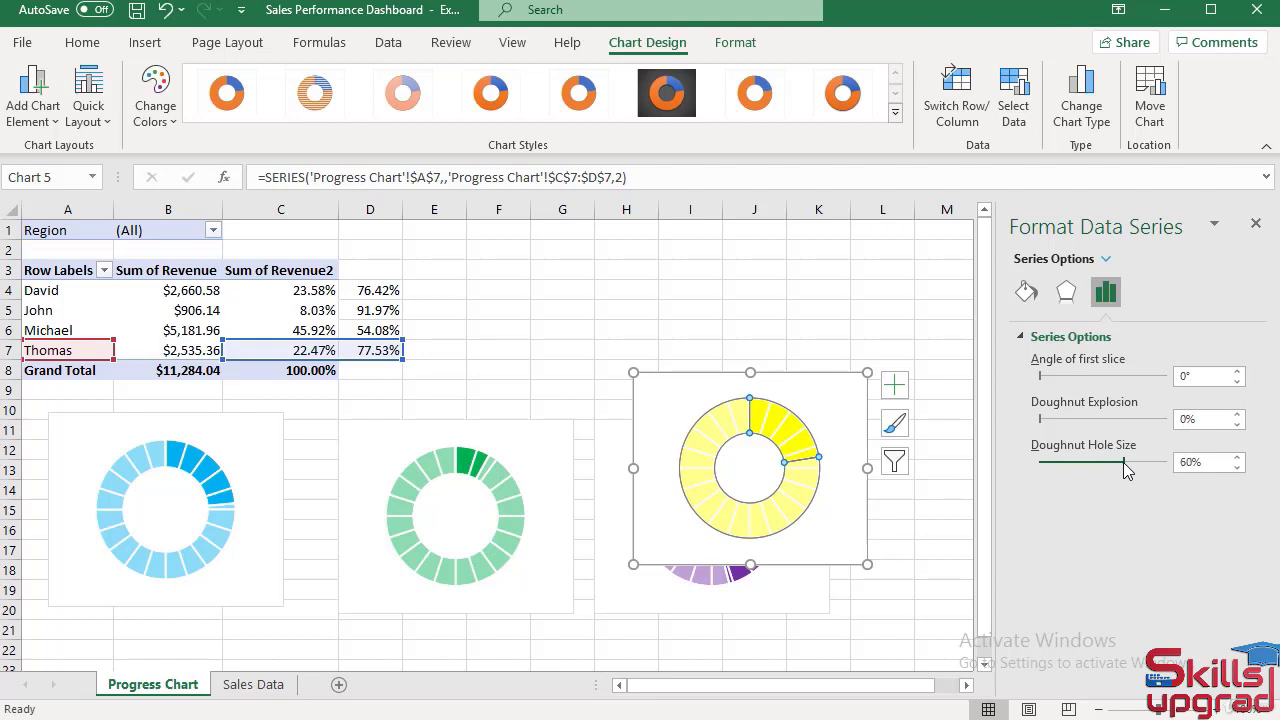
# Recolor the fourth chart's segmented Series1 ring from yellow to the orange theme color.
pyautogui.click(730, 438)
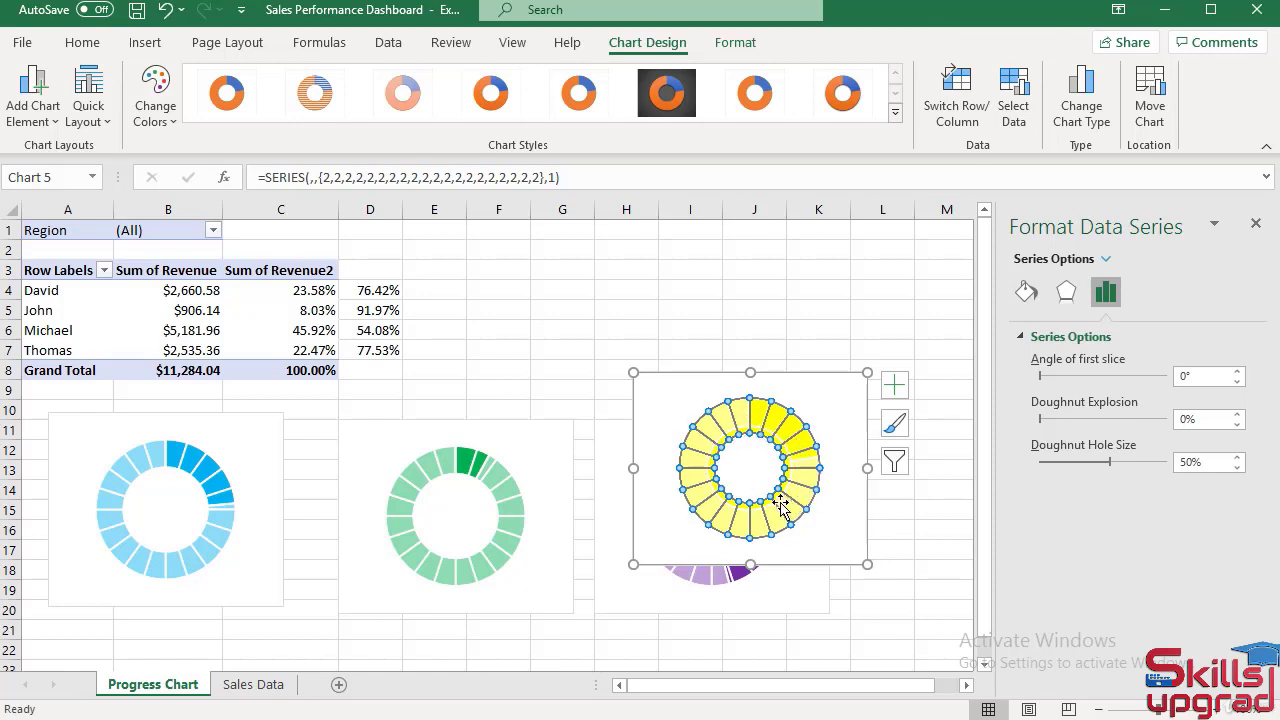
pyautogui.click(1028, 291)
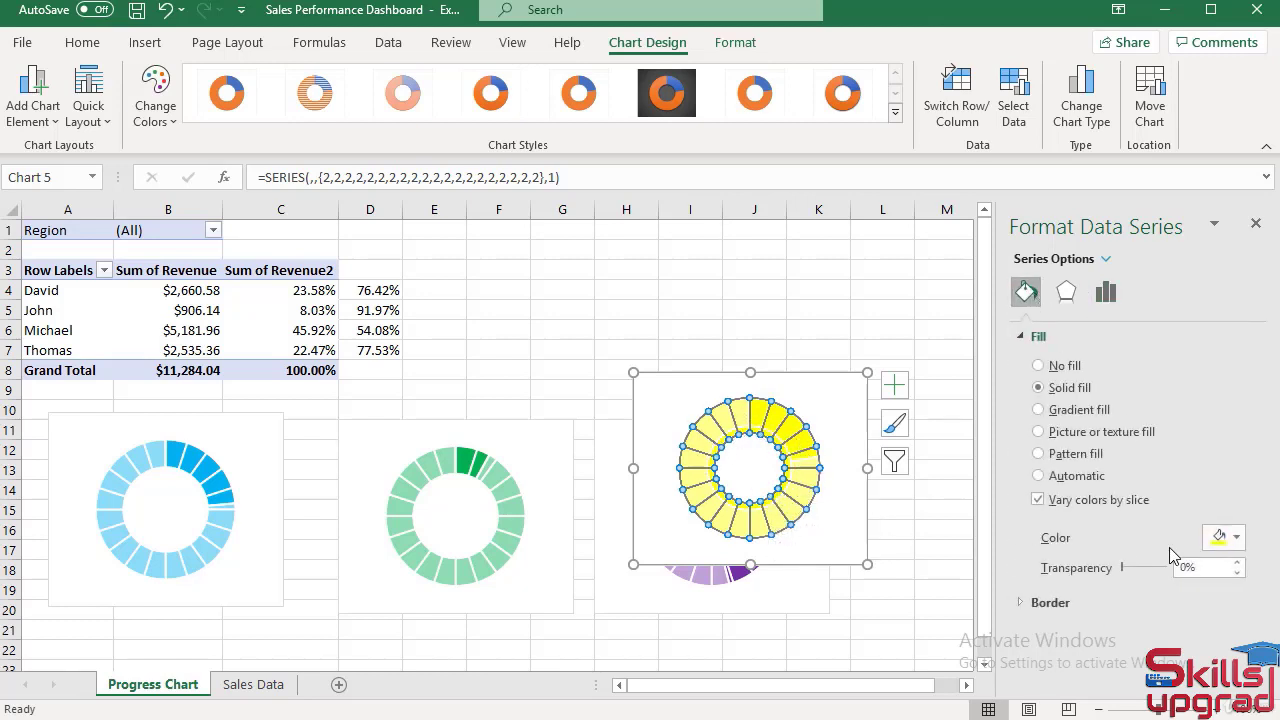
pyautogui.click(1237, 538)
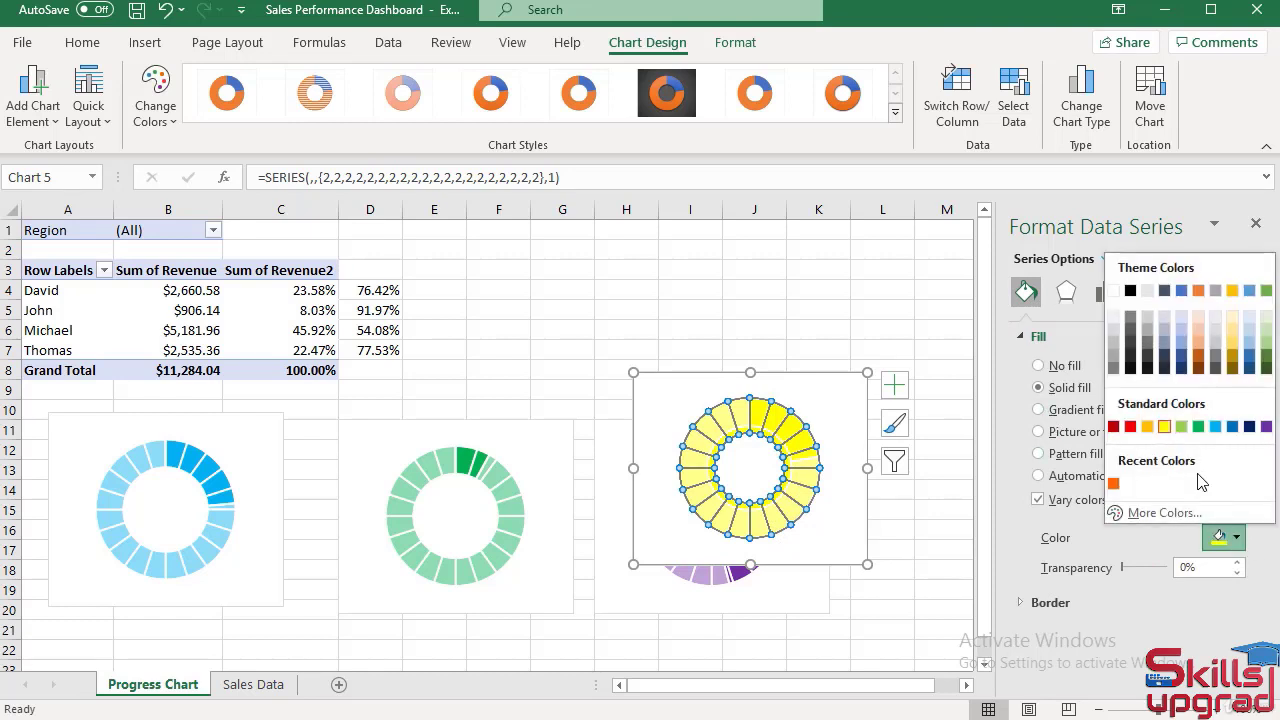
pyautogui.click(1200, 291)
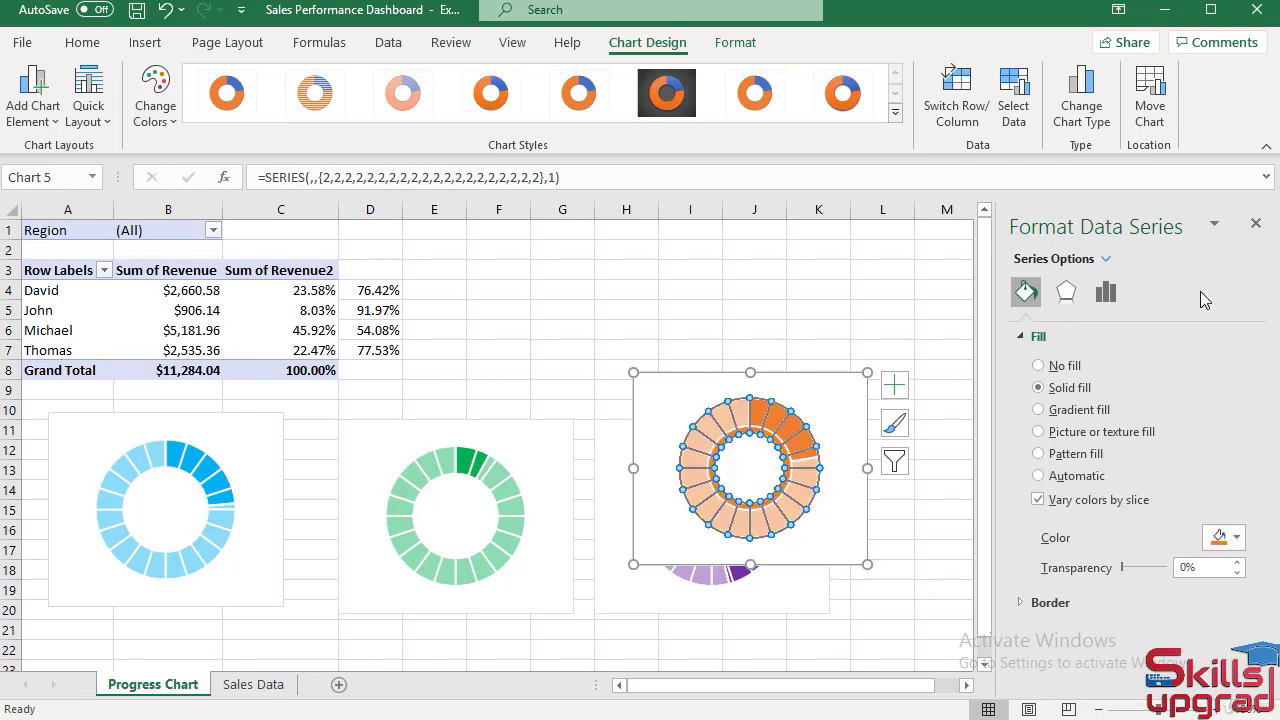
# Enlarge the orange segmented ring's doughnut hole to match the overlaid ring, and place the chart in line beside the purple one.
pyautogui.click(1106, 293)
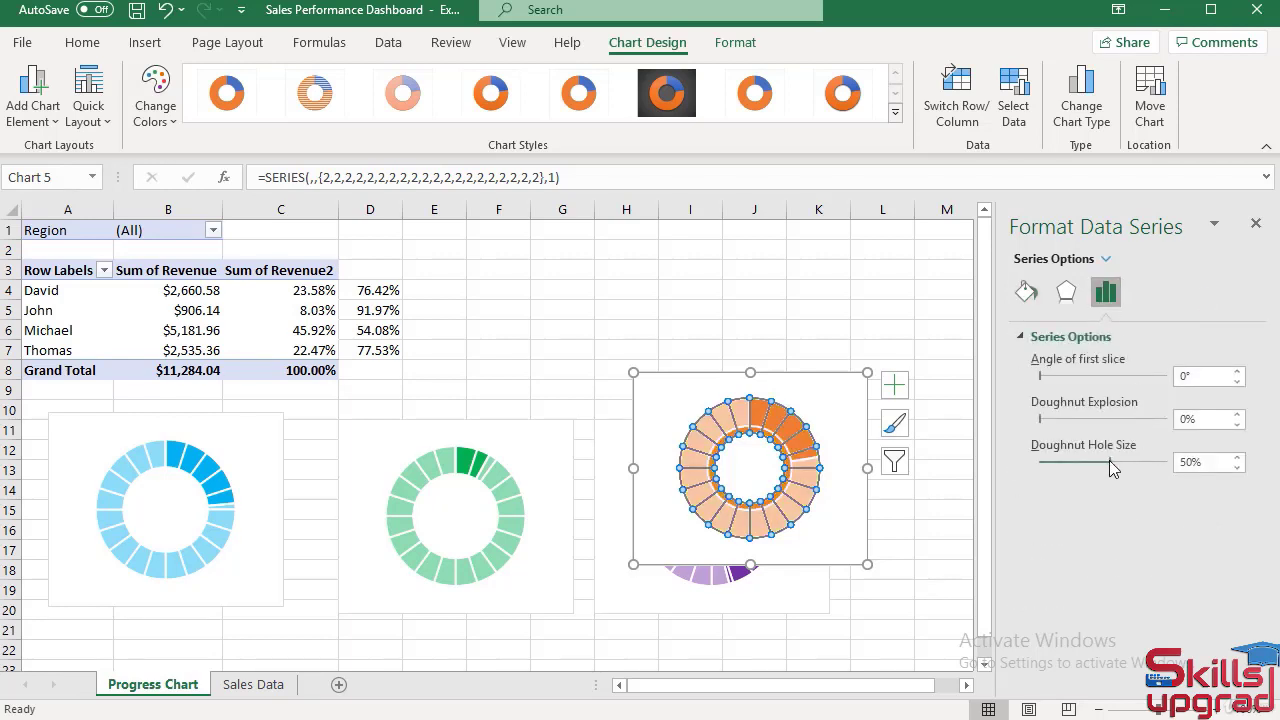
pyautogui.moveTo(1109, 461); pyautogui.dragTo(1124, 460)
pyautogui.click(838, 400)
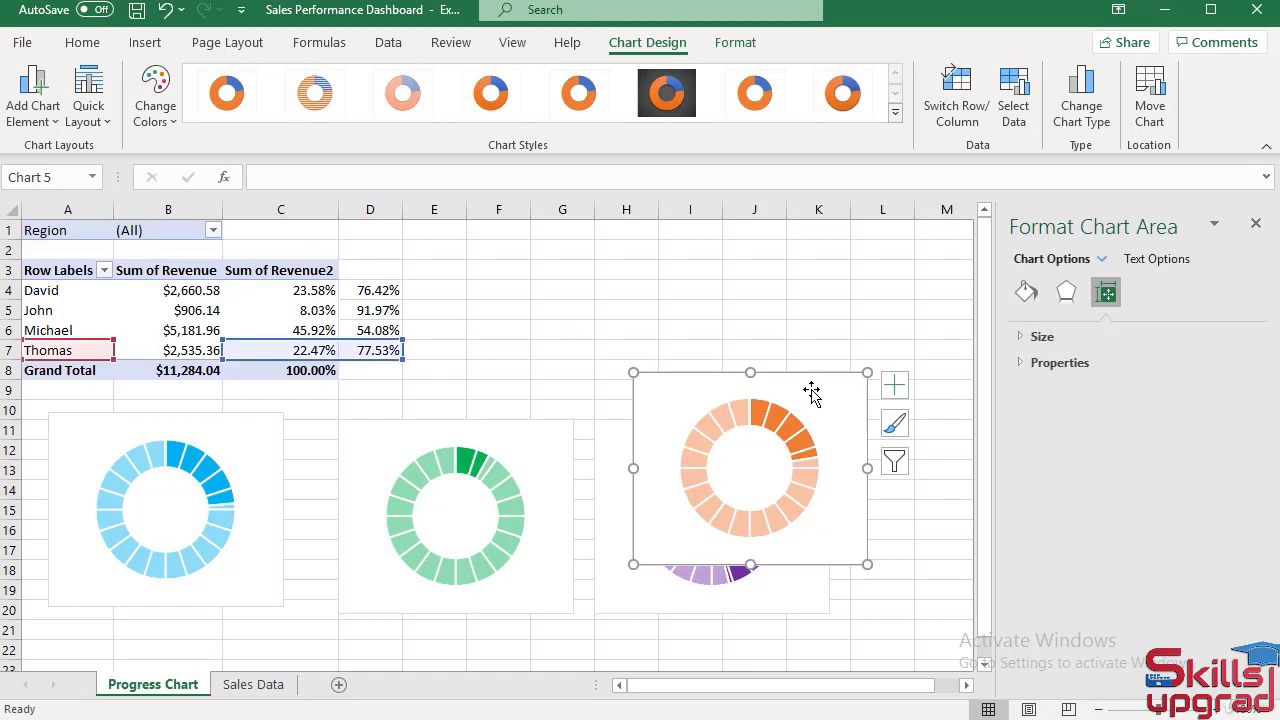
pyautogui.click(1256, 223)
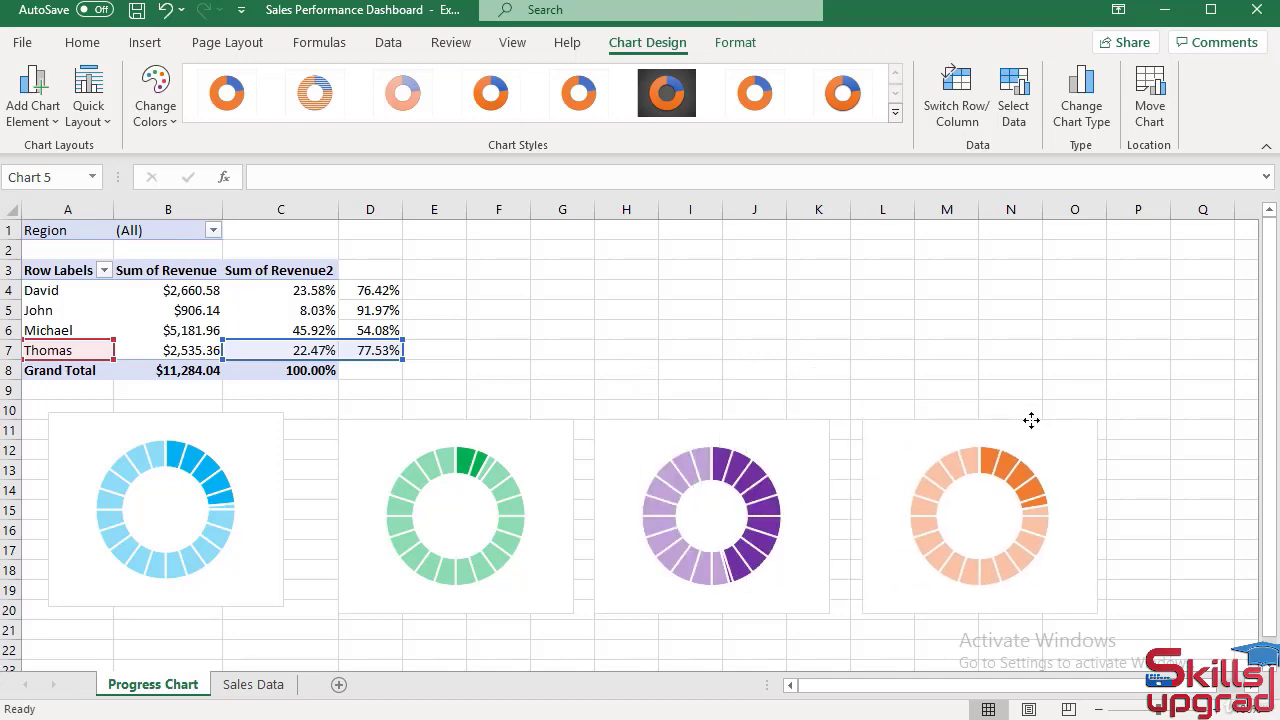